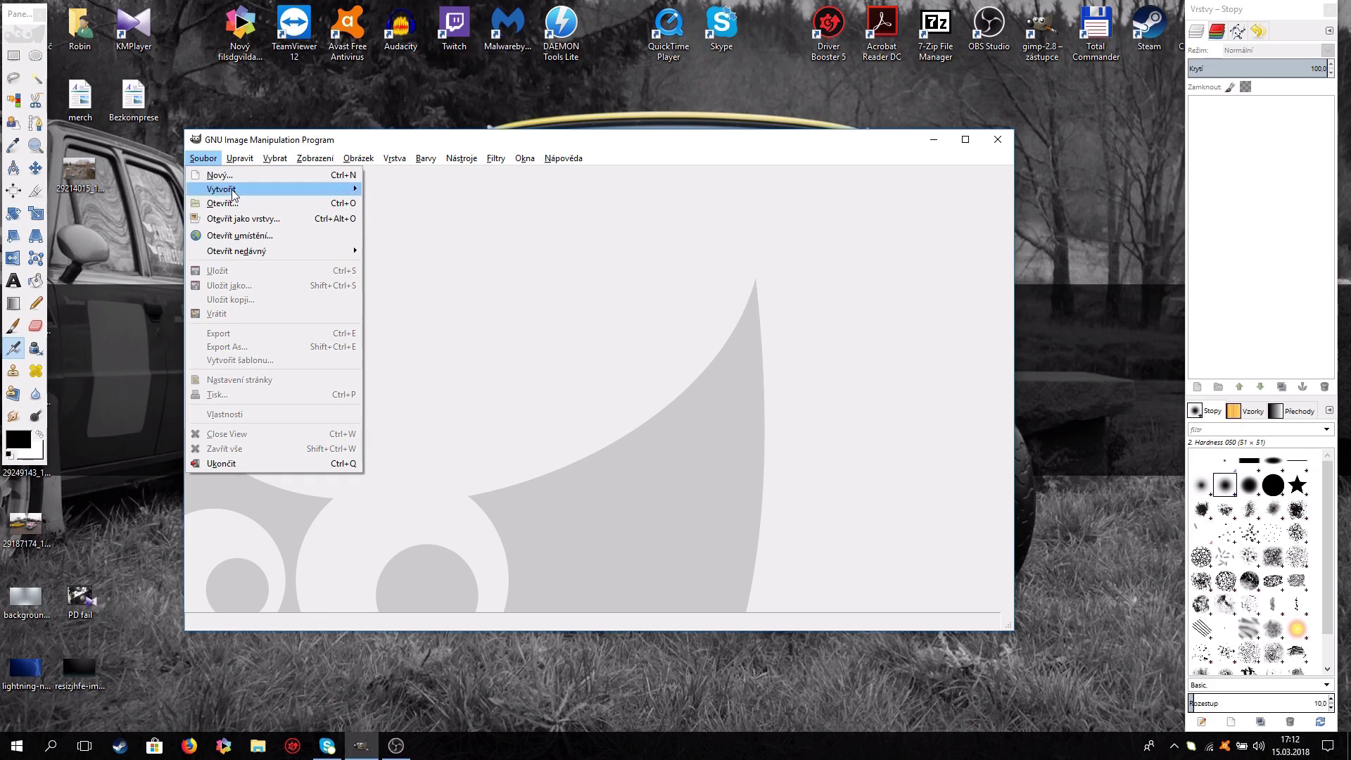
Open the background image lightning-nature-1920x1080.jpg from the desktop folder.
left_click(245, 204)
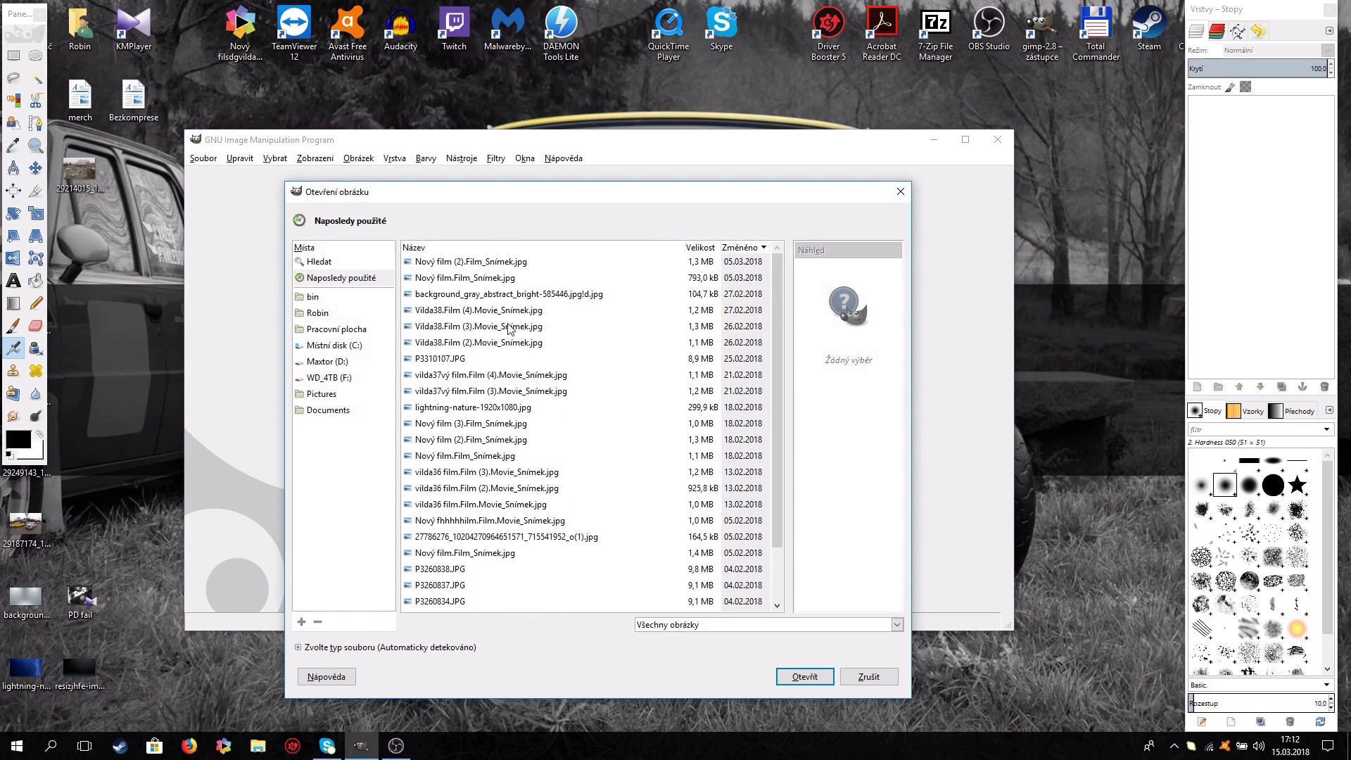
scroll(466, 490, "down", 1)
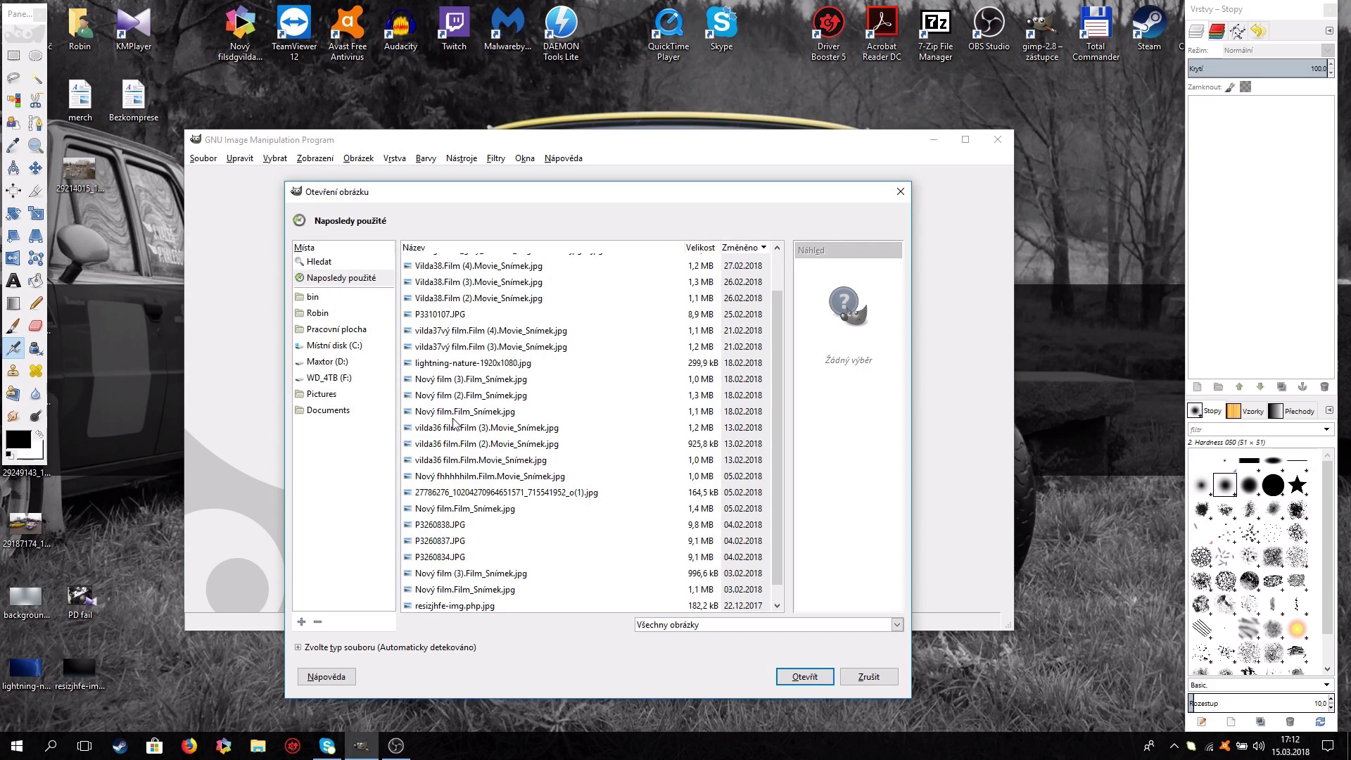
scroll(542, 496, "down", 1)
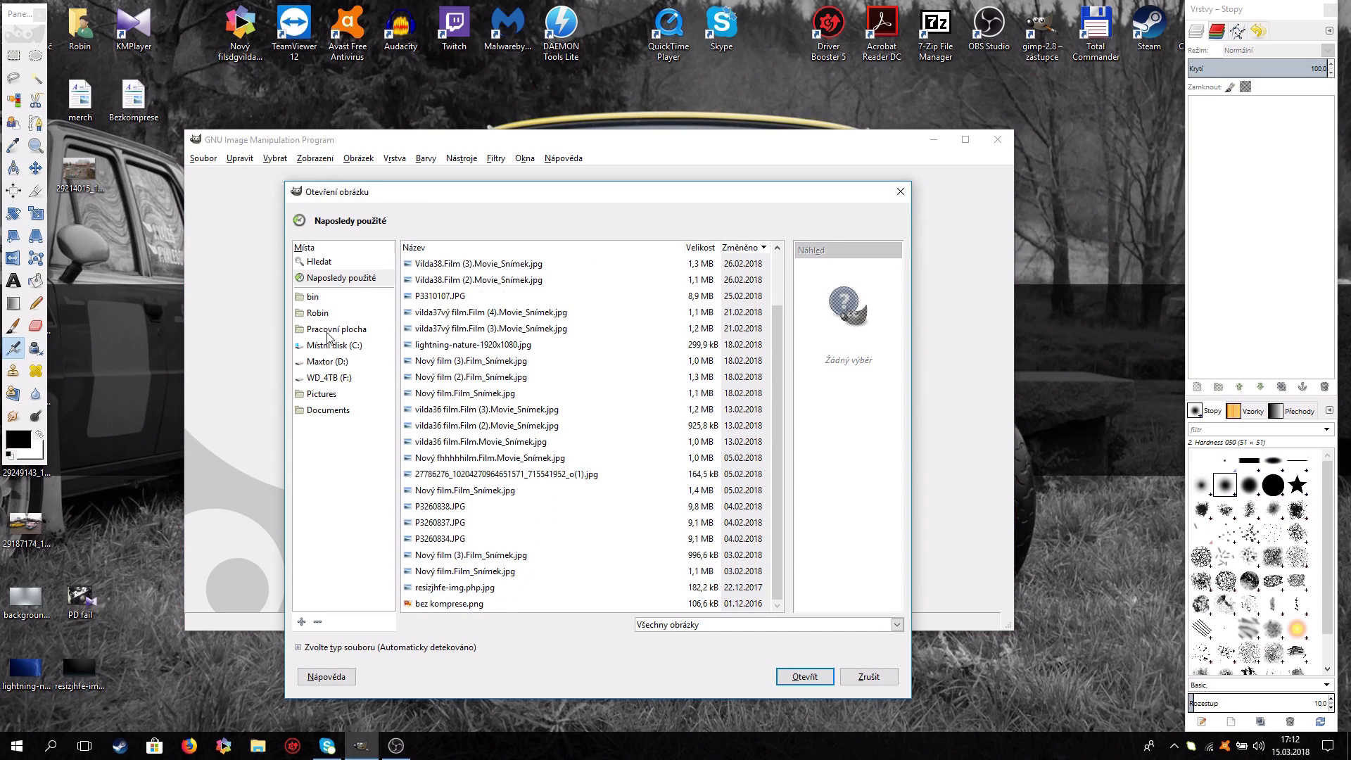
left_click(327, 330)
left_click(473, 408)
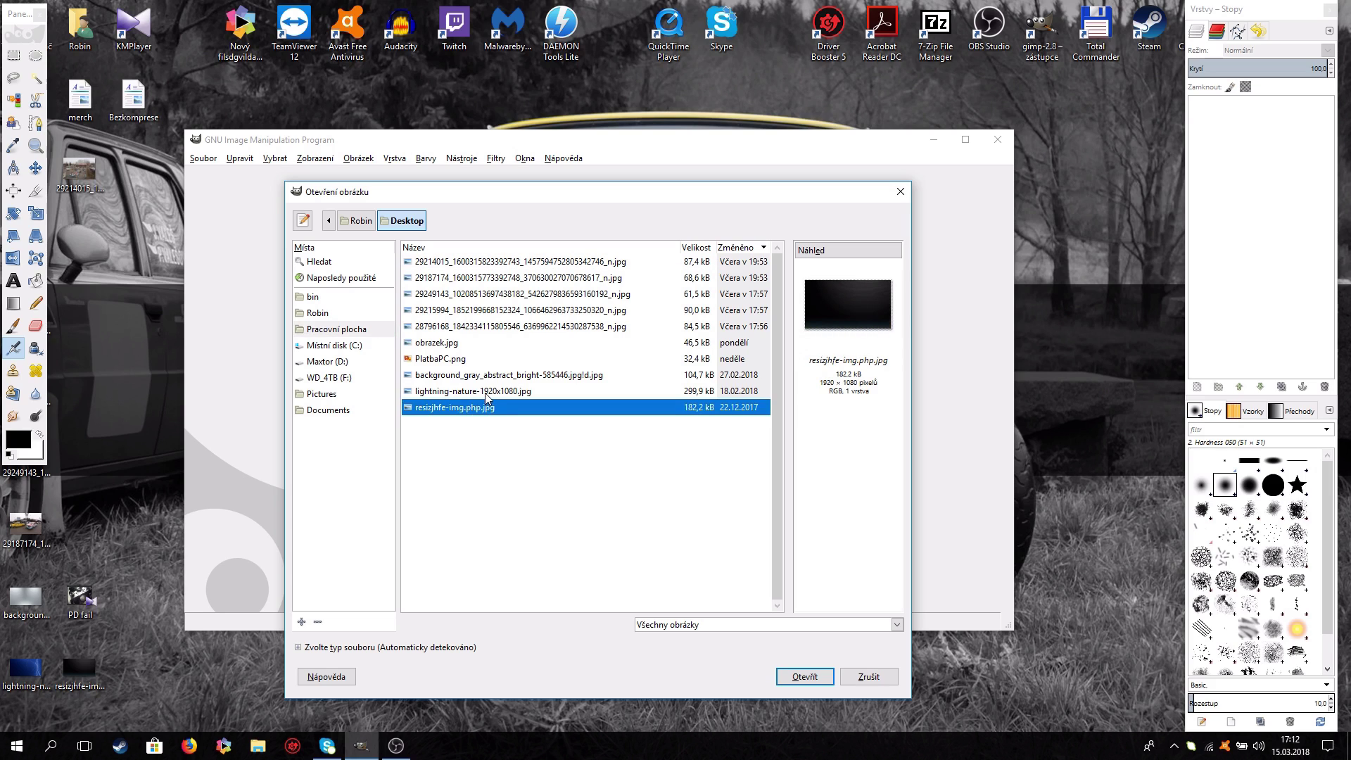
left_click(486, 391)
left_click(493, 376)
left_click(480, 393)
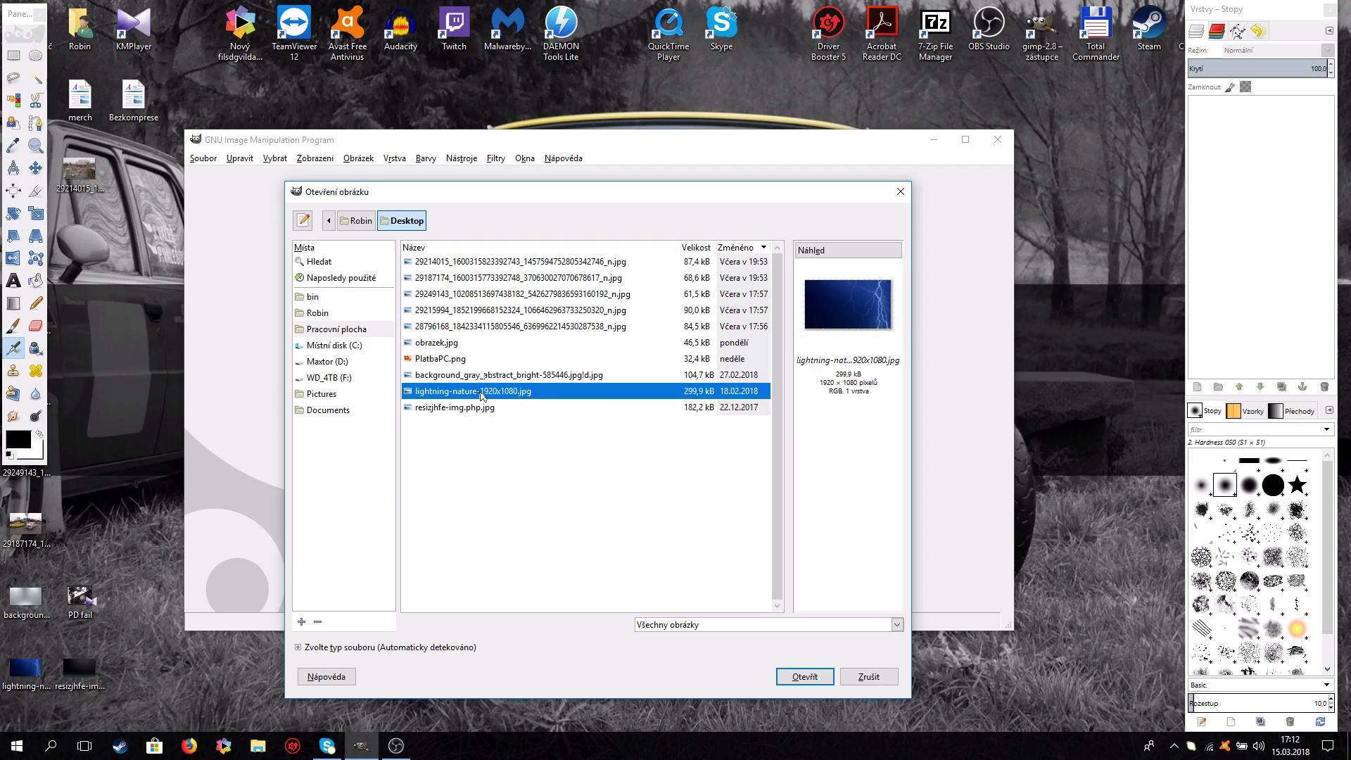
left_click(523, 376)
left_click(526, 391)
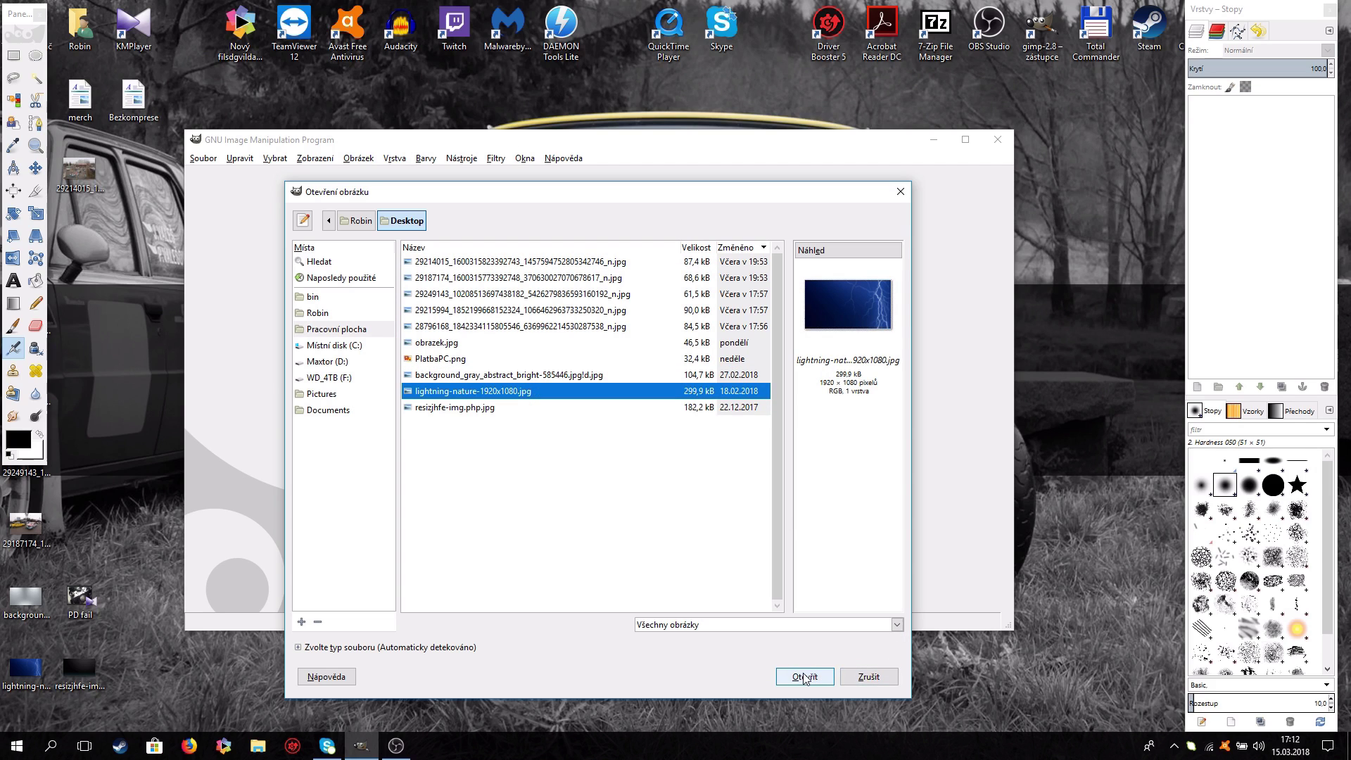
left_click(804, 677)
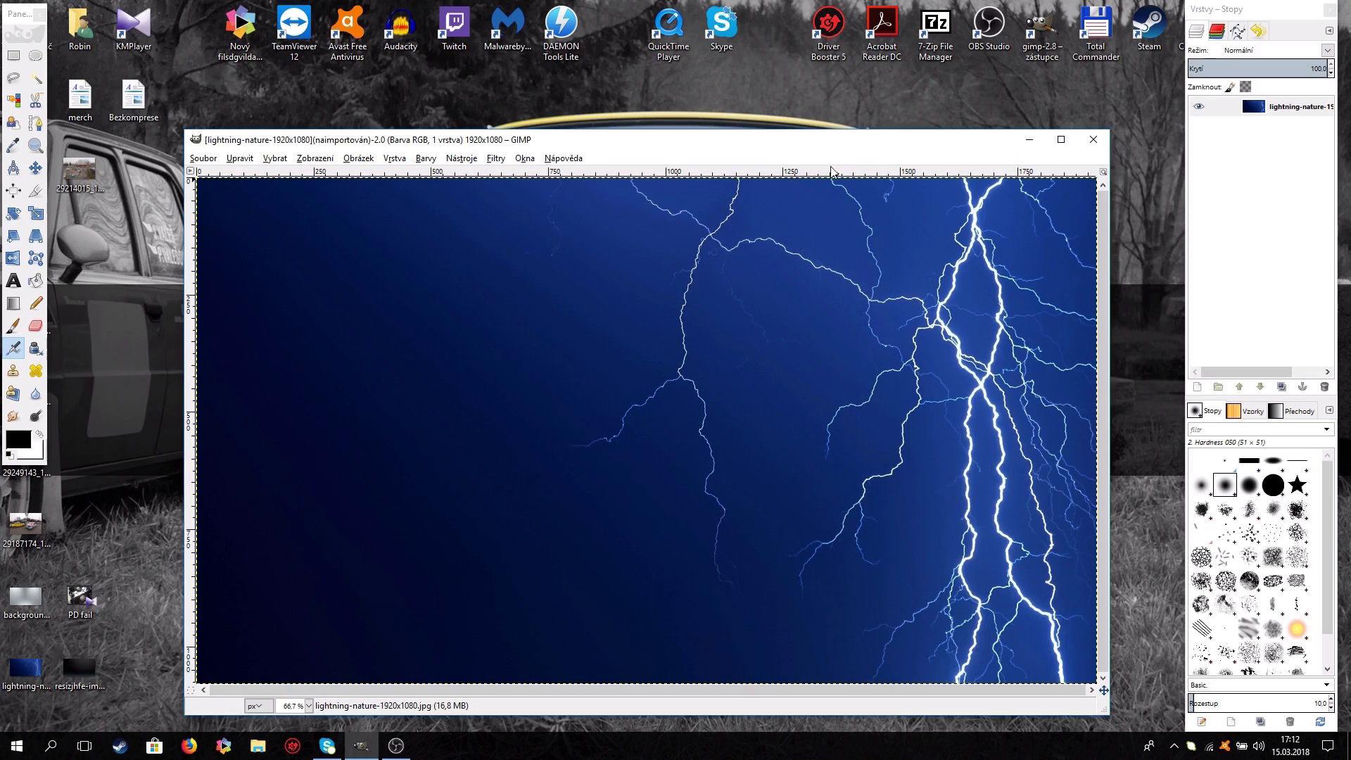
Reposition the lightning image's window and enlarge it slightly so the whole picture fits inside.
left_click_drag(814, 142, 769, 82)
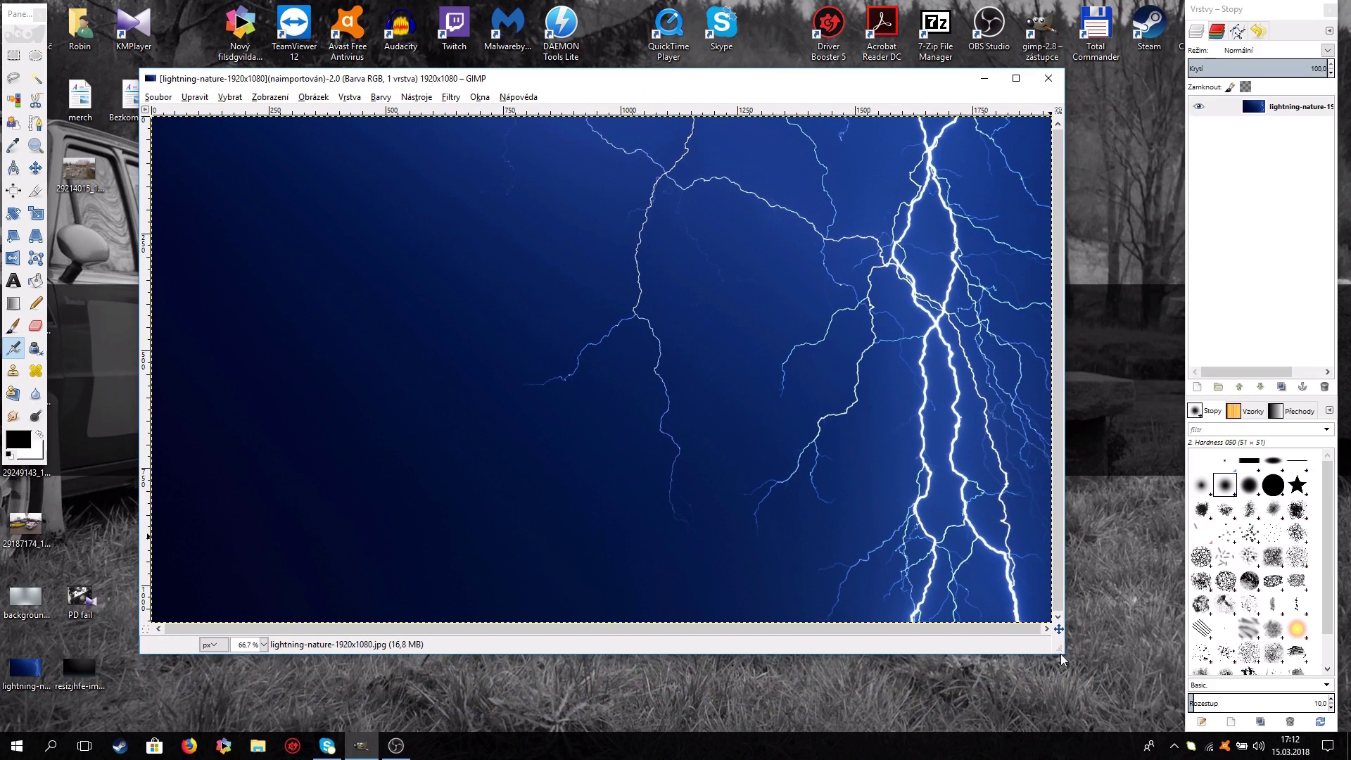
left_click_drag(1092, 675, 1155, 724)
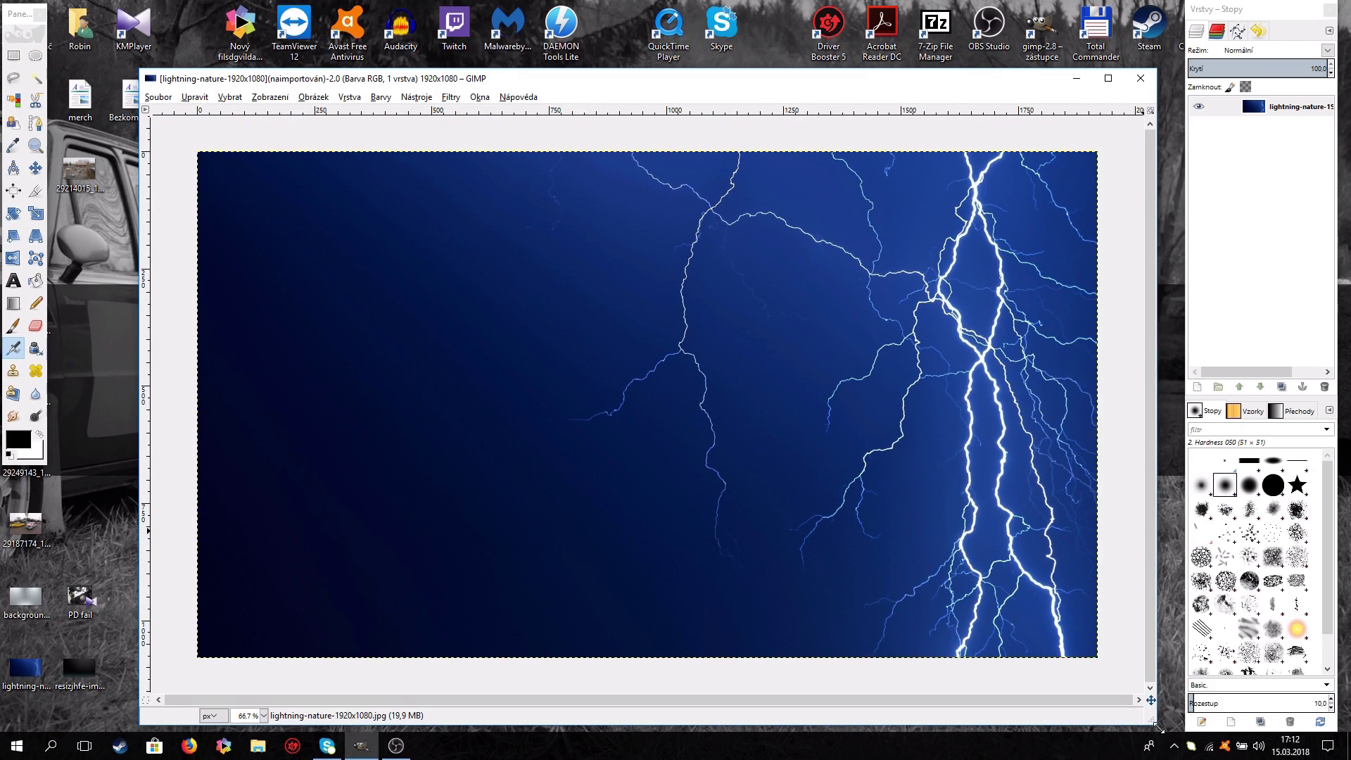
left_click_drag(1154, 724, 1078, 649)
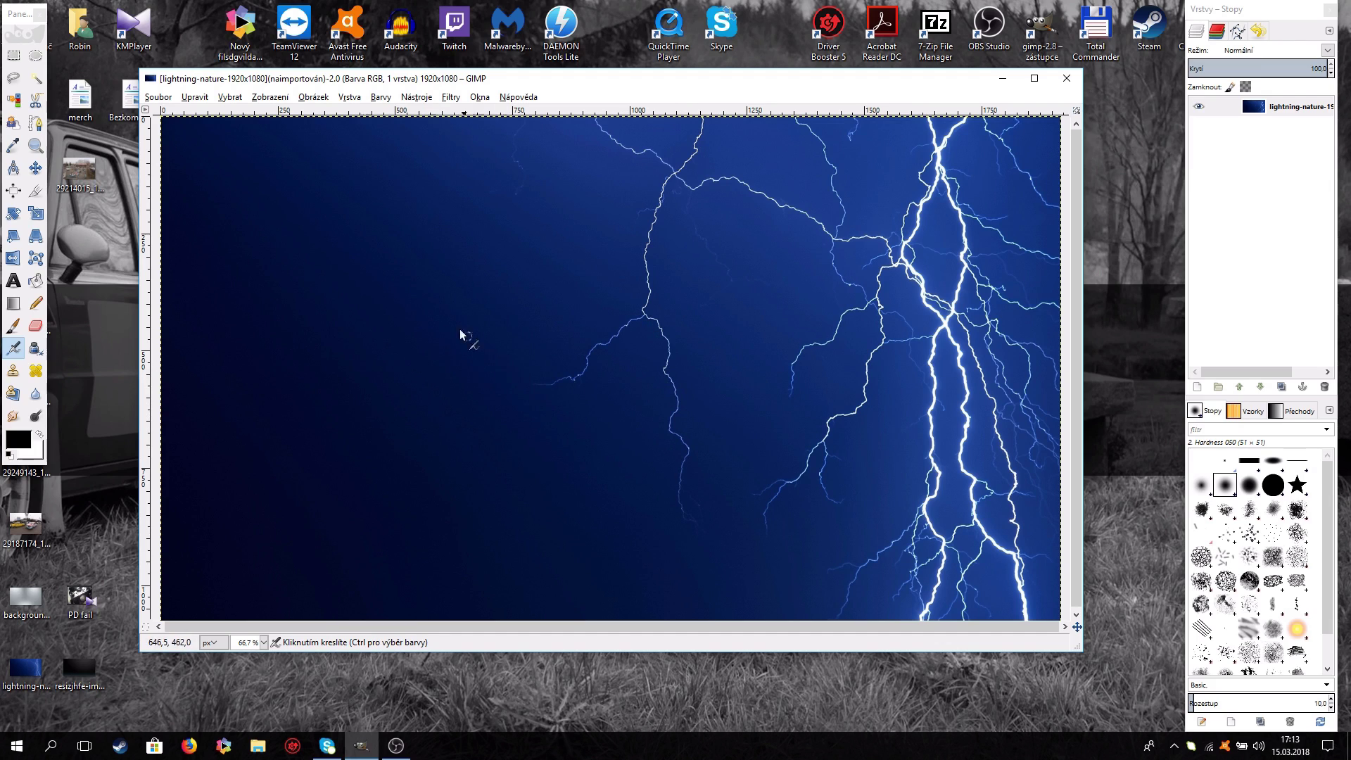
Start opening a second image and browse to the folder Documents > Pinnacle > Snímky > vilda37.
left_click(157, 100)
left_click(160, 100)
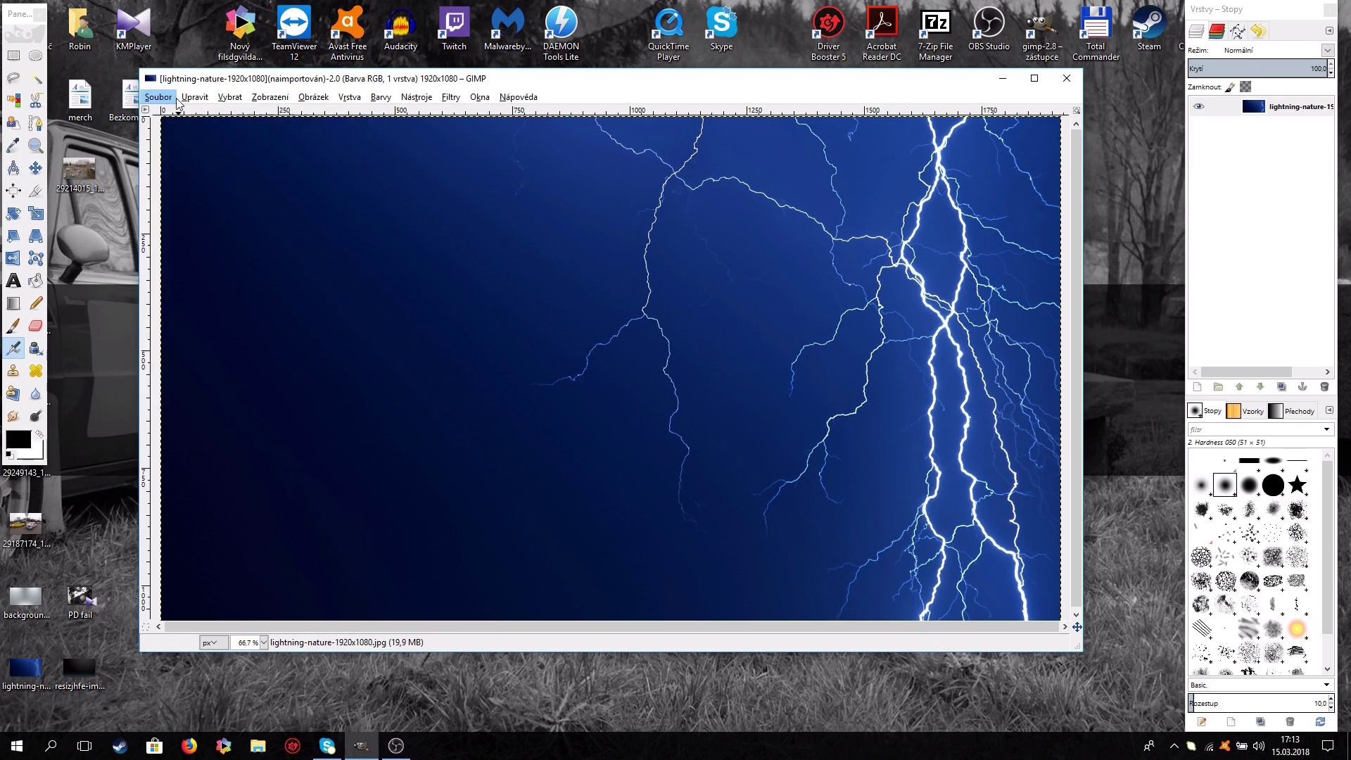
left_click(162, 100)
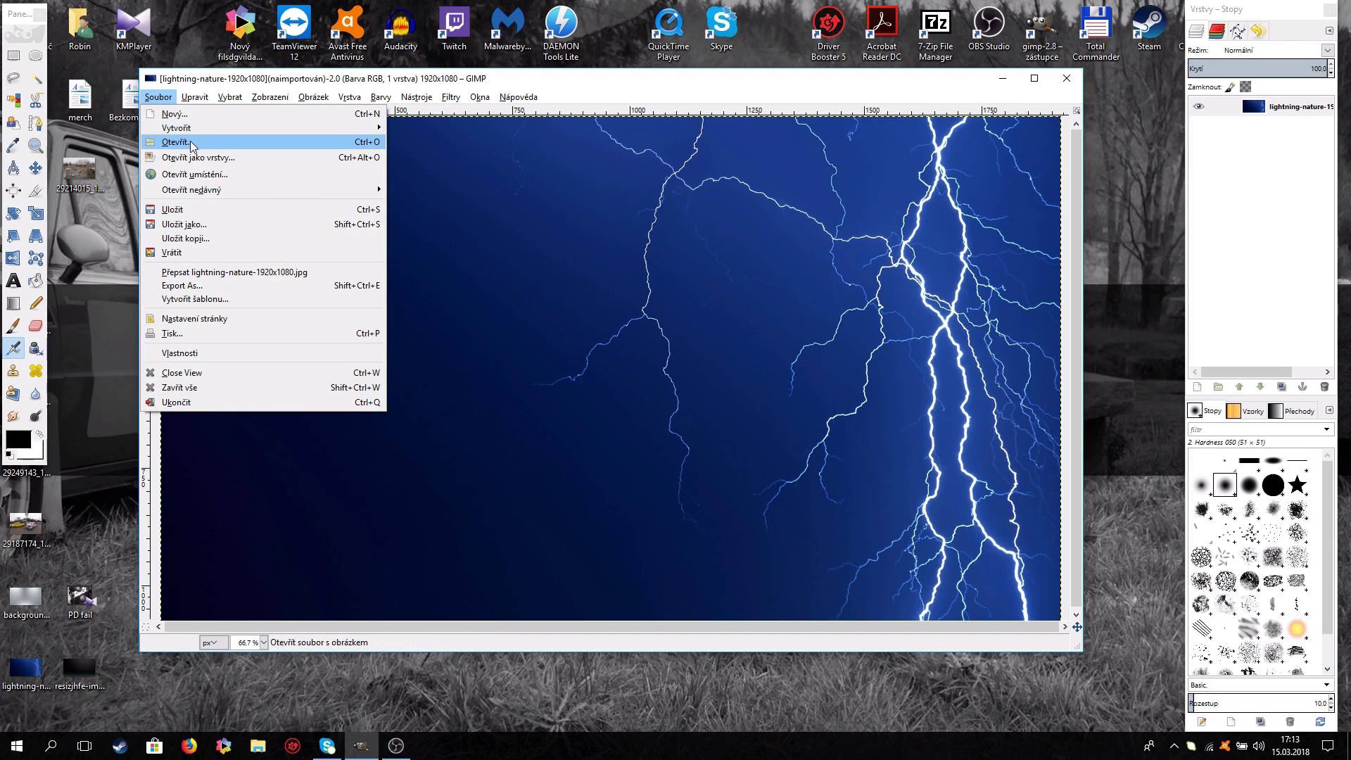
left_click(192, 144)
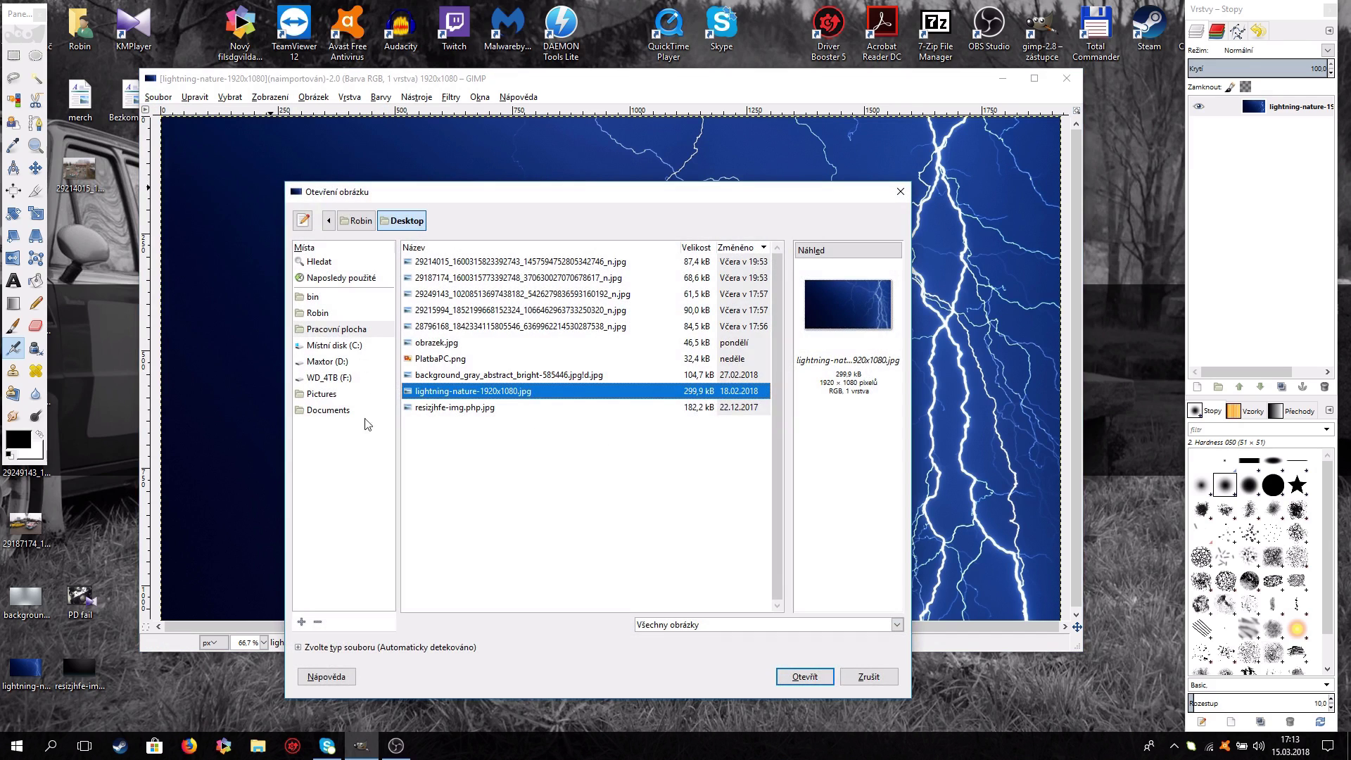
left_click(325, 411)
left_click(431, 378)
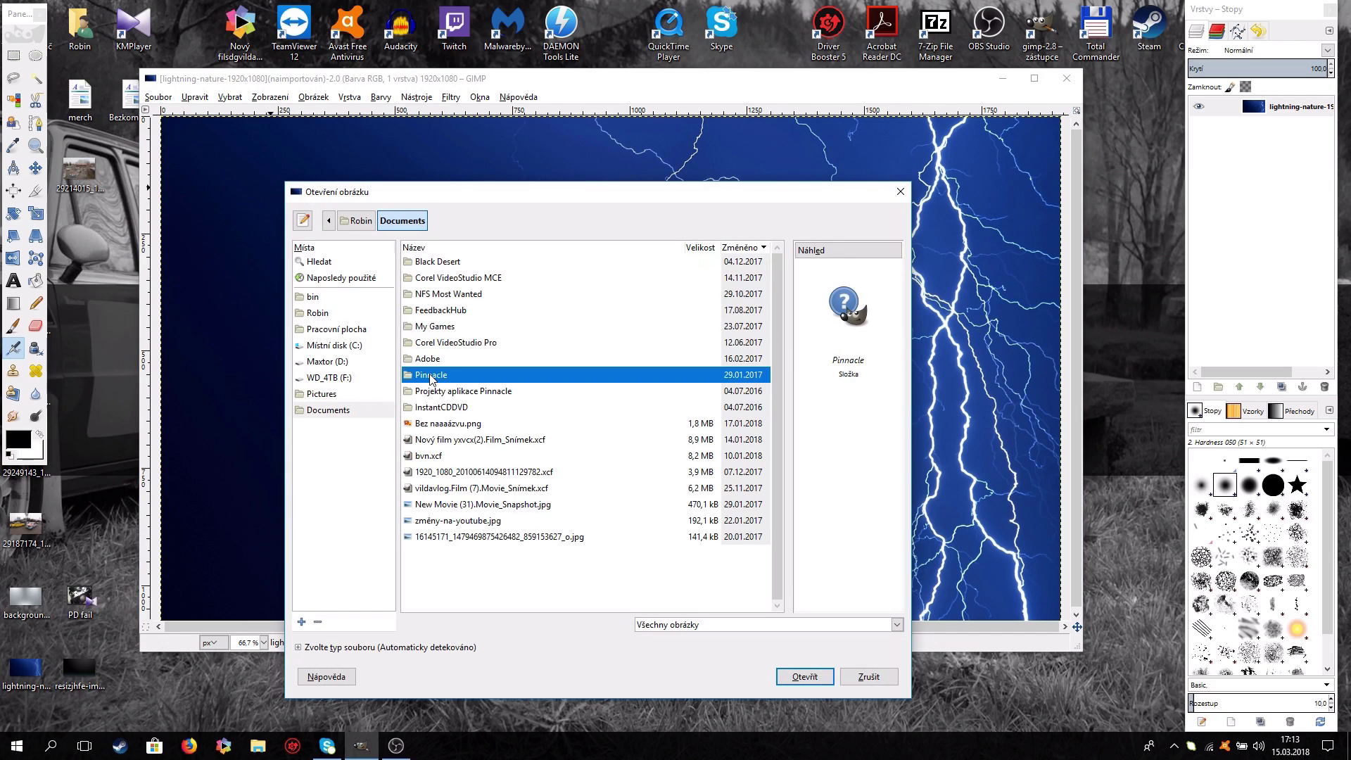
double_click(431, 376)
double_click(447, 266)
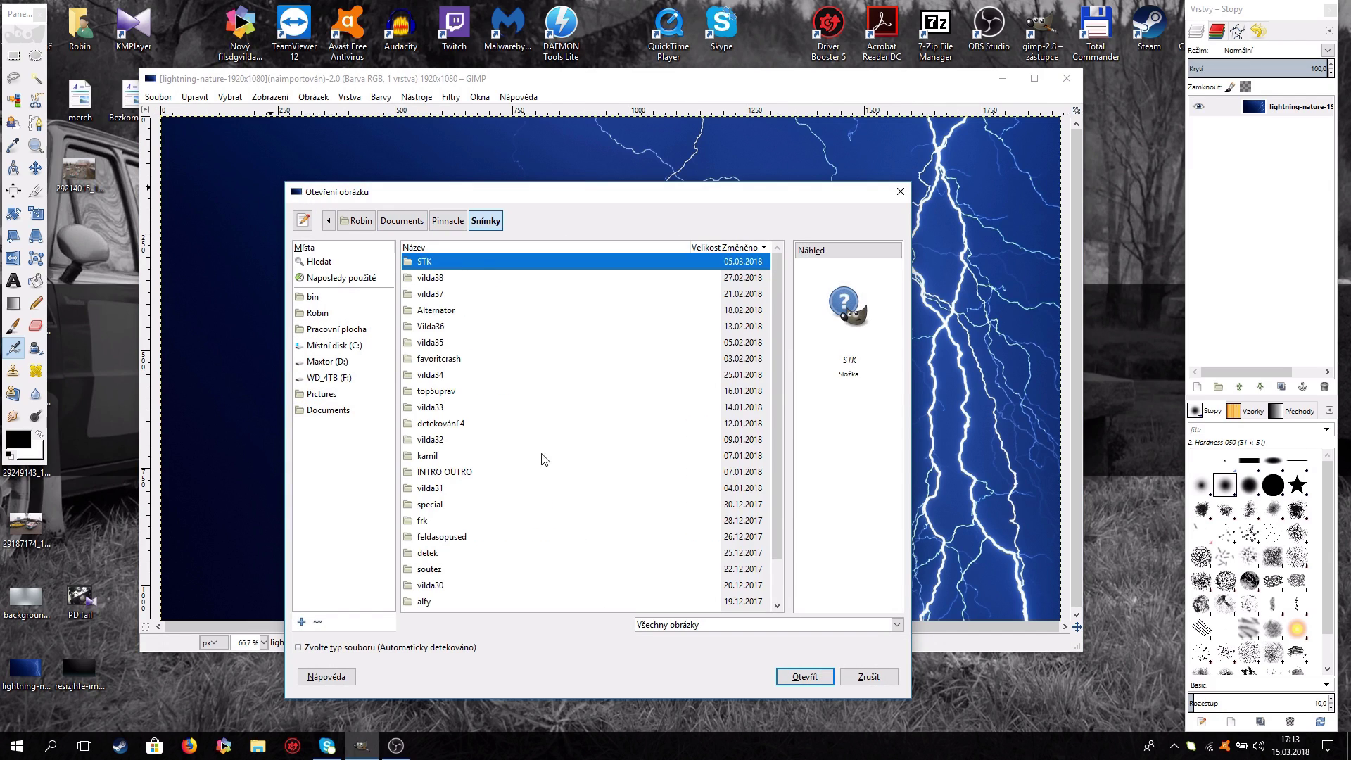
left_click(438, 294)
double_click(461, 299)
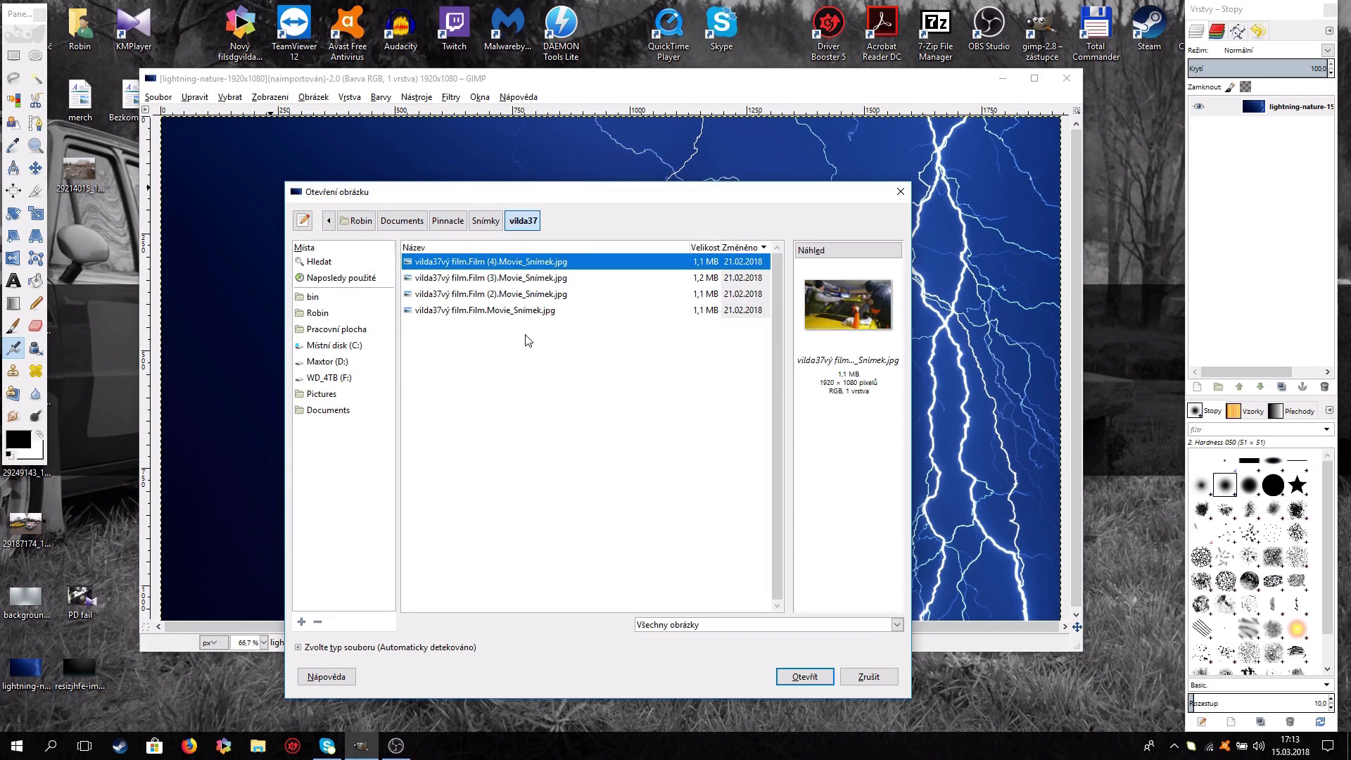
Preview the snapshots, open vilda37vý film.Film.Movie_Snímek.jpg with the yellow car, and bring its window in front of the lightning image.
left_click(483, 300)
left_click(473, 282)
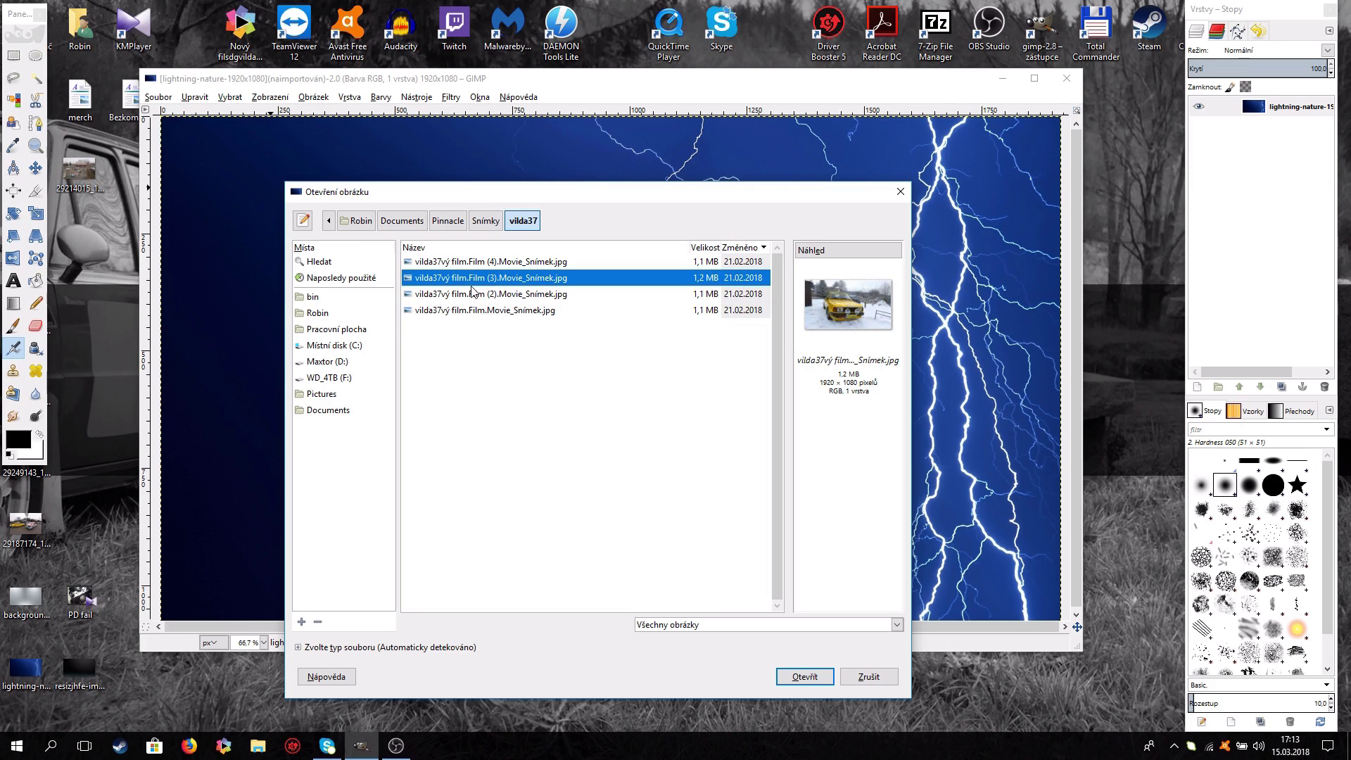
left_click(471, 295)
left_click(482, 311)
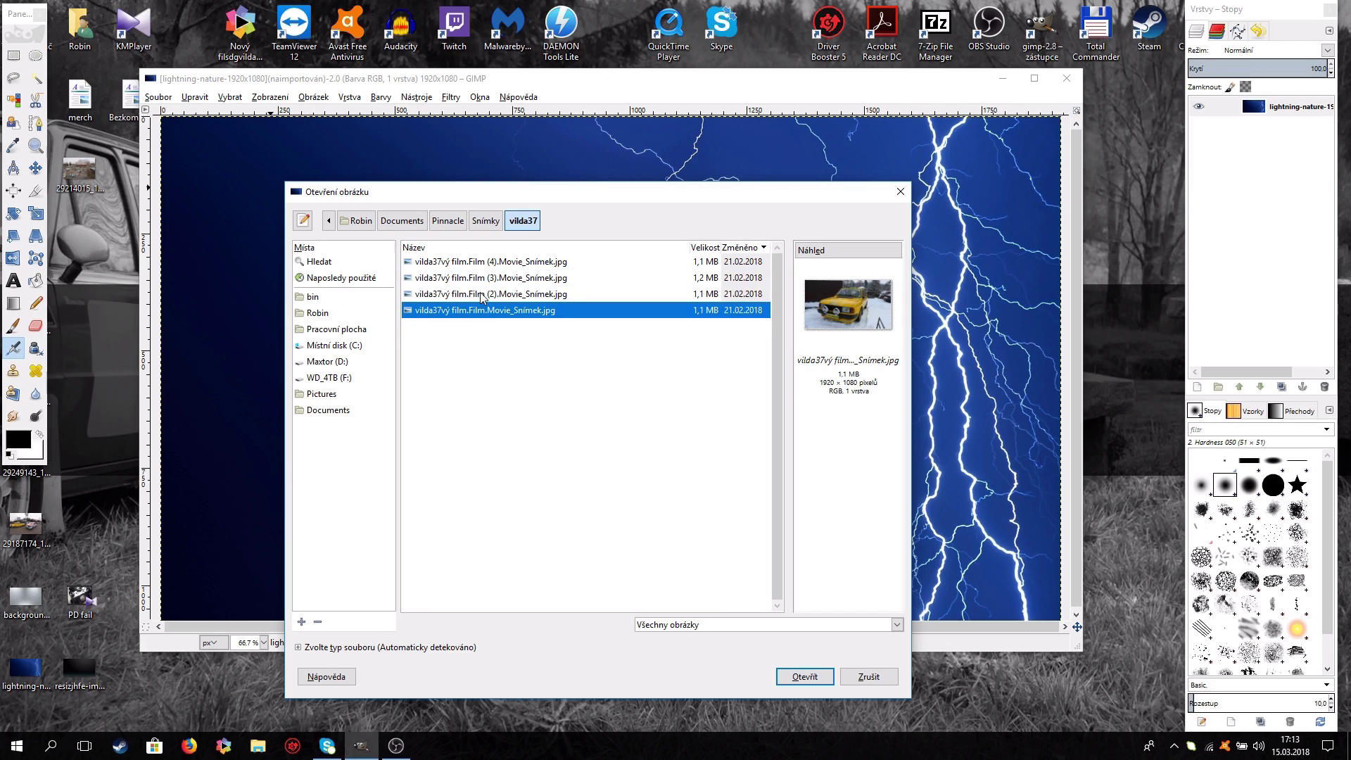
left_click(482, 295)
left_click(482, 310)
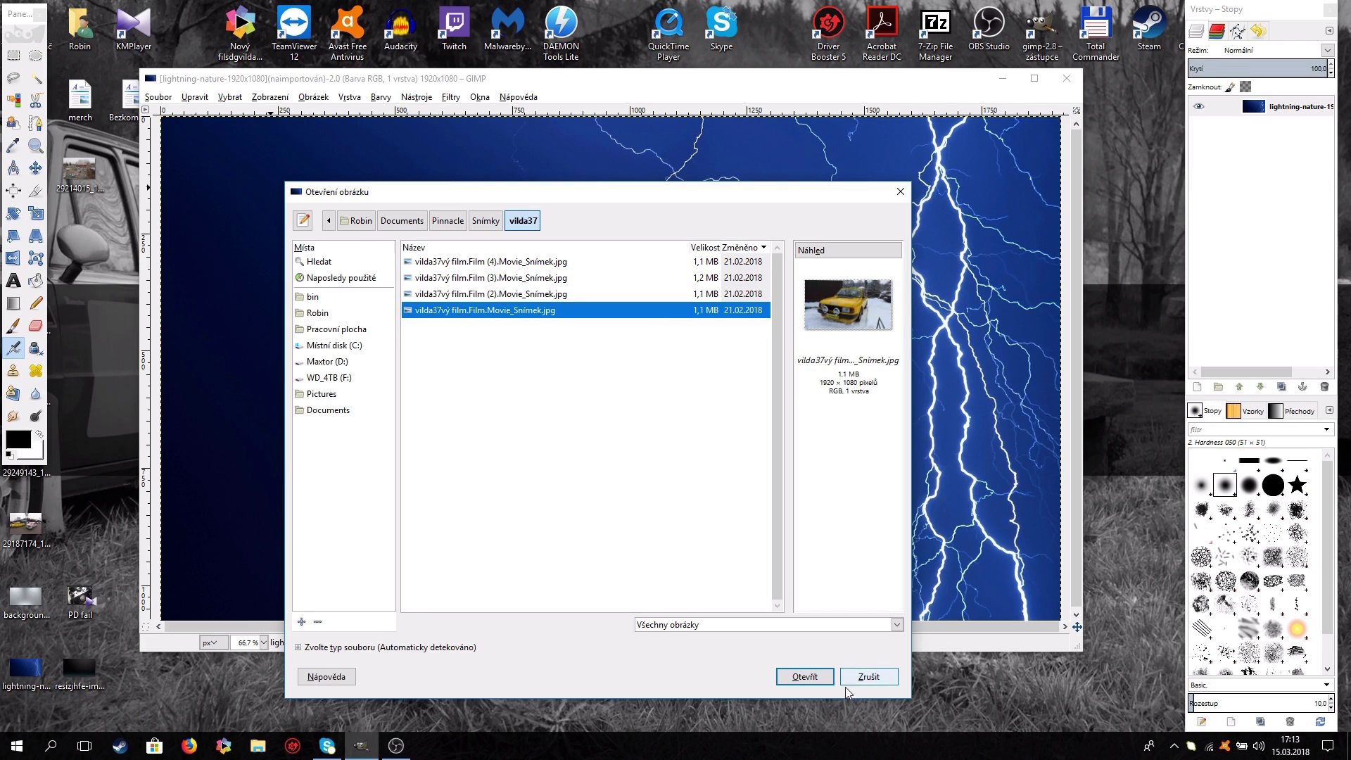
left_click(804, 676)
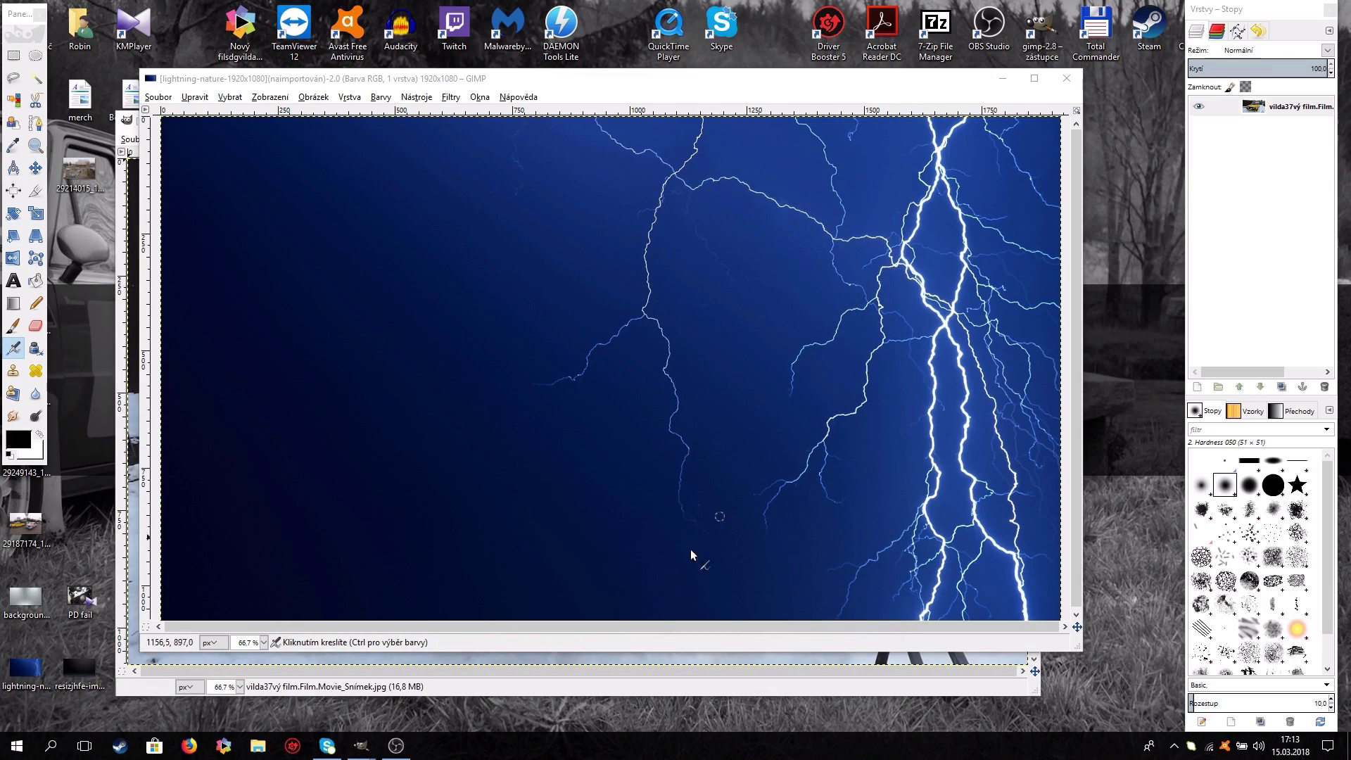
left_click(645, 693)
left_click_drag(606, 124, 659, 121)
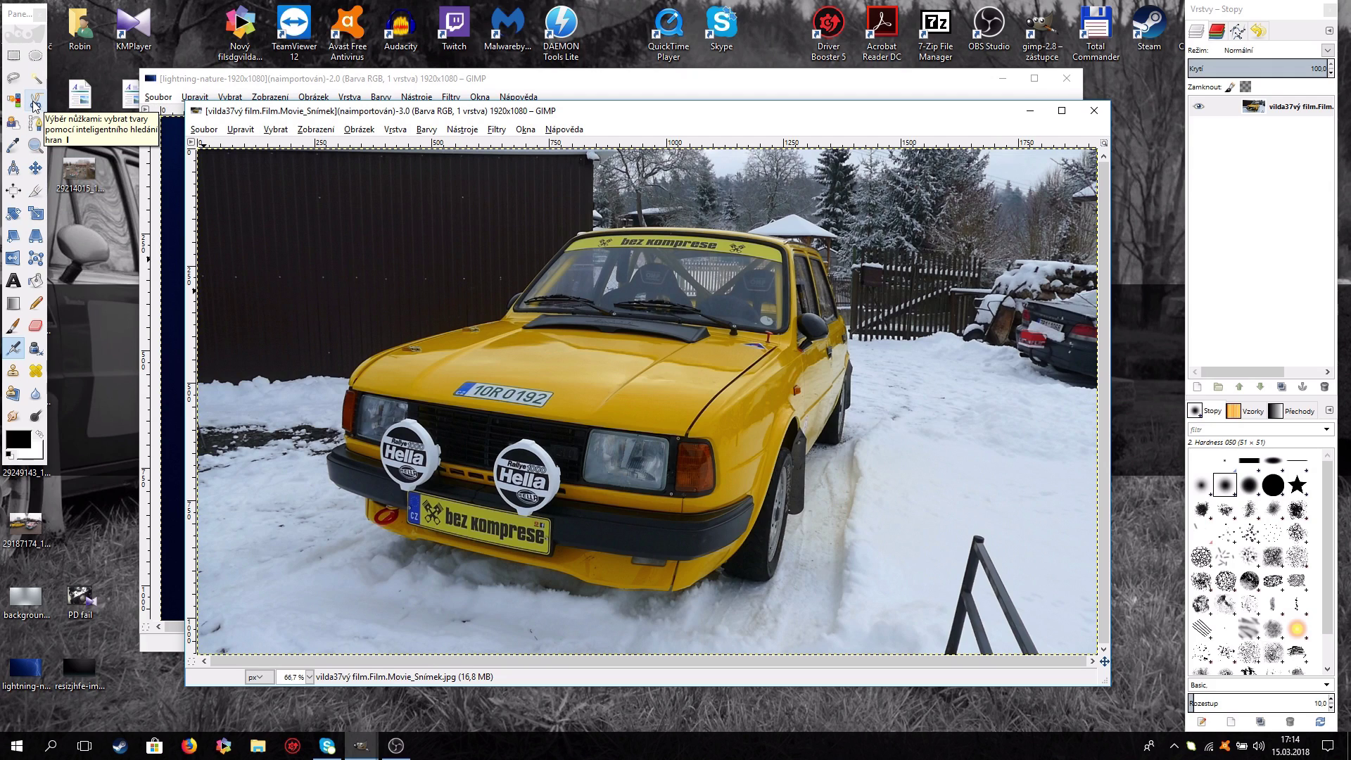
Start a Scissors Select outline at the windshield's upper corner beside the dark wall, tracing down the pillar and along the hood edge.
left_click(35, 106)
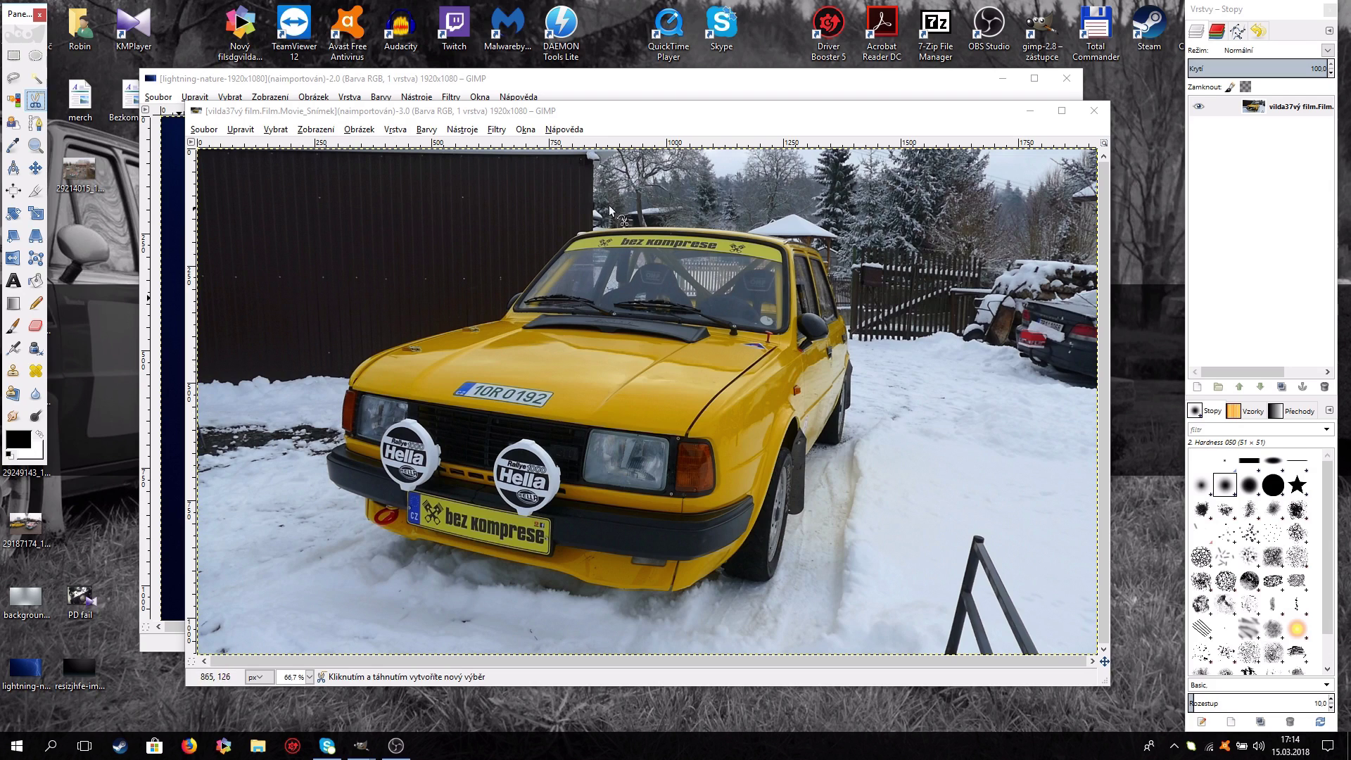
left_click(570, 239)
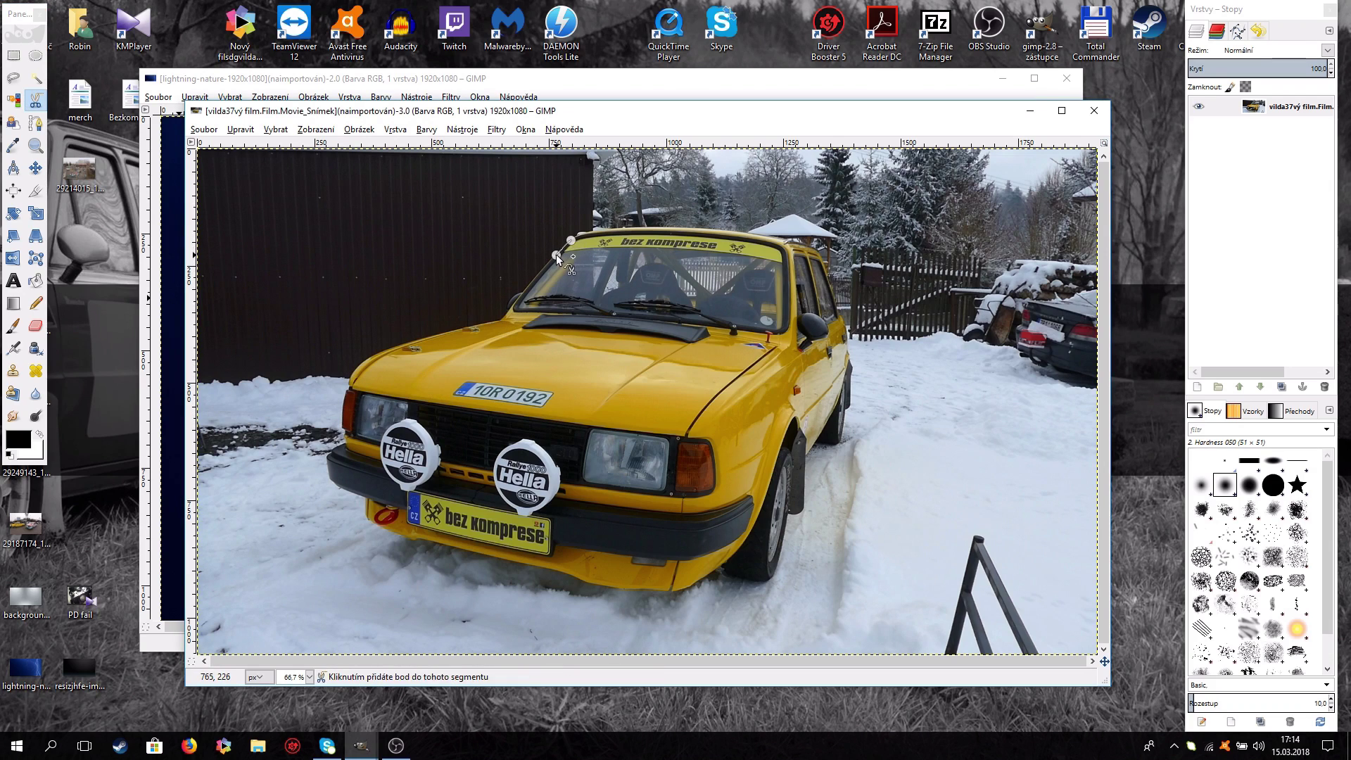
left_click(556, 255)
left_click(536, 274)
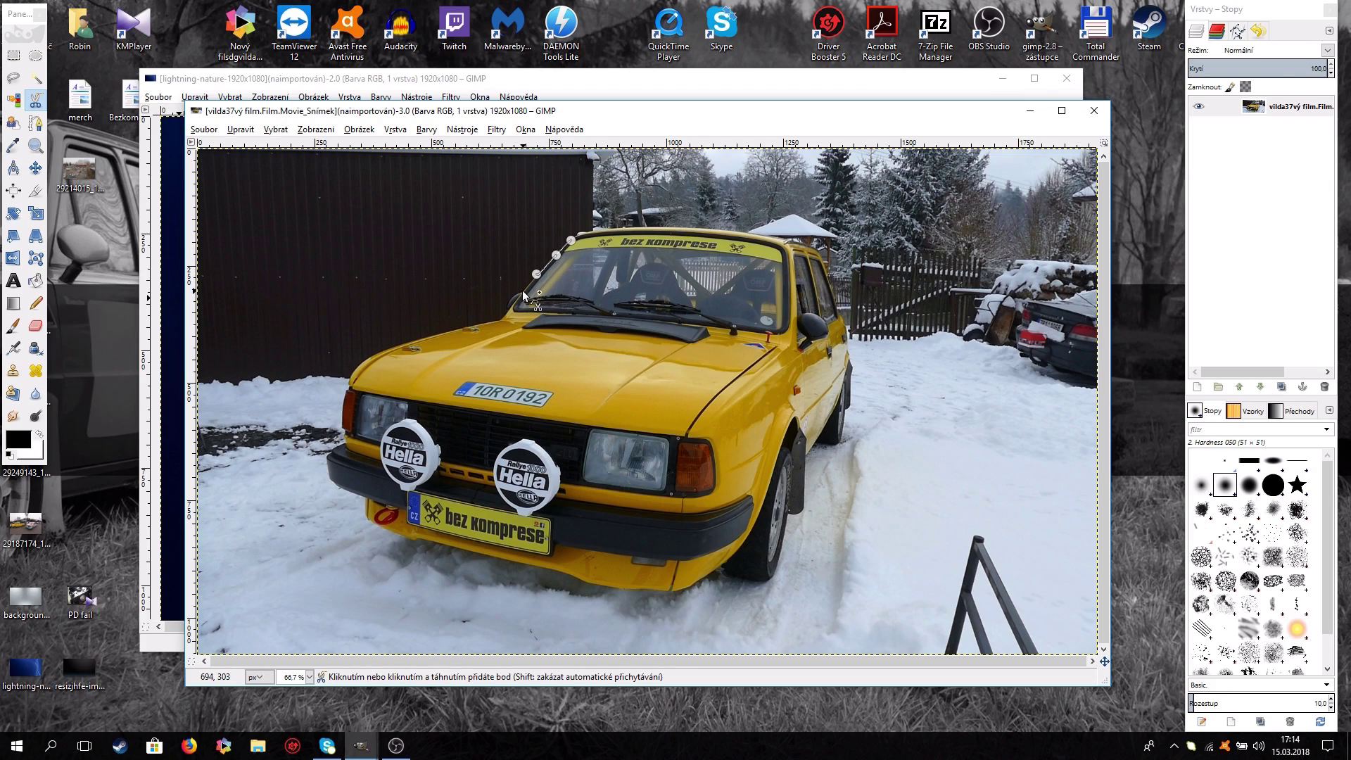
left_click(521, 290)
left_click(509, 299)
left_click(506, 311)
left_click(501, 320)
left_click(383, 350)
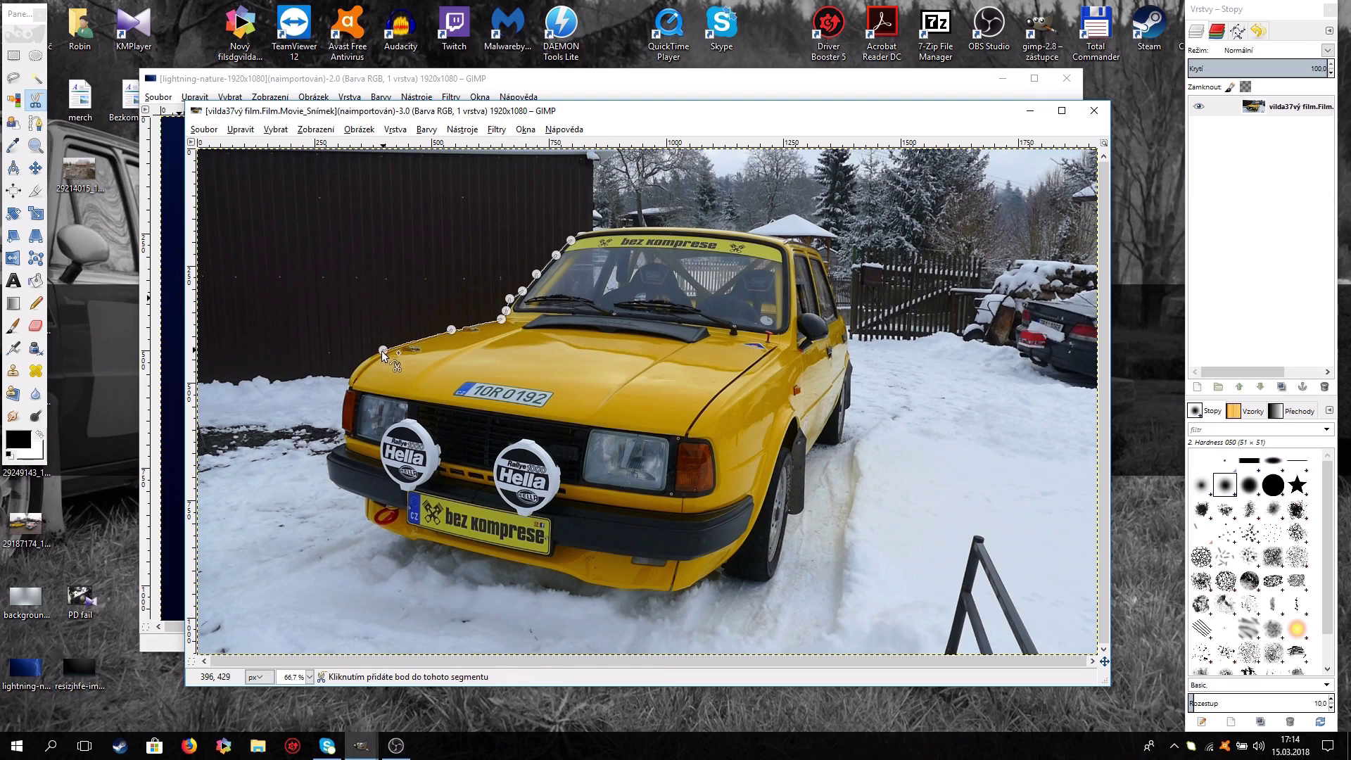
Continue the scissors outline around the hood corner, the orange turn signal and the end of the front bumper.
left_click(355, 374)
left_click(348, 392)
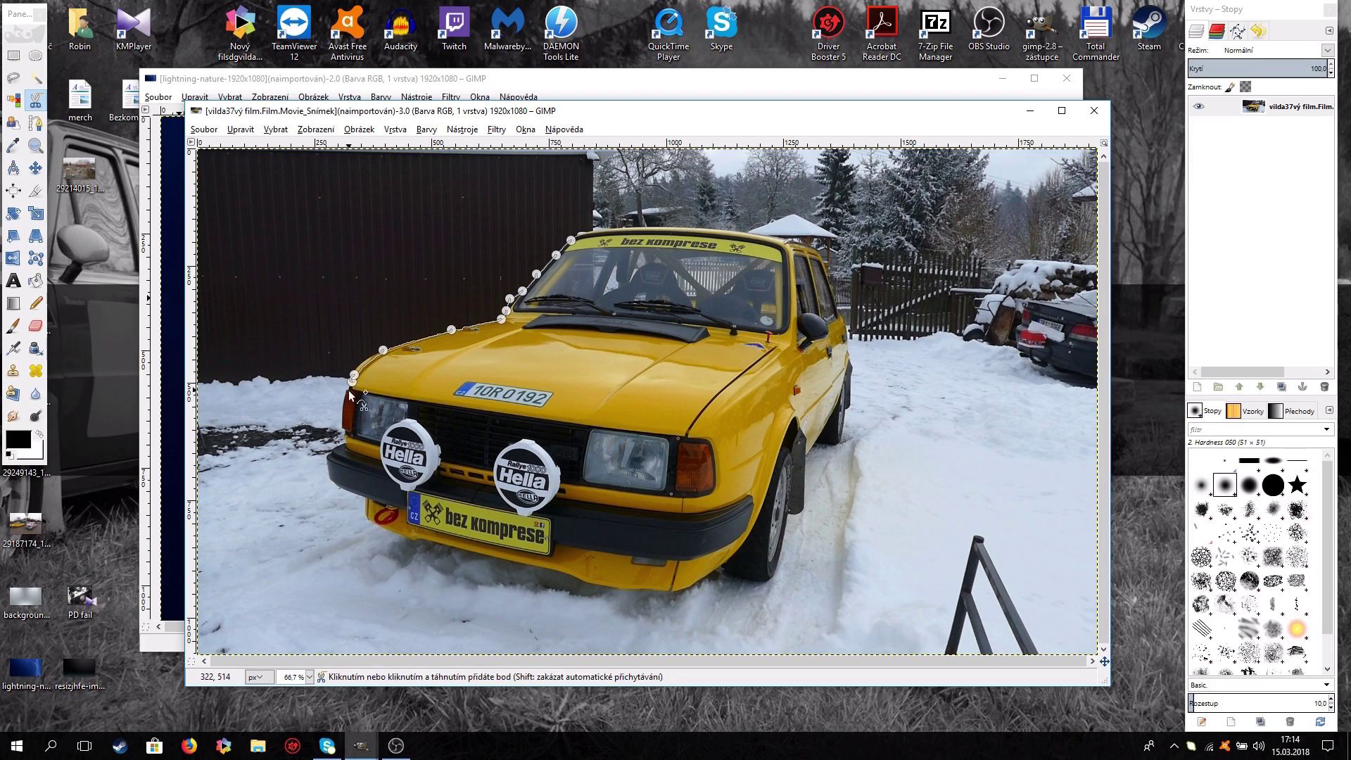
left_click(344, 431)
left_click(346, 444)
left_click(331, 451)
left_click(326, 462)
left_click(341, 488)
left_click(364, 499)
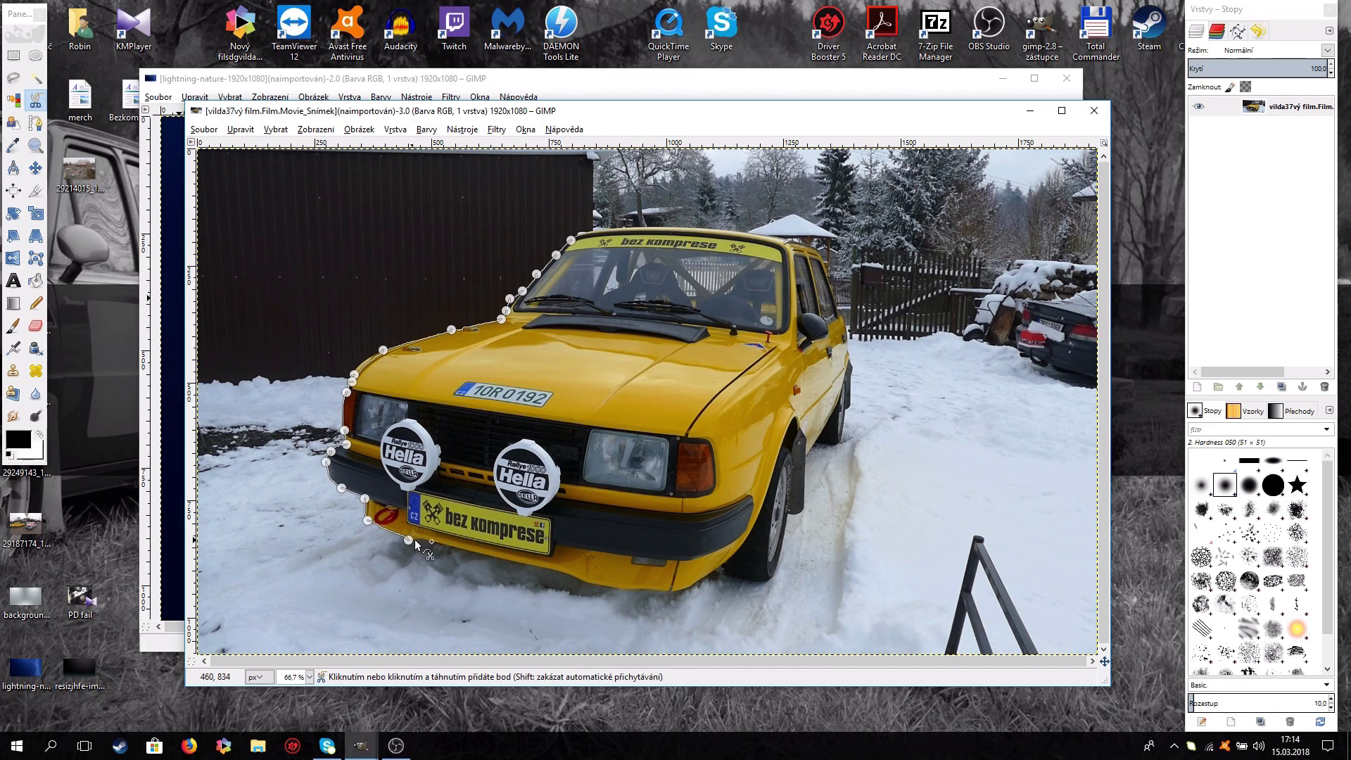
Continue the scissors outline along the lower edge of the front bumper and under the front wheel.
left_click(566, 574)
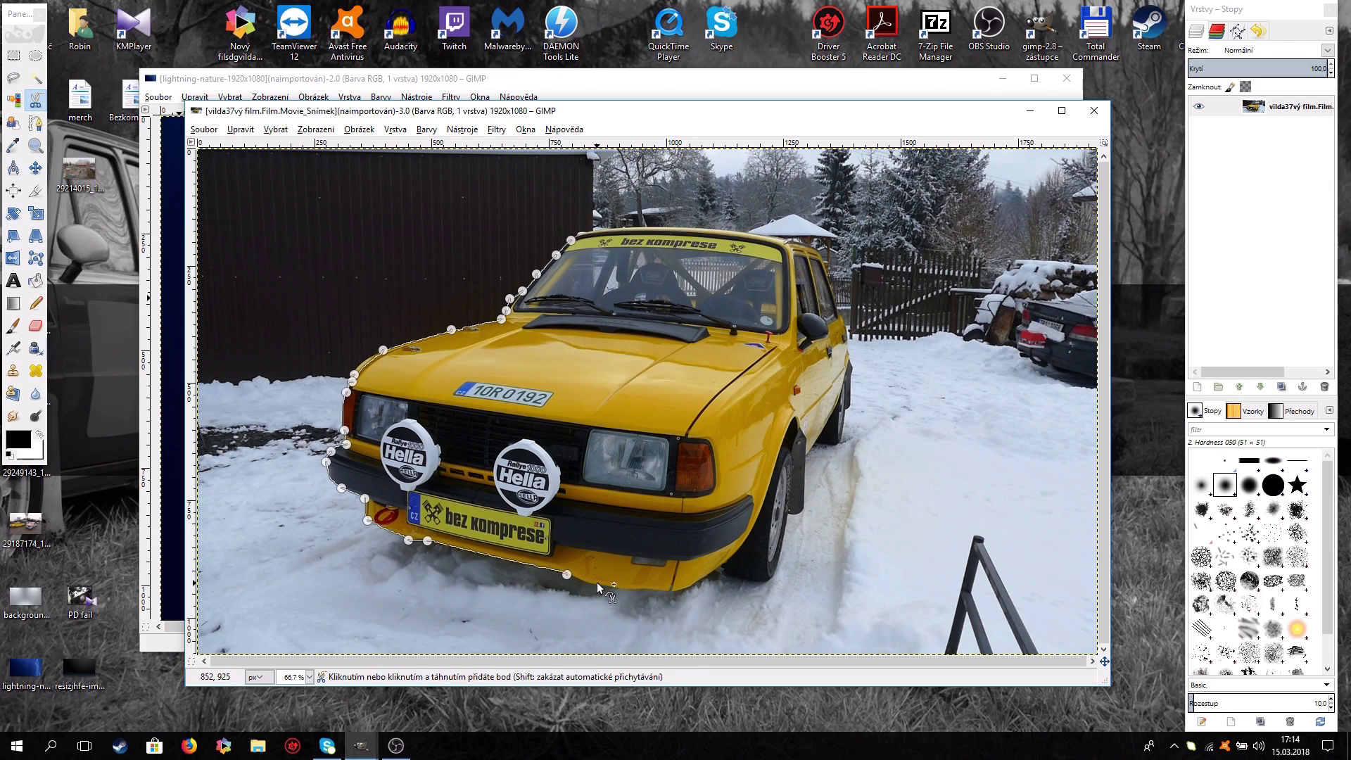
left_click(635, 589)
left_click(657, 589)
left_click(681, 589)
left_click(761, 581)
left_click(773, 574)
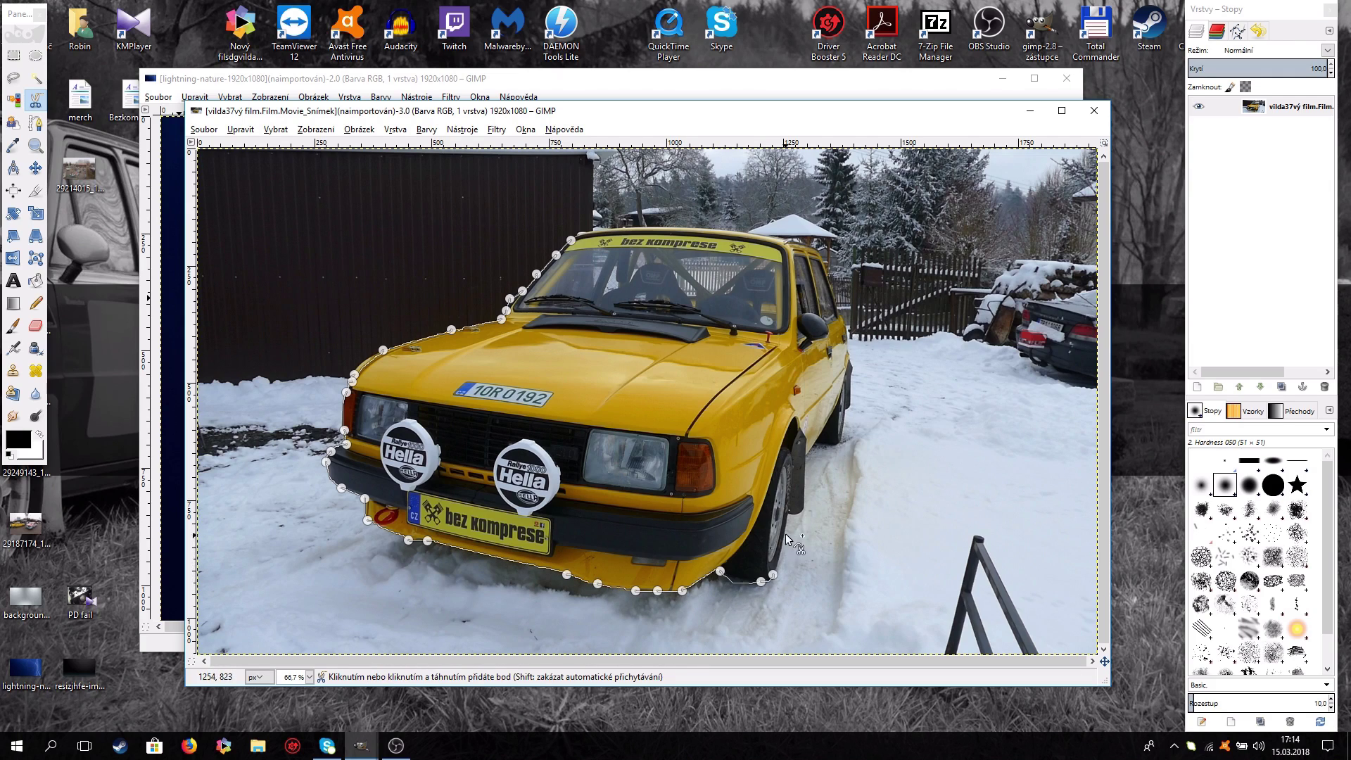
Extend the scissors outline up the front wheel and mud flap, along the sill and around the rear wheel.
left_click(790, 517)
left_click(802, 513)
left_click(806, 455)
left_click(818, 444)
left_click(832, 447)
left_click(840, 439)
left_click(847, 410)
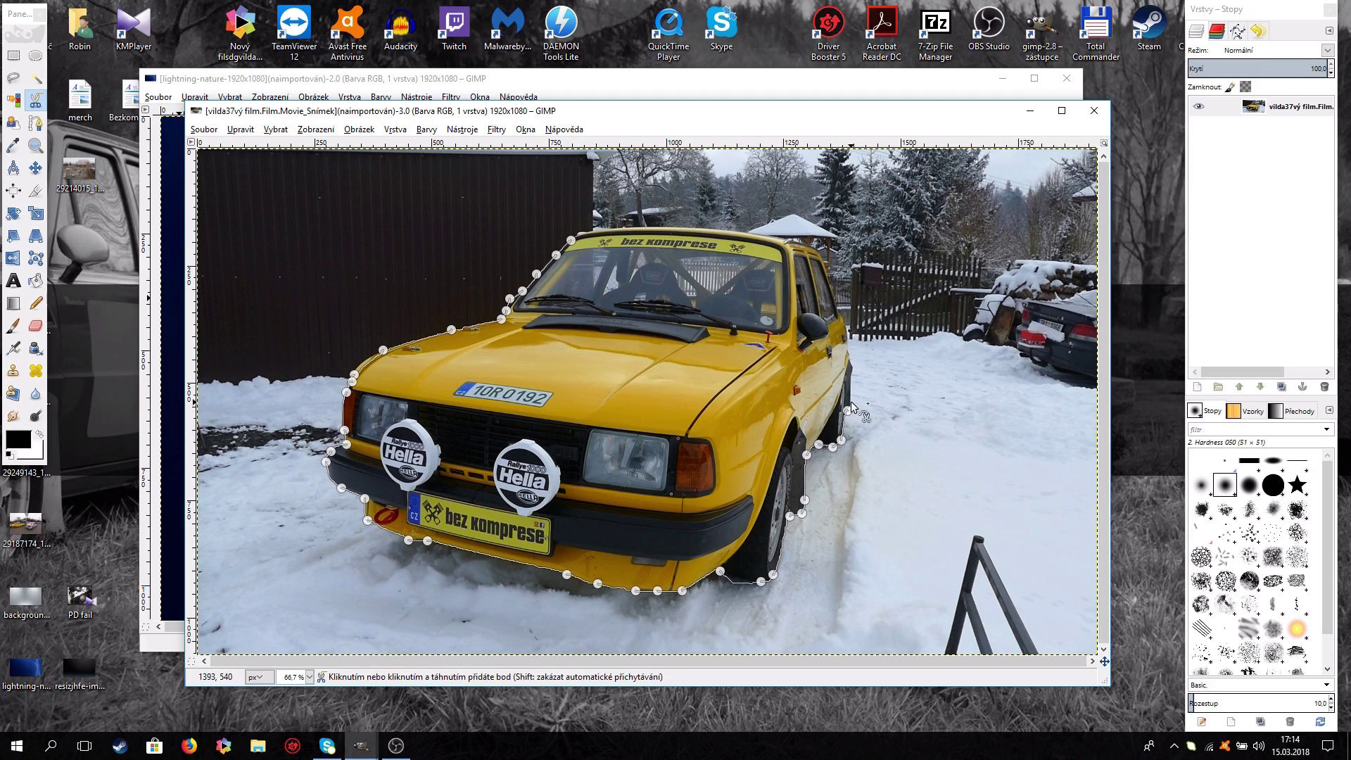
Trace the scissors outline up the car's rear edge from the rear wheel to the back corner of the roof.
left_click(851, 401)
left_click(853, 367)
left_click(846, 343)
left_click(844, 315)
left_click(837, 305)
left_click(827, 275)
left_click(815, 249)
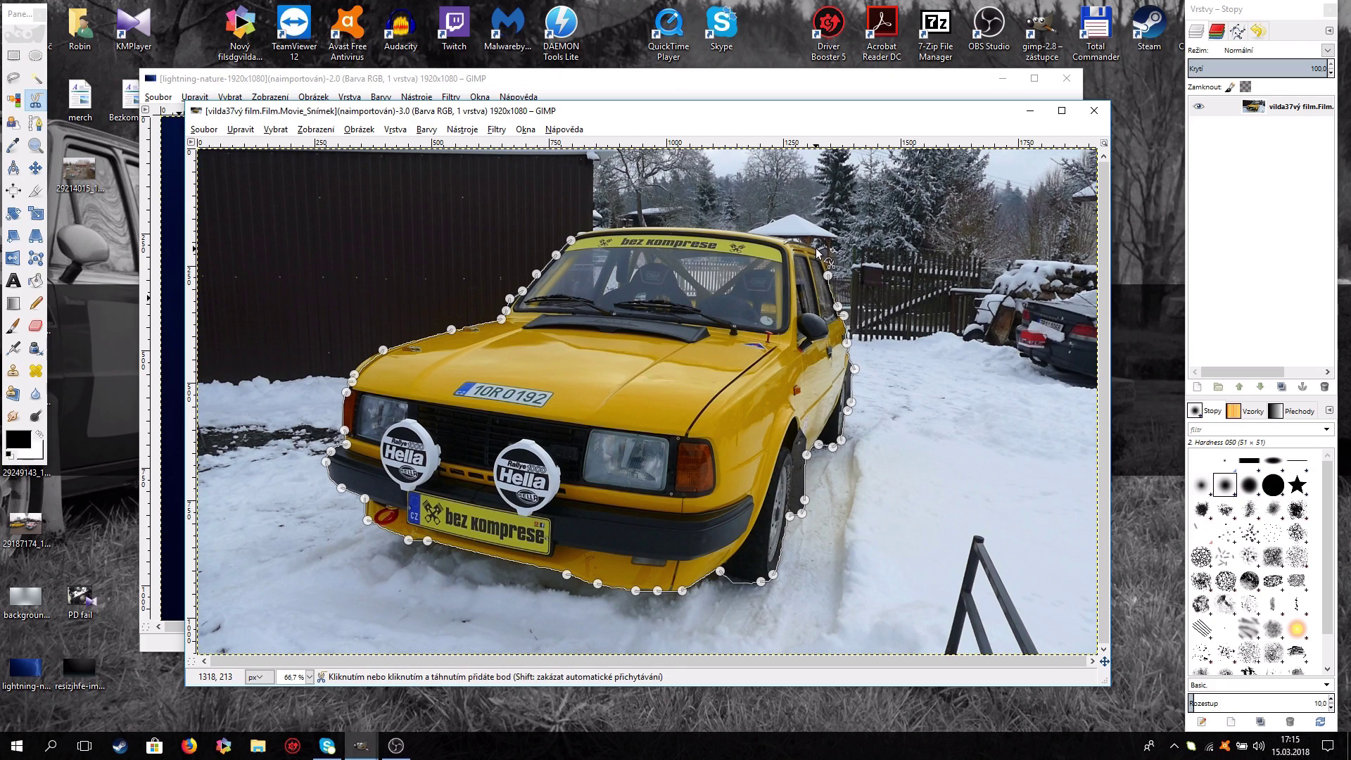
Trace the scissors outline along the roof edge and close the curve at its starting point by the windshield corner.
left_click(726, 231)
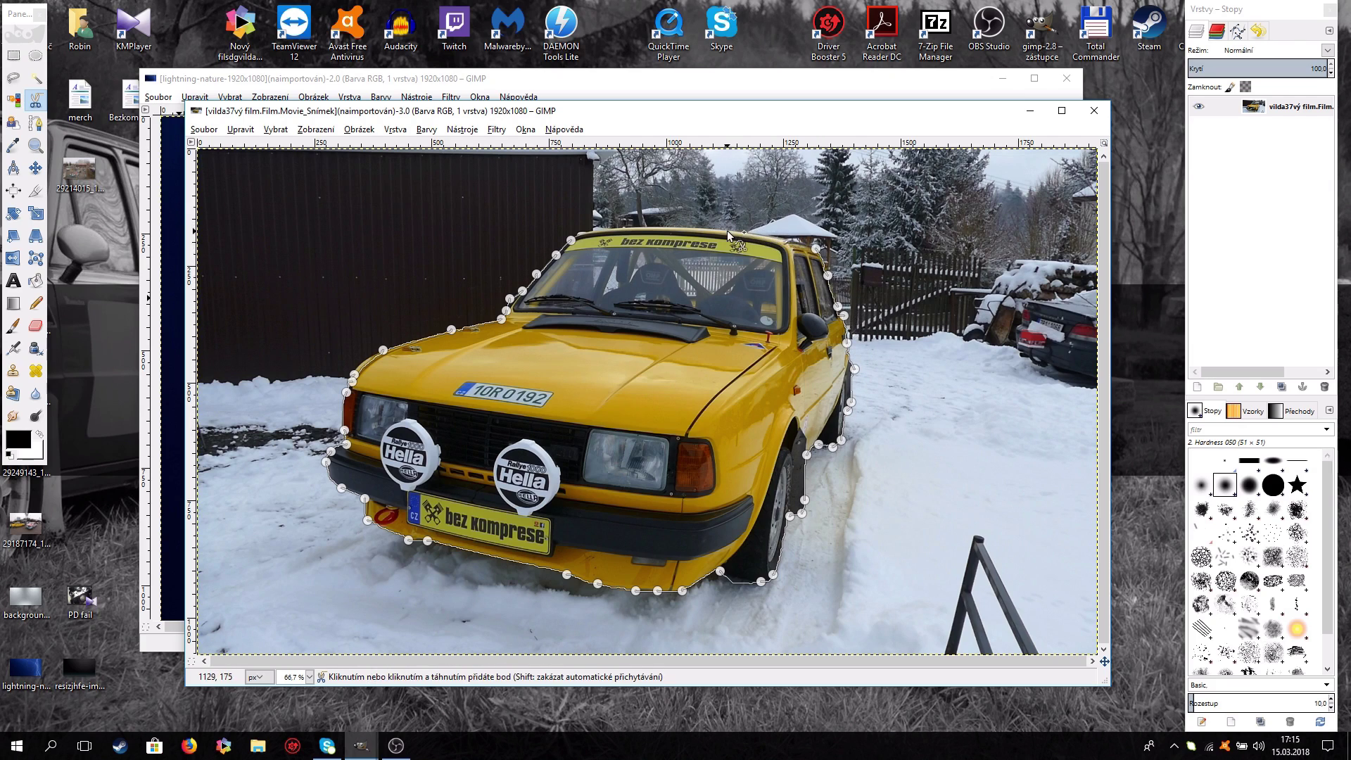
left_click(650, 225)
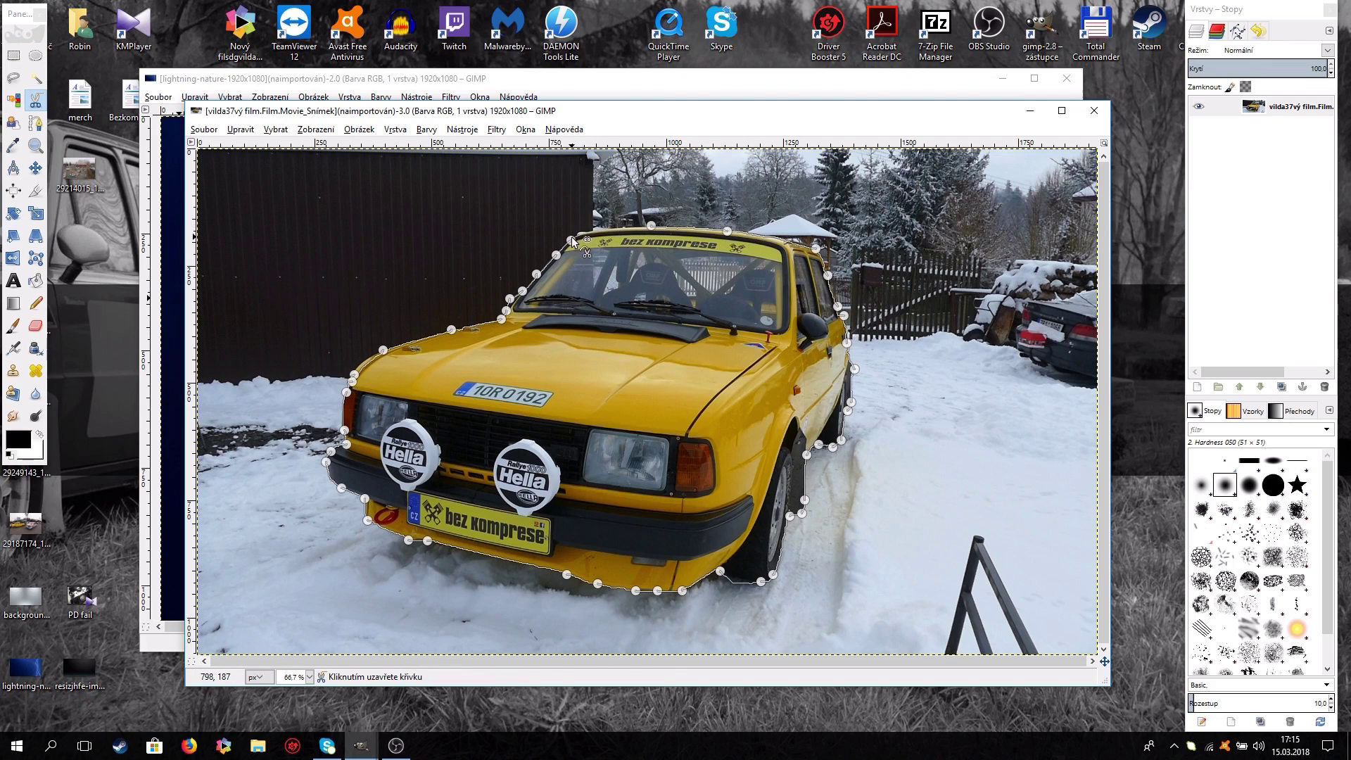
left_click(594, 230)
left_click(570, 238)
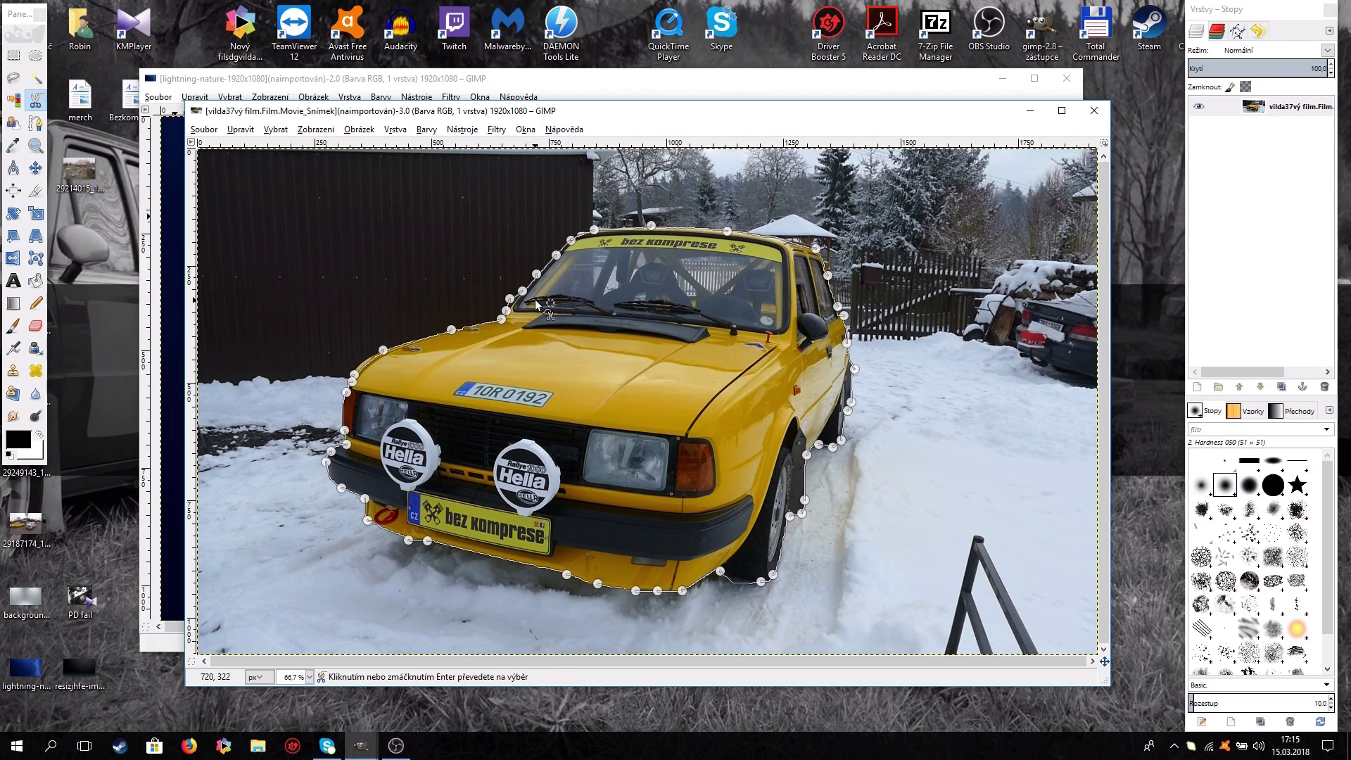
scroll(534, 299, "up", 3)
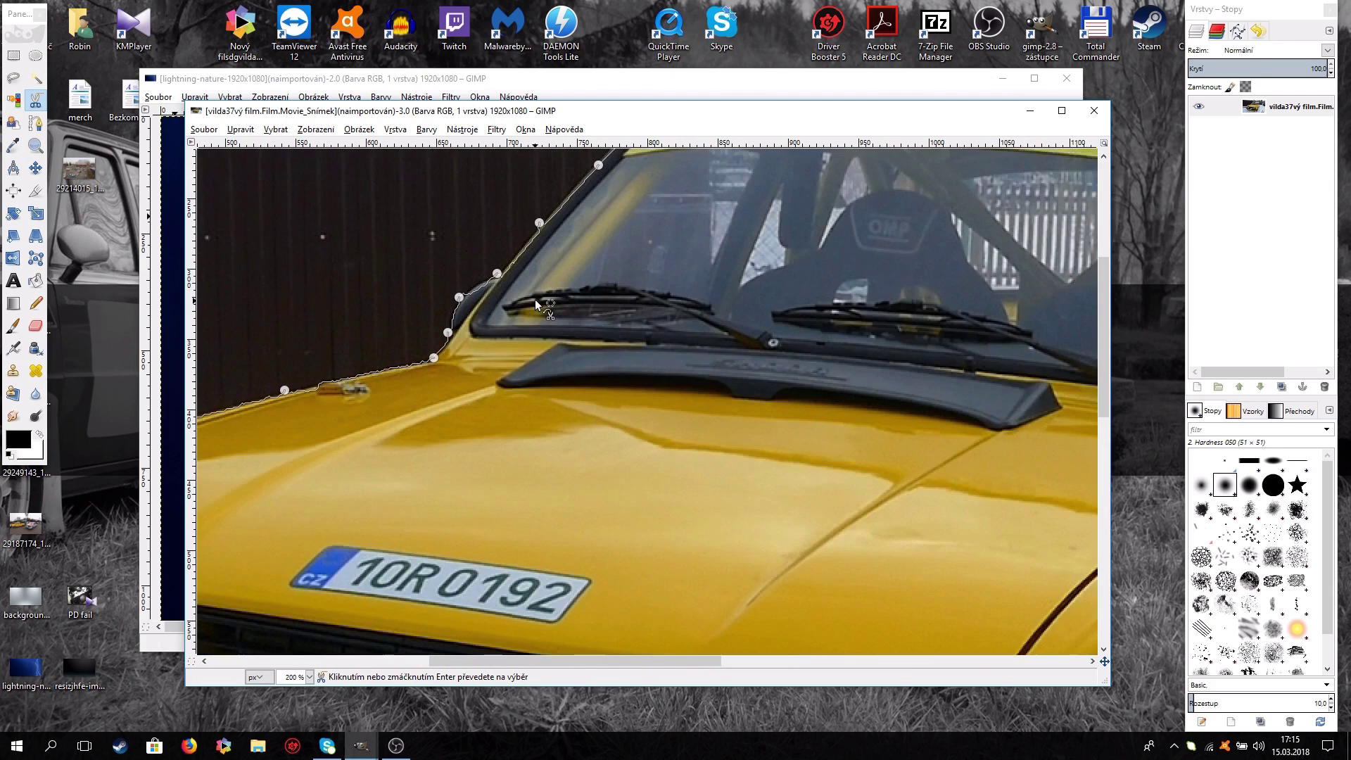
Refine the scissors outline around the hood's front corner by adding points and shifting existing ones onto the car's edge.
left_click_drag(593, 663, 446, 659)
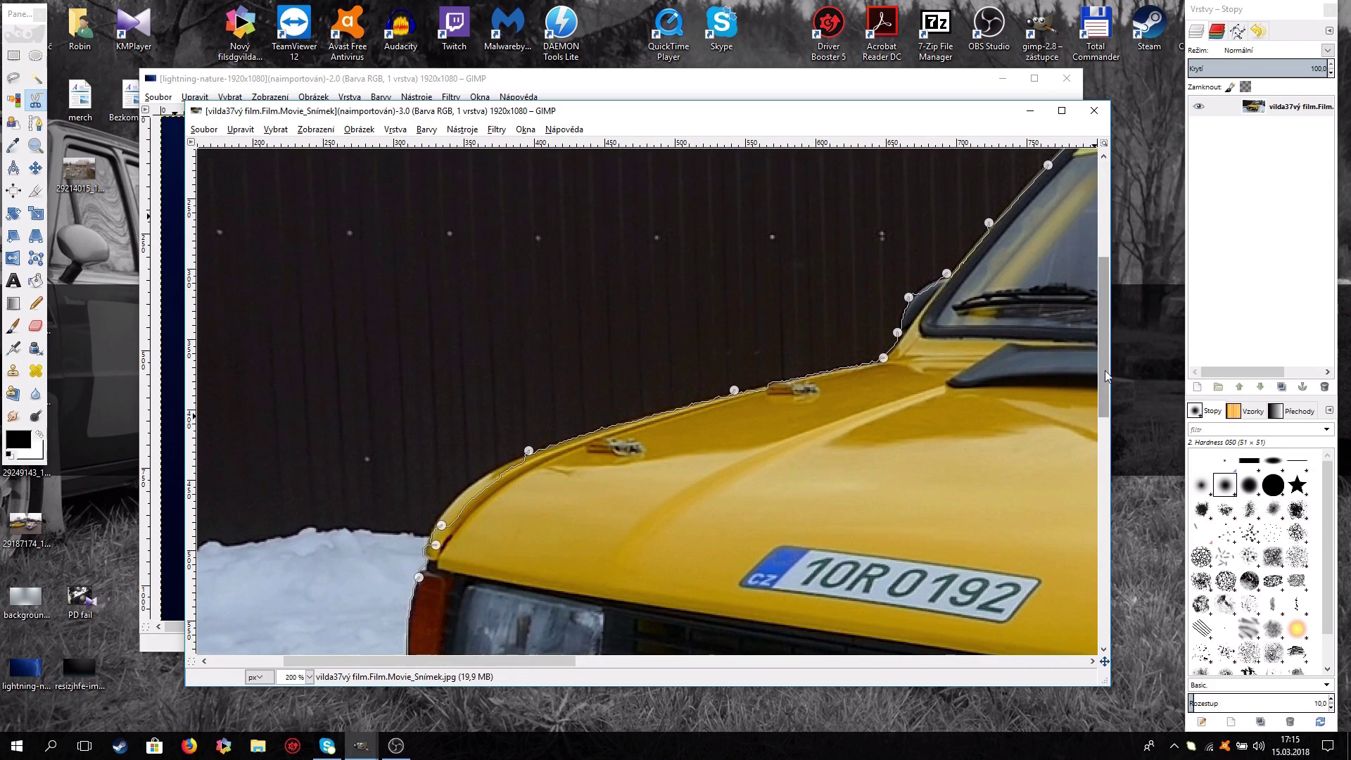
left_click_drag(1104, 370, 1100, 406)
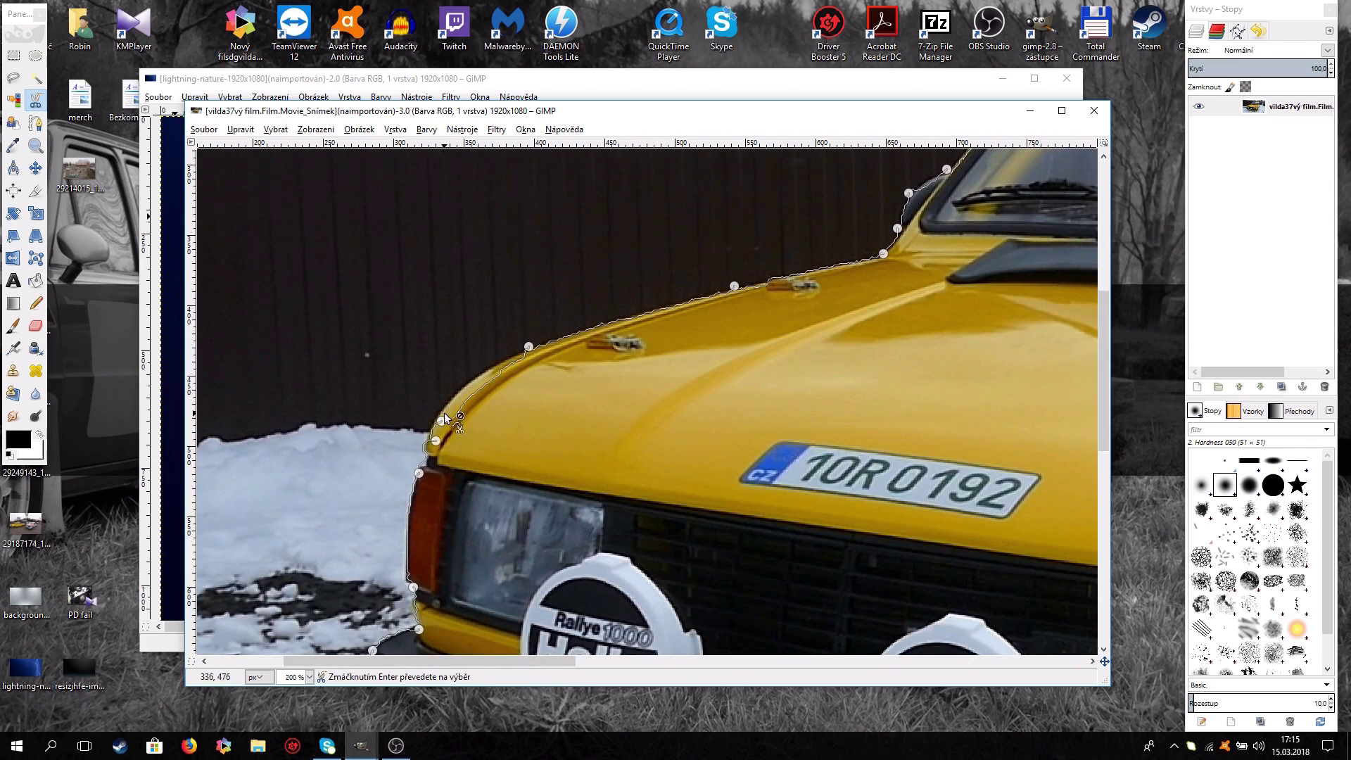
left_click(475, 390)
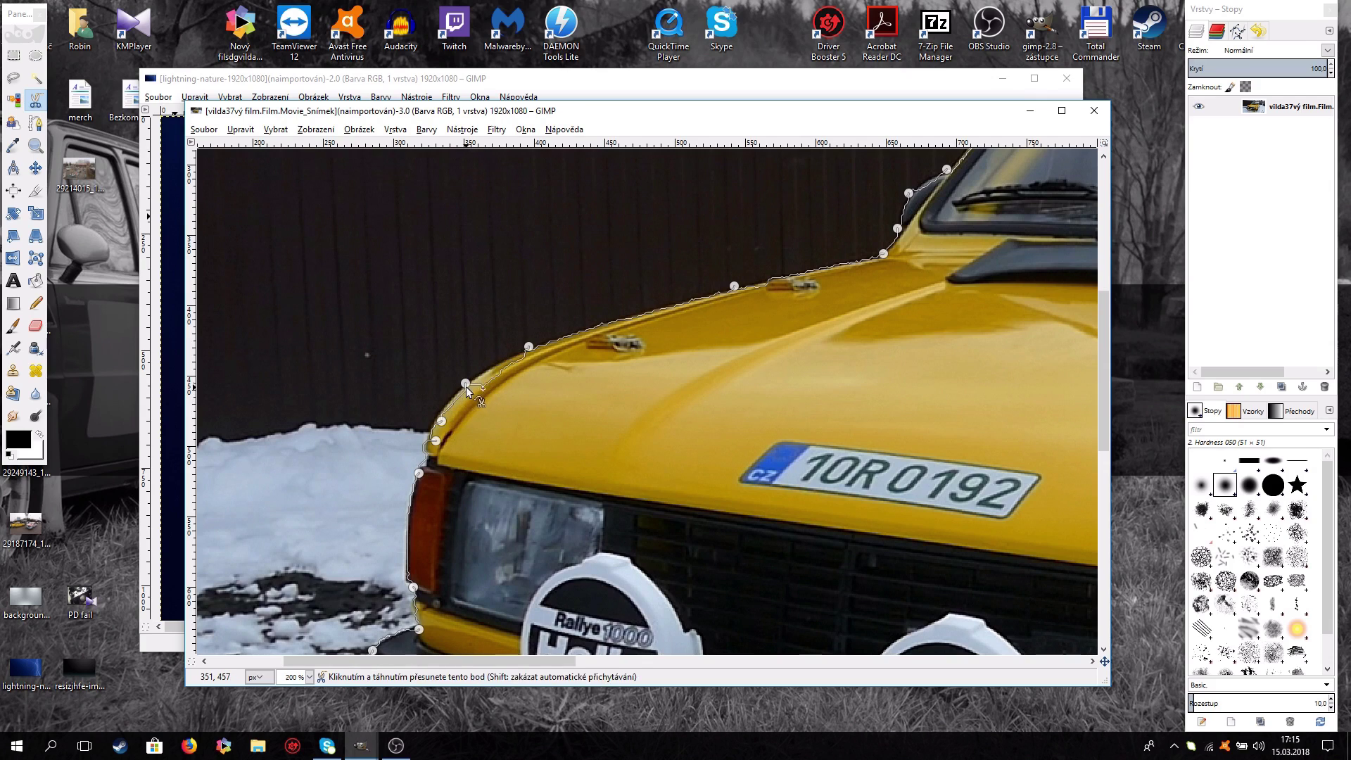
left_click(488, 373)
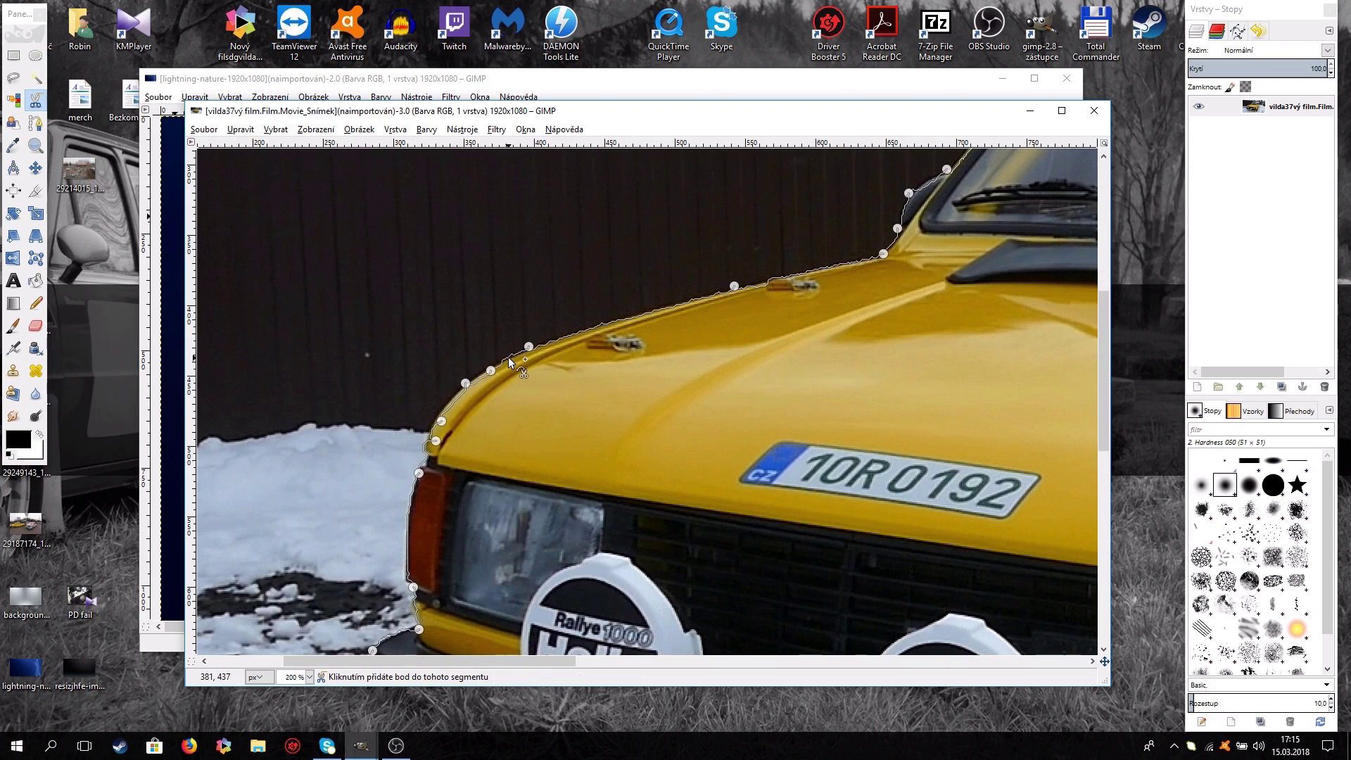
left_click_drag(530, 349, 529, 348)
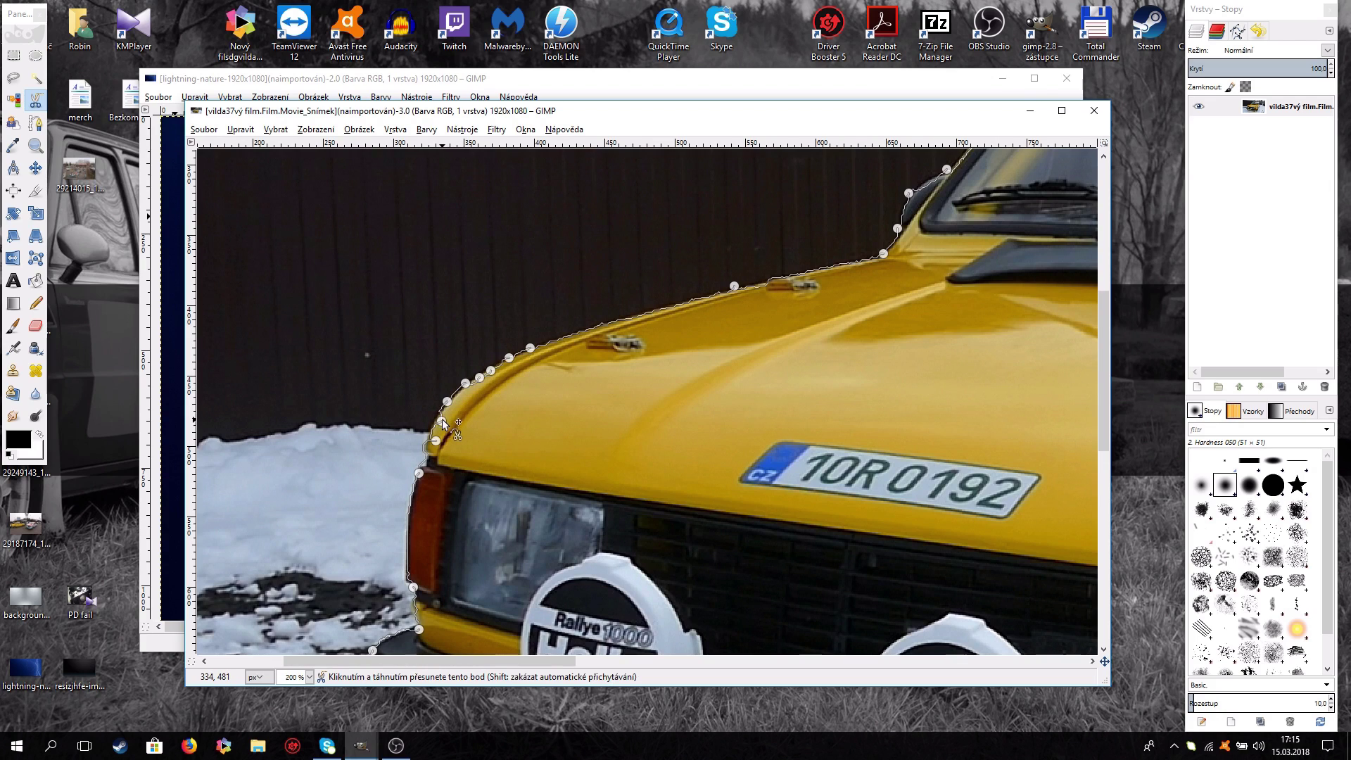
left_click_drag(441, 421, 430, 435)
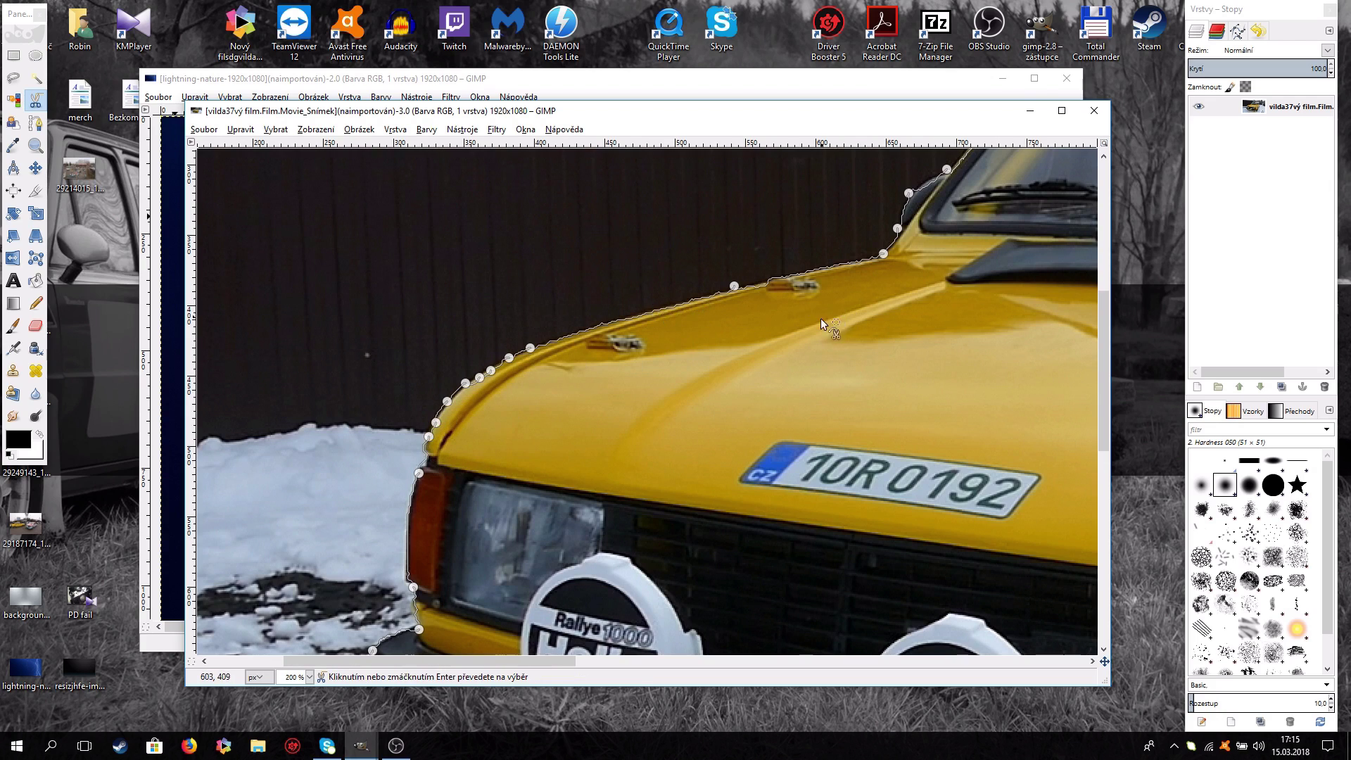
Convert the closed scissors outline around the car into a selection and copy the selected pixels.
key("shift+ctrl+j")
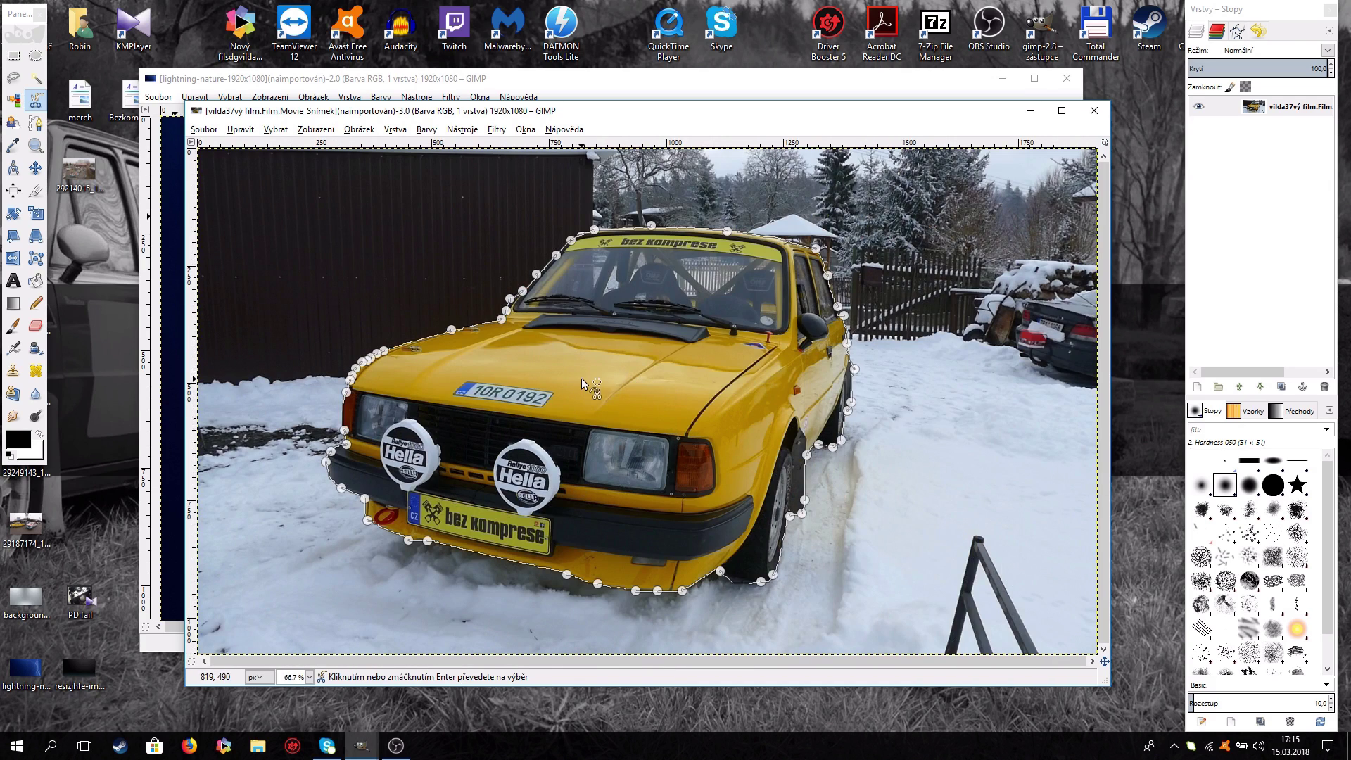
left_click(619, 342)
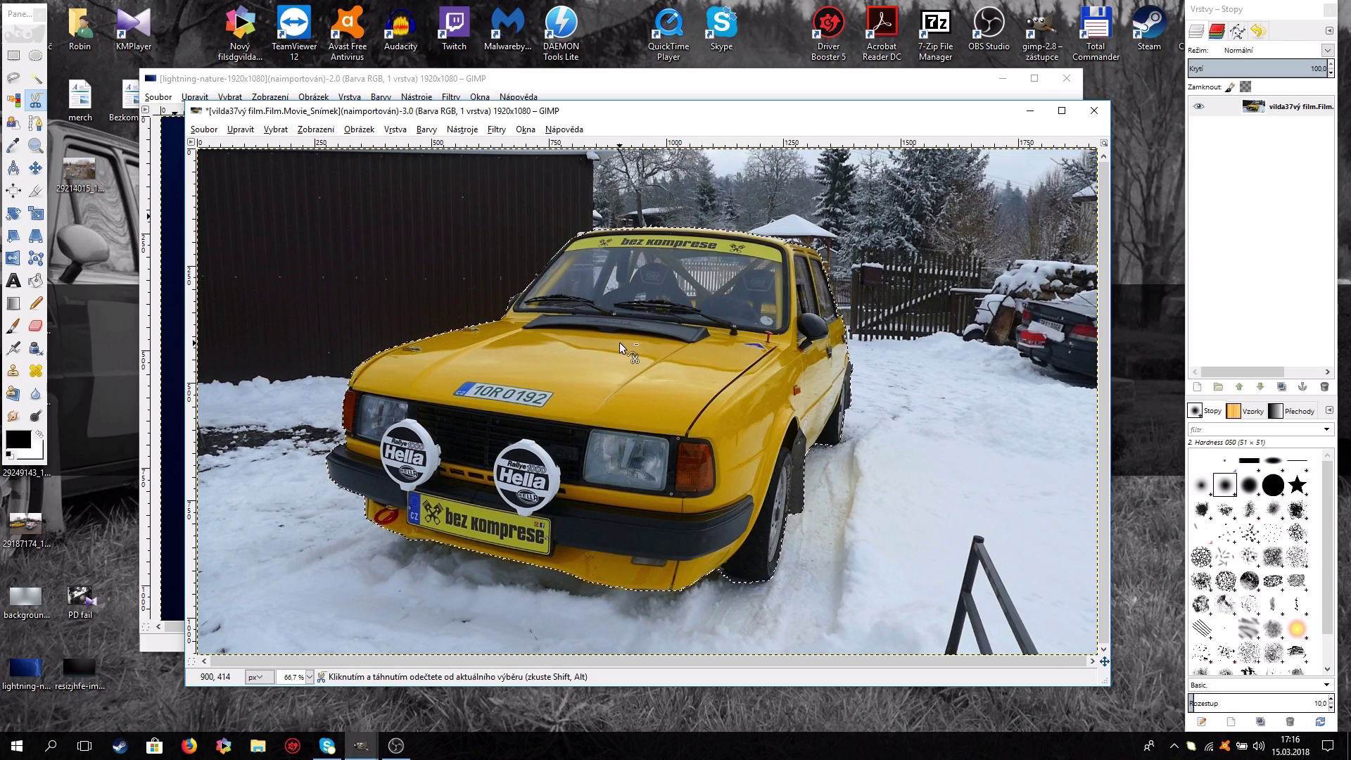
key("ctrl+c")
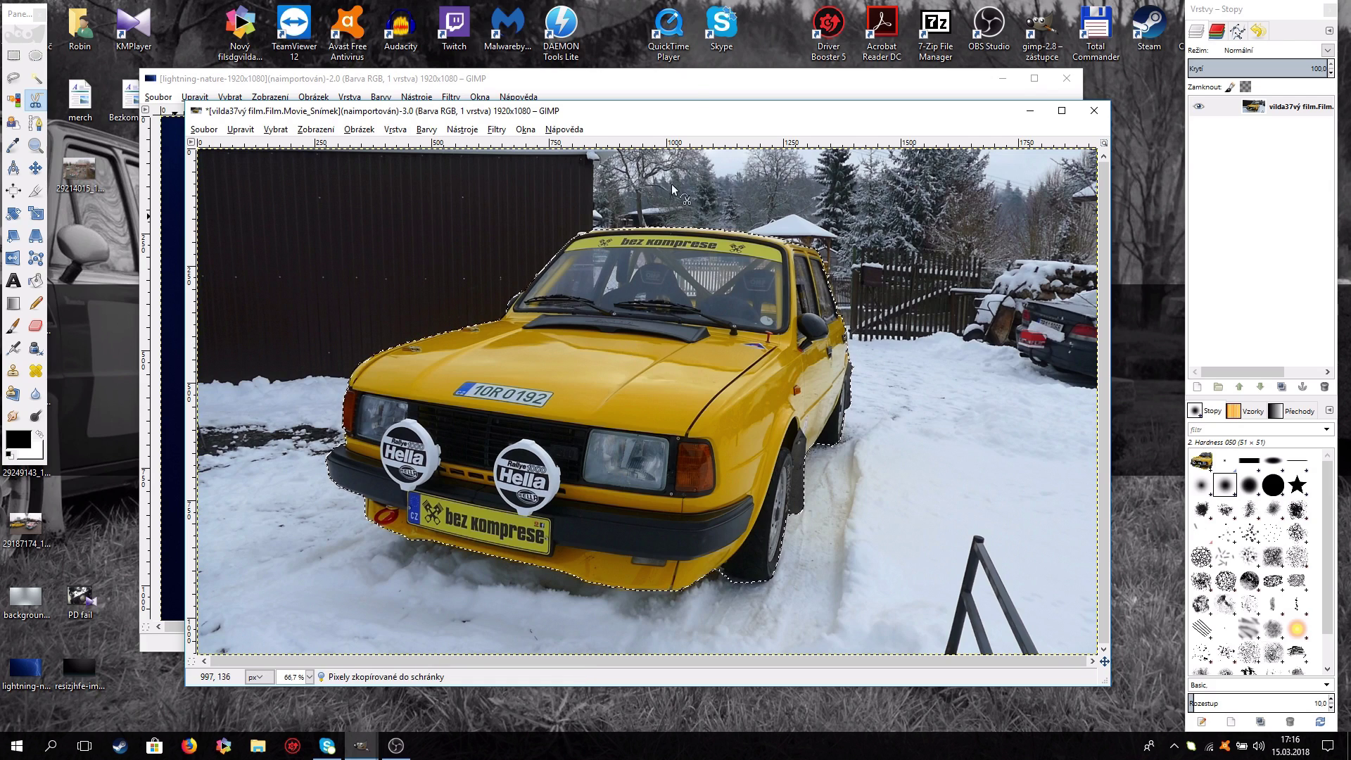
Add a 1920 × 1080 px transparent layer named Vrstva to the lightning image and make it the active layer.
left_click(679, 79)
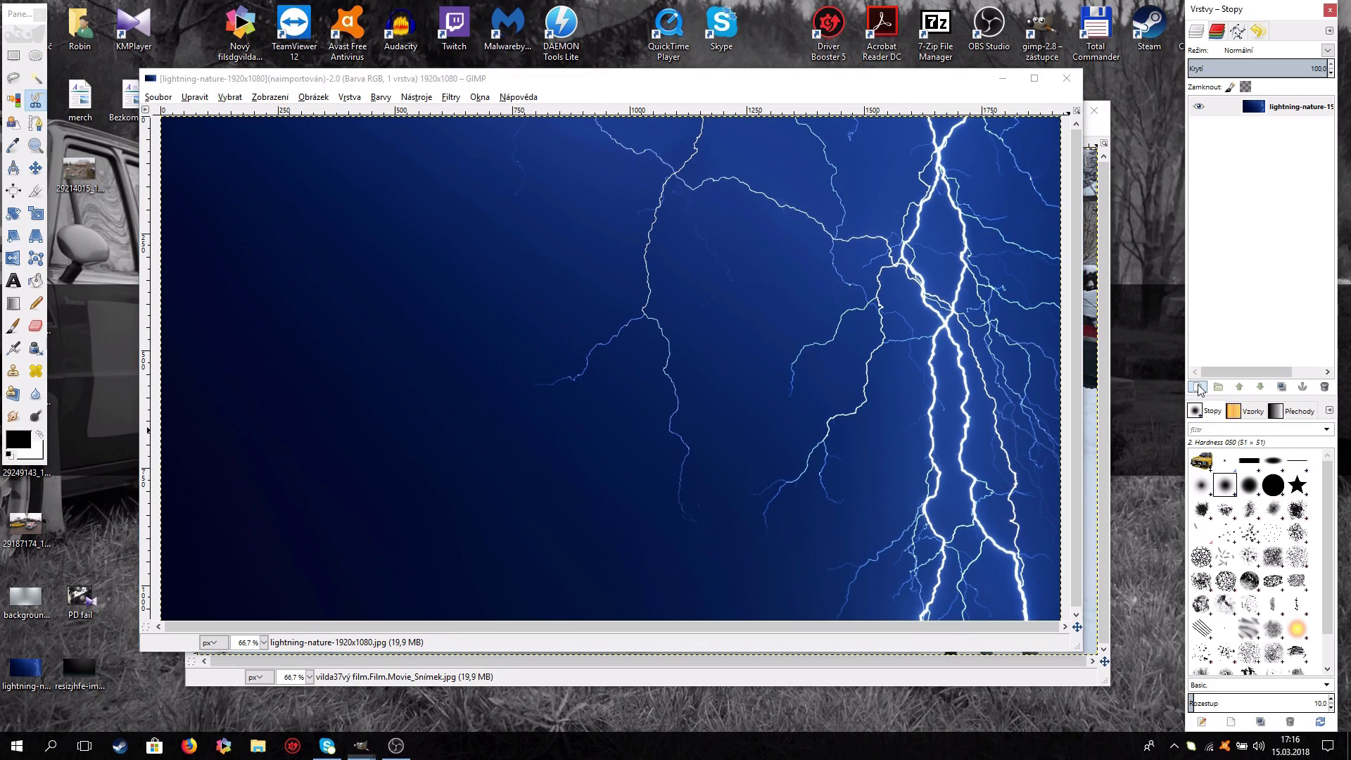
left_click(1199, 388)
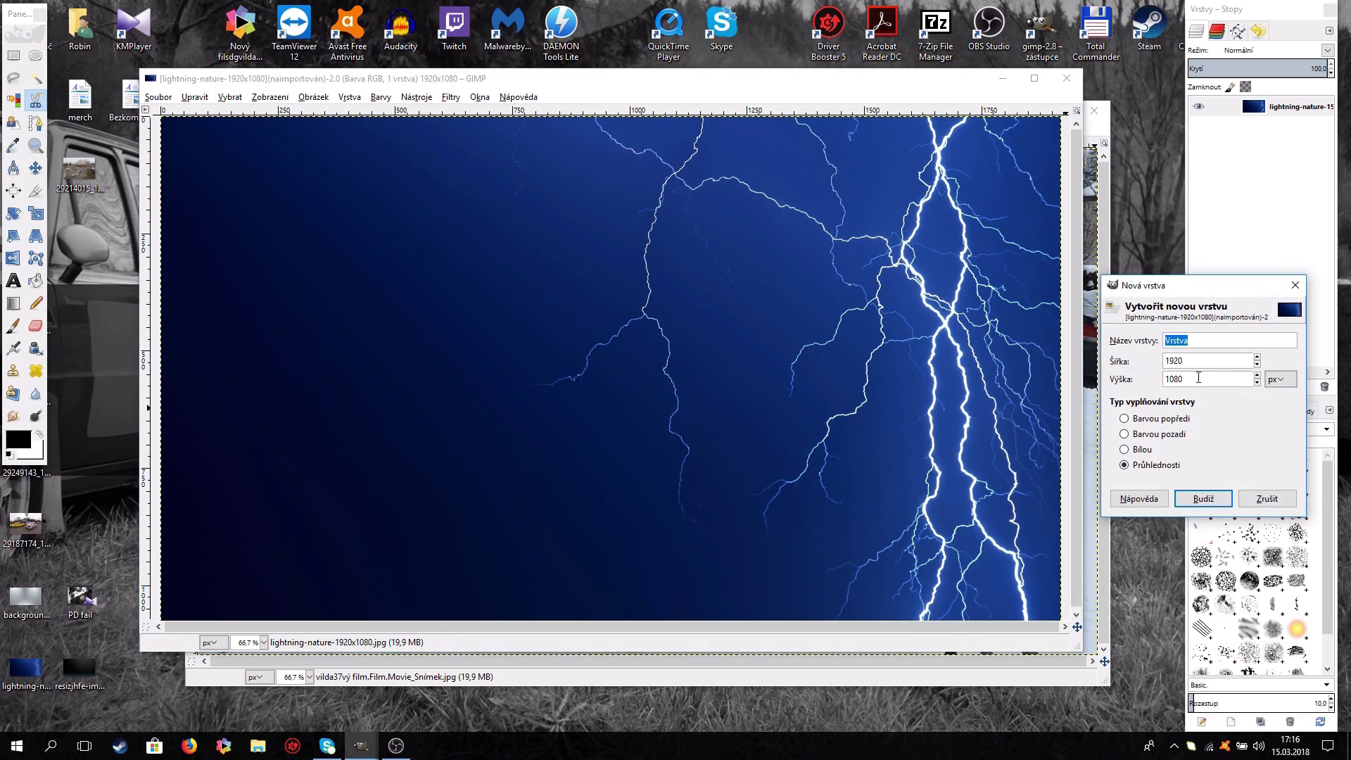
left_click(1203, 499)
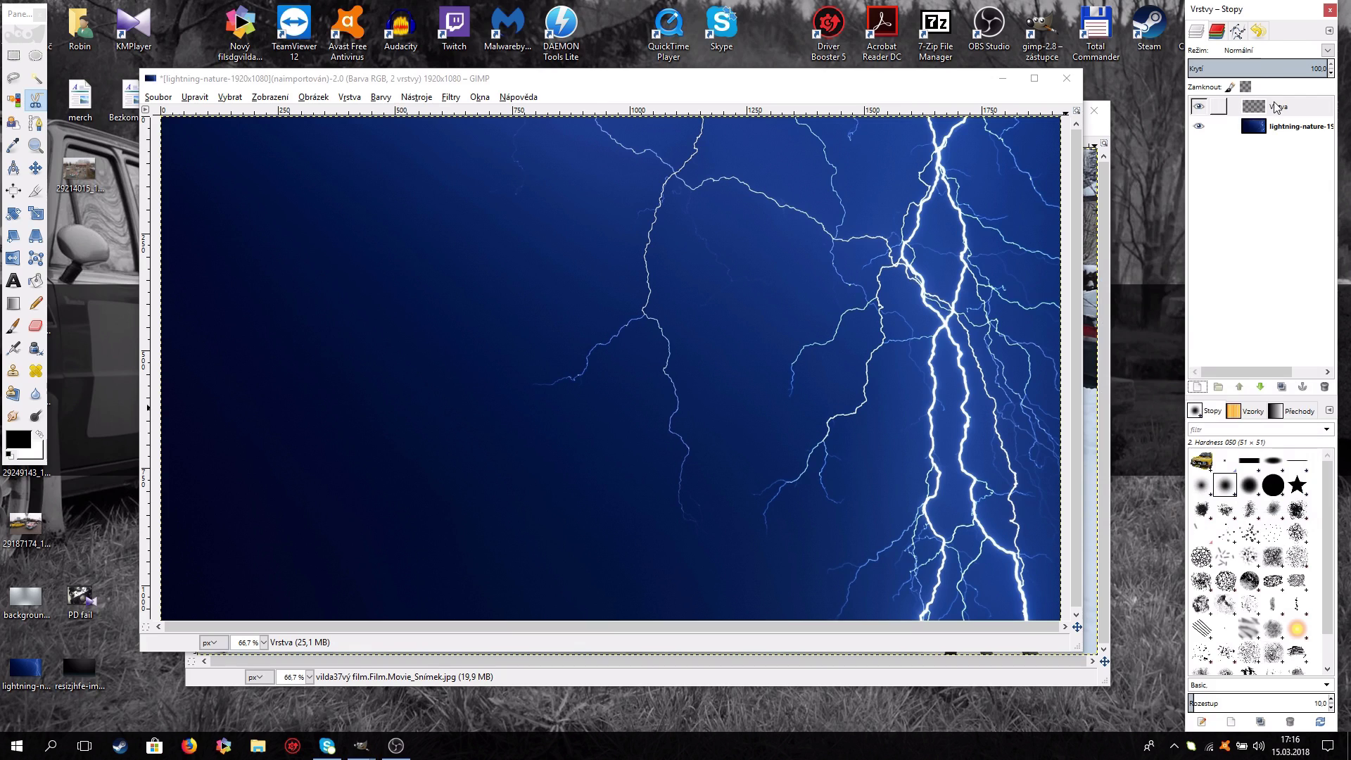
left_click(1276, 128)
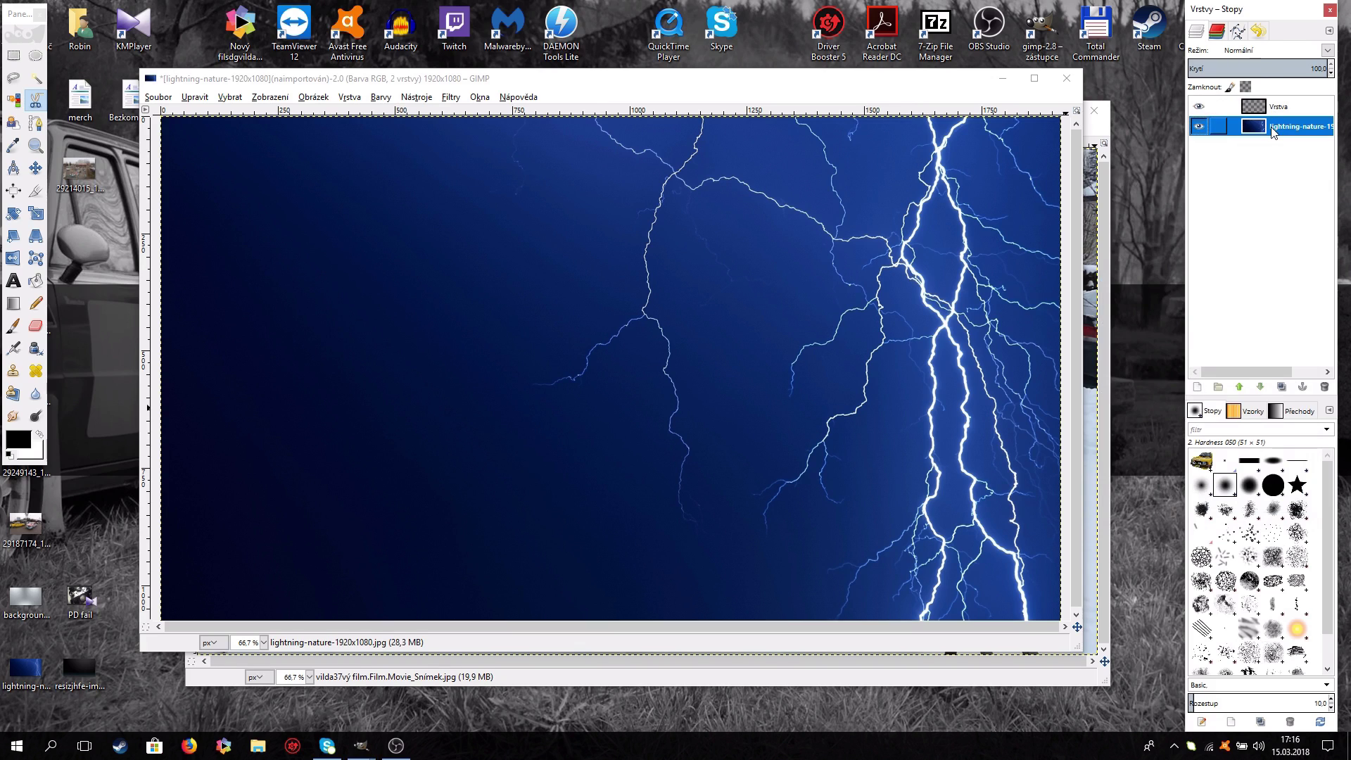
left_click(1273, 105)
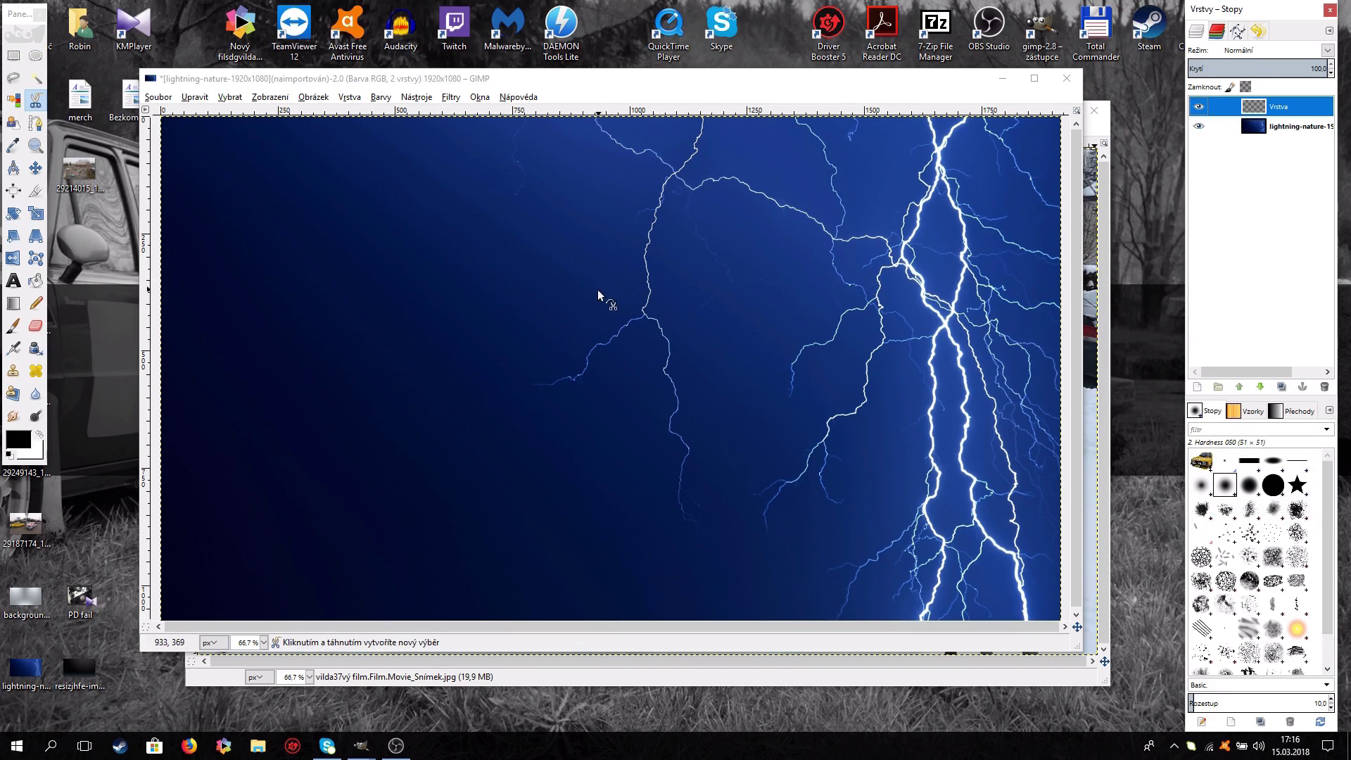
Paste the copied car into the lightning image as a floating selection.
left_click(998, 681)
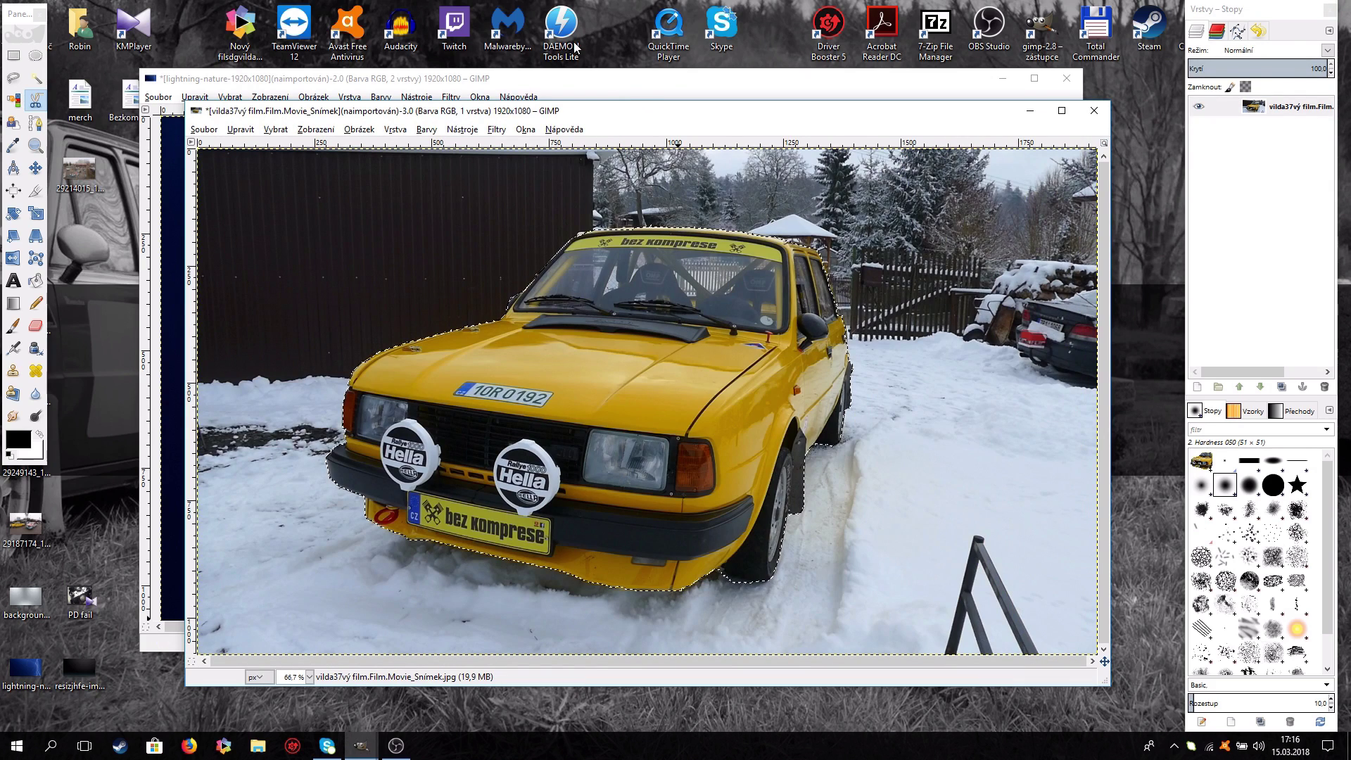
left_click(604, 79)
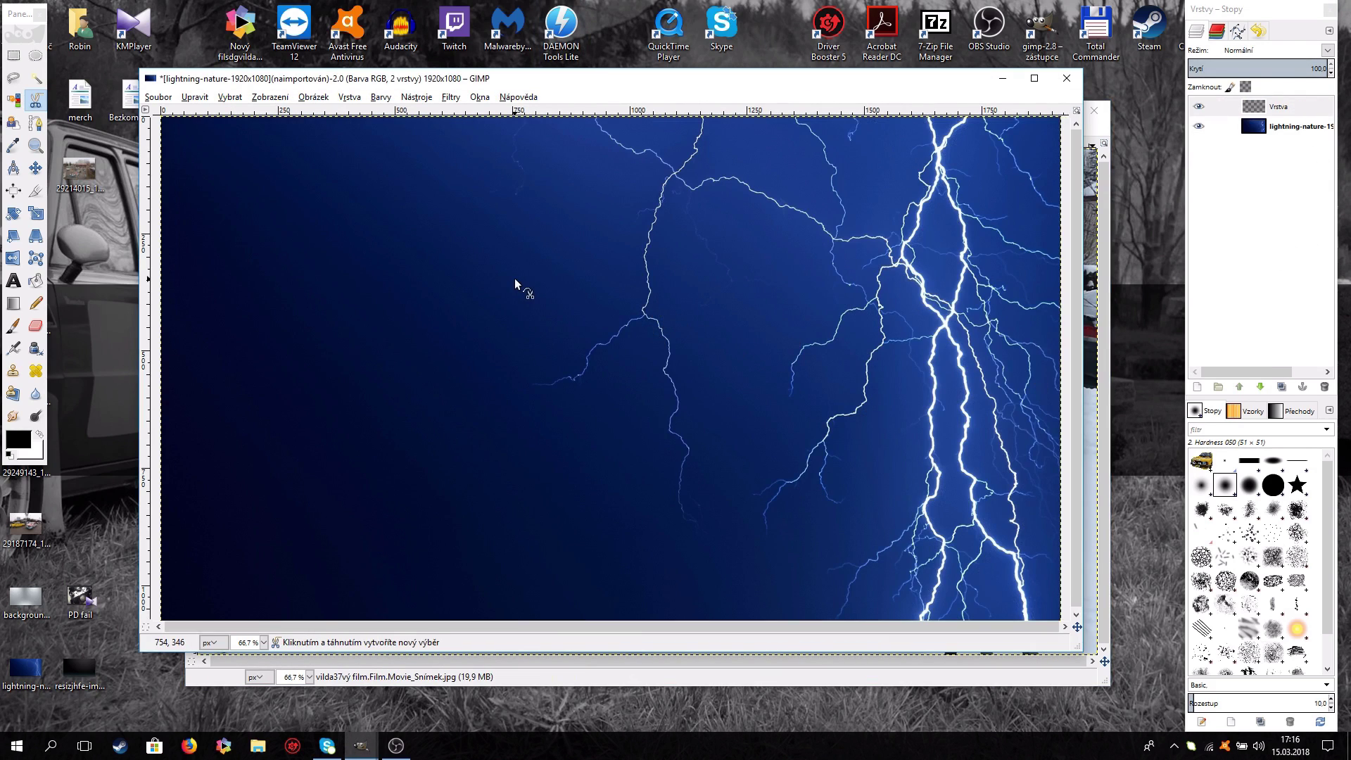
key("ctrl+v")
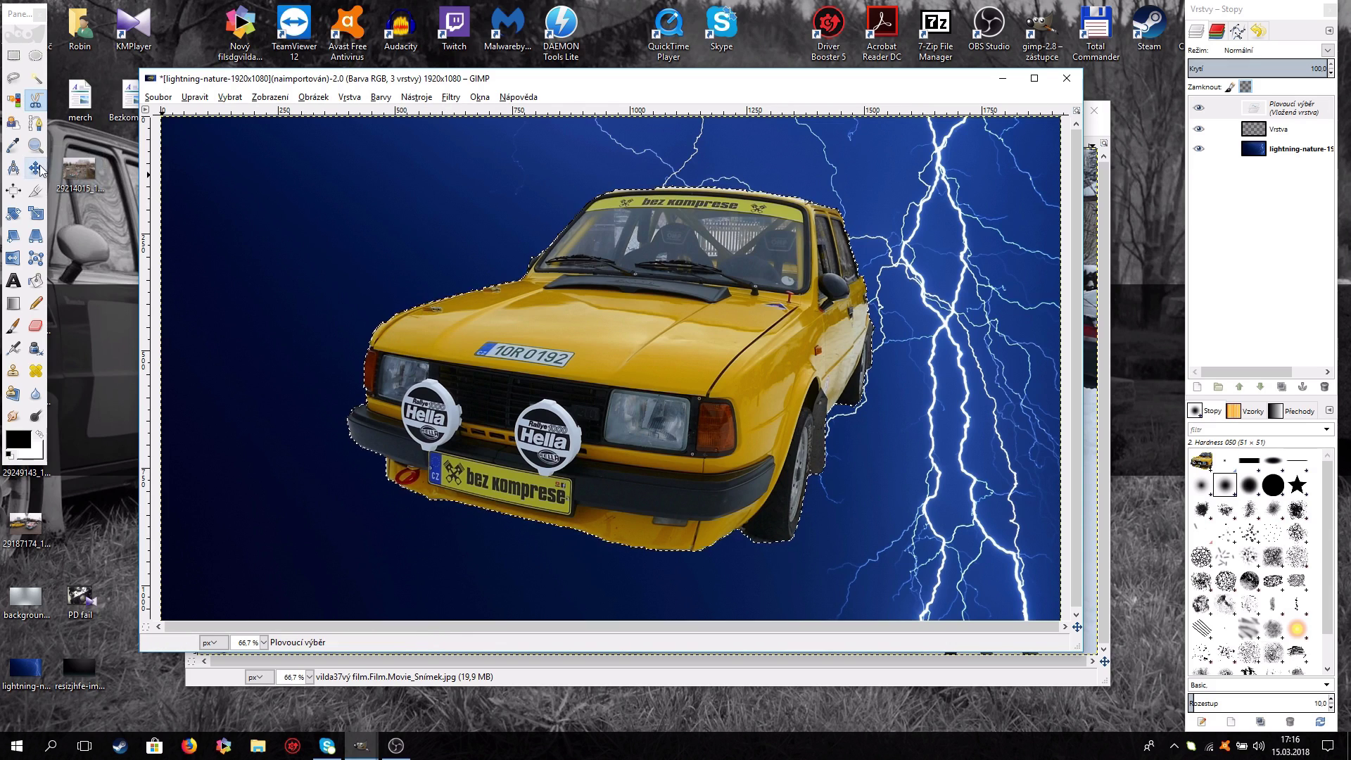
Scale the pasted car down to about 766 × 531 px with its aspect ratio locked.
left_click(35, 215)
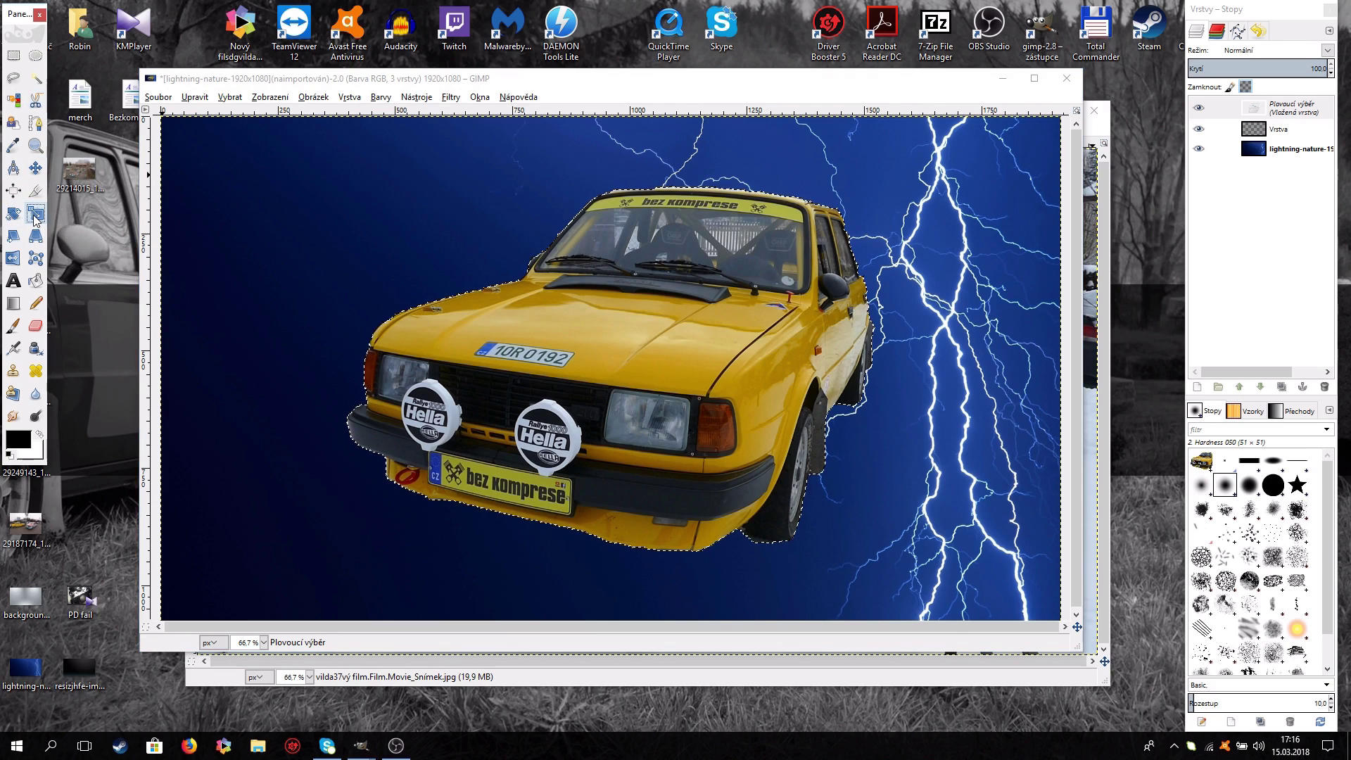
left_click(480, 361)
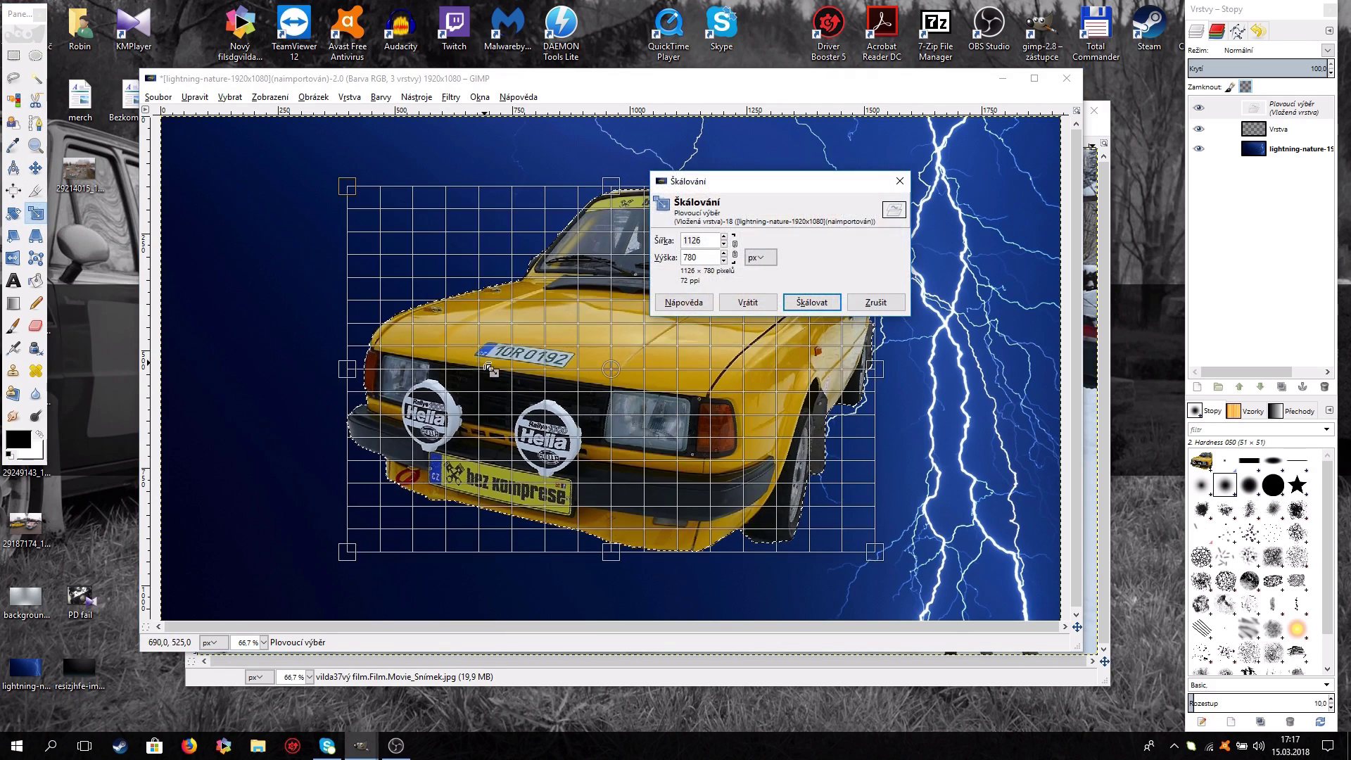
left_click(735, 249)
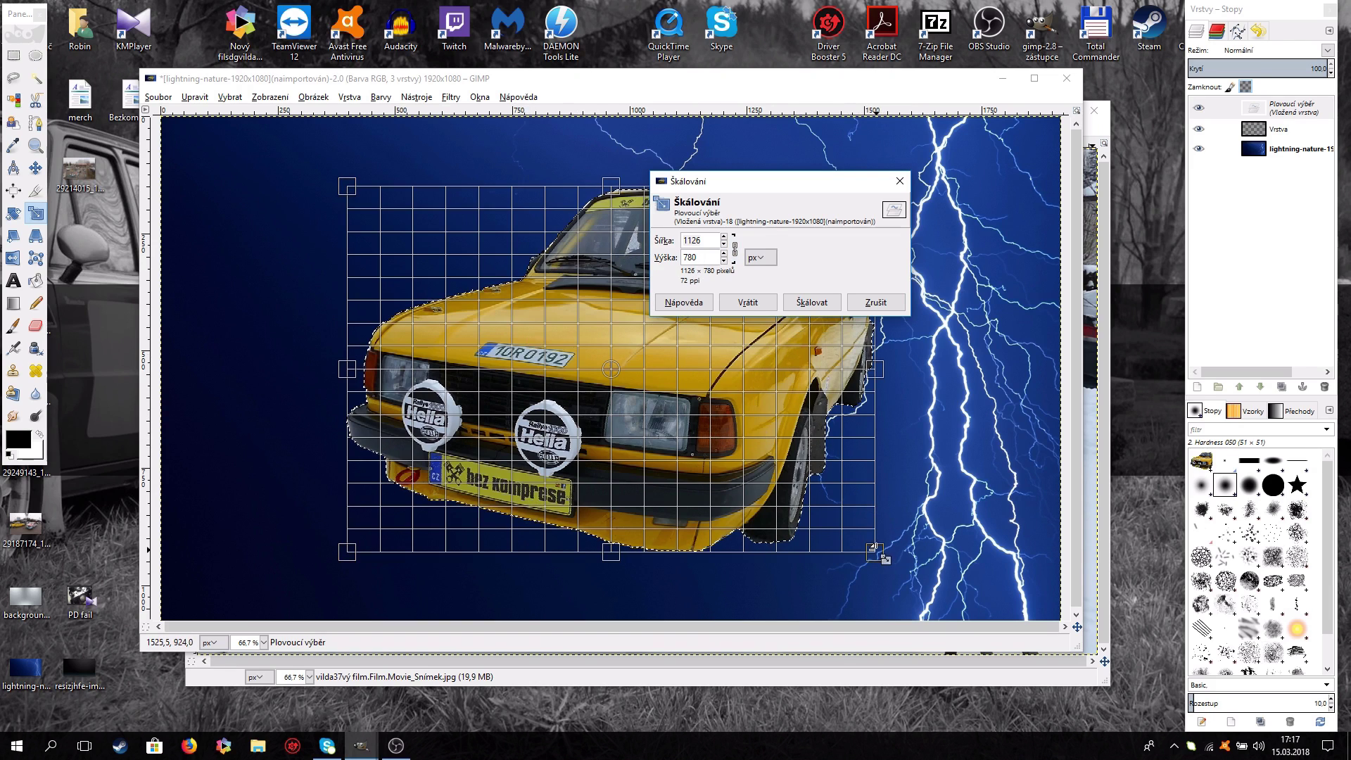
left_click_drag(880, 557, 750, 465)
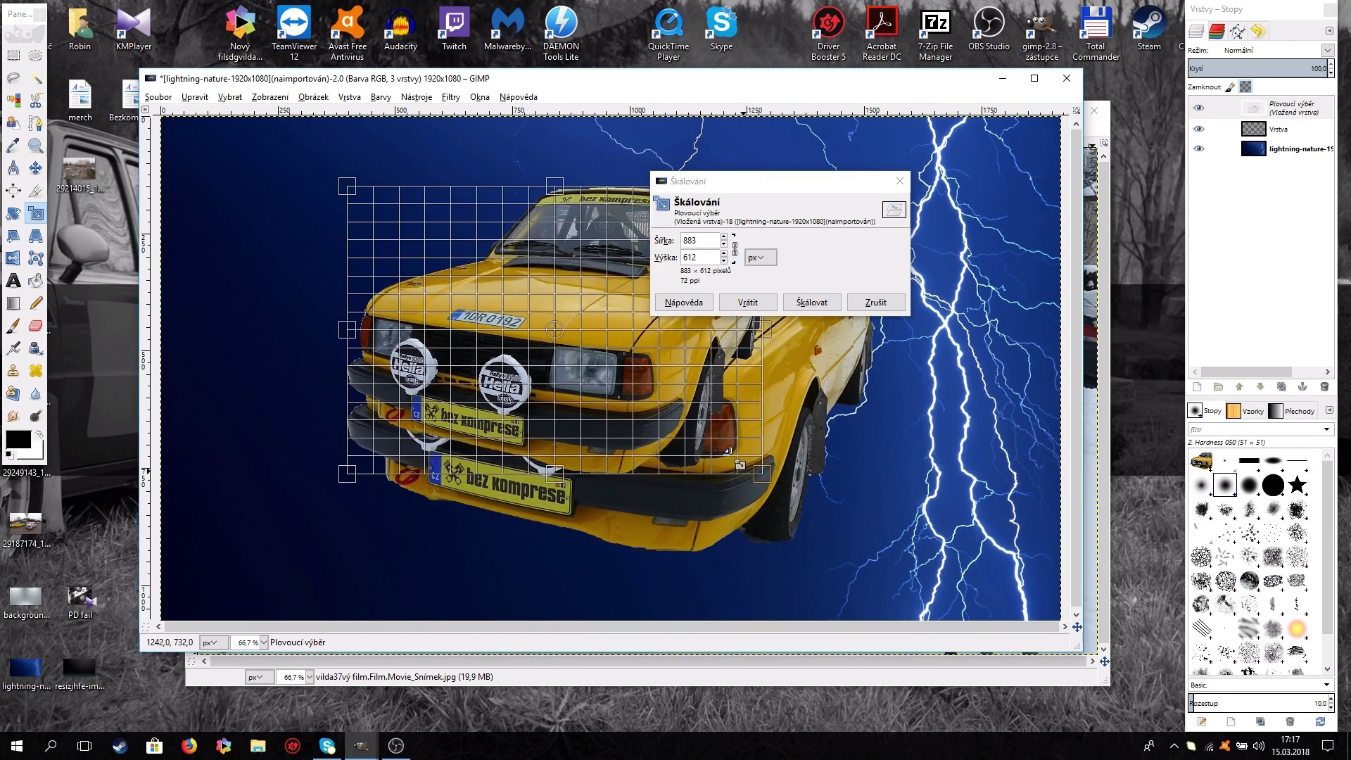
left_click(723, 243)
left_click(723, 242)
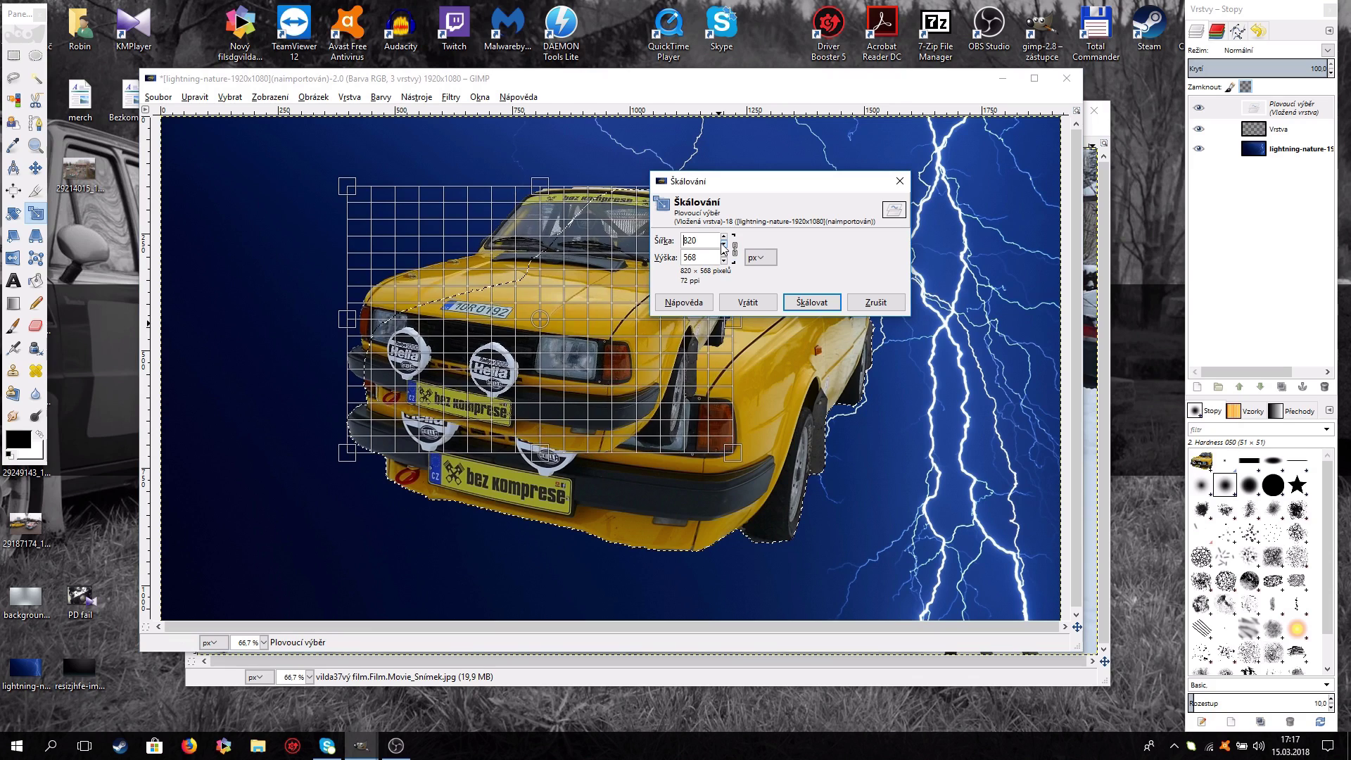
left_click(724, 238)
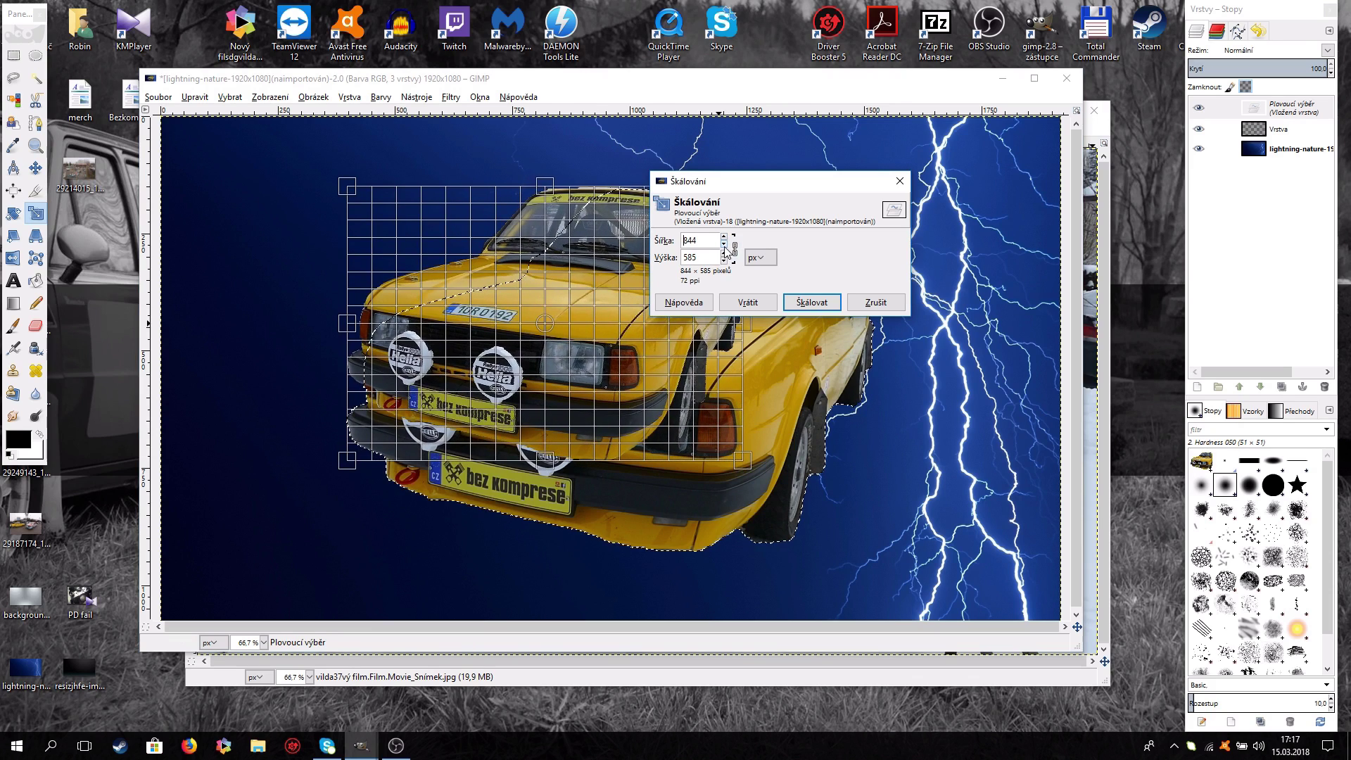
left_click(724, 245)
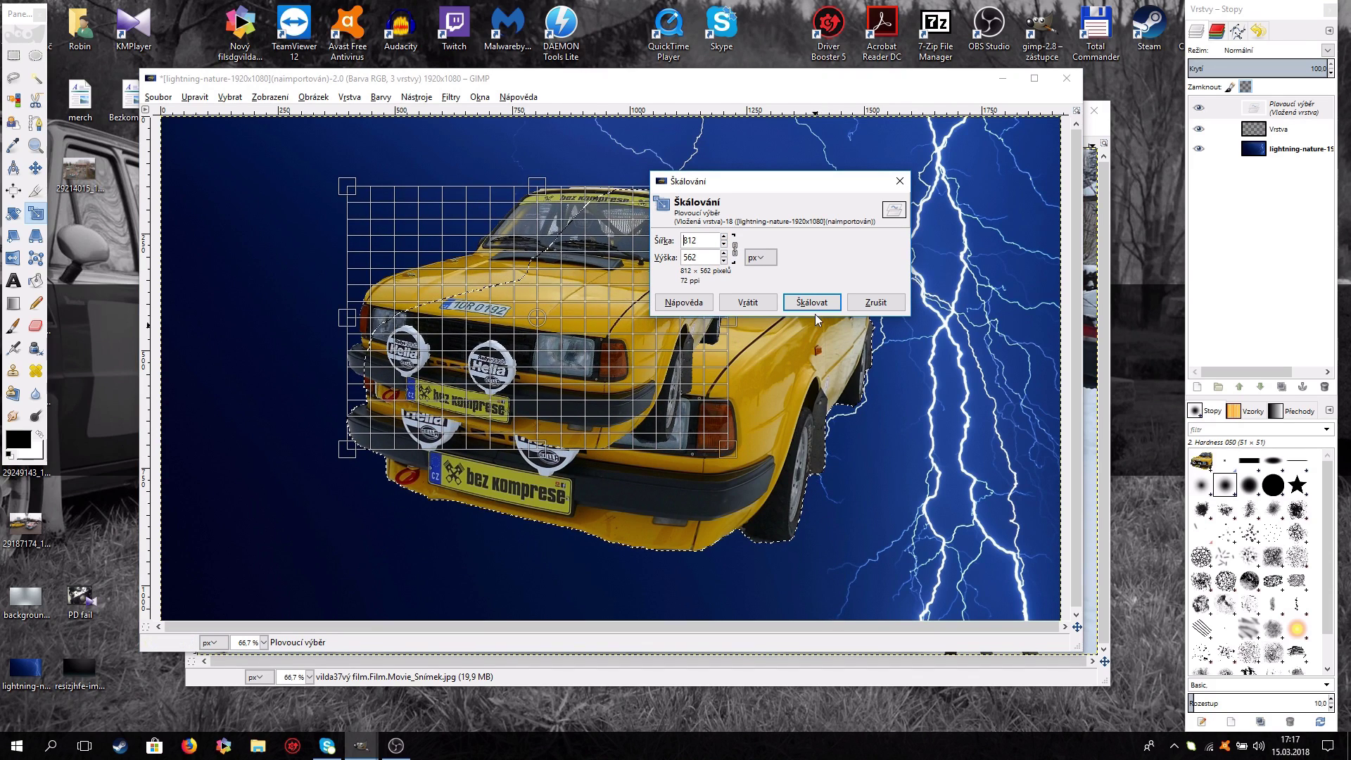
left_click(724, 245)
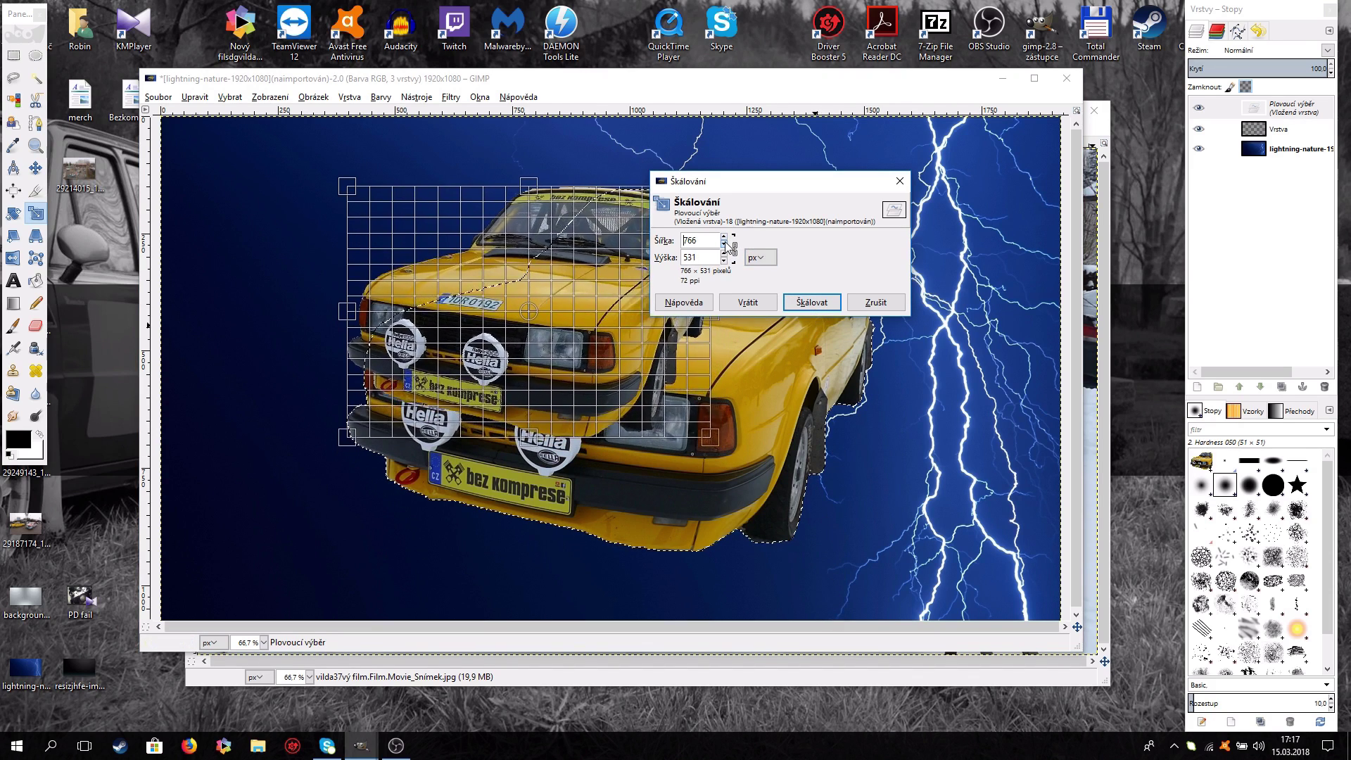
left_click(821, 306)
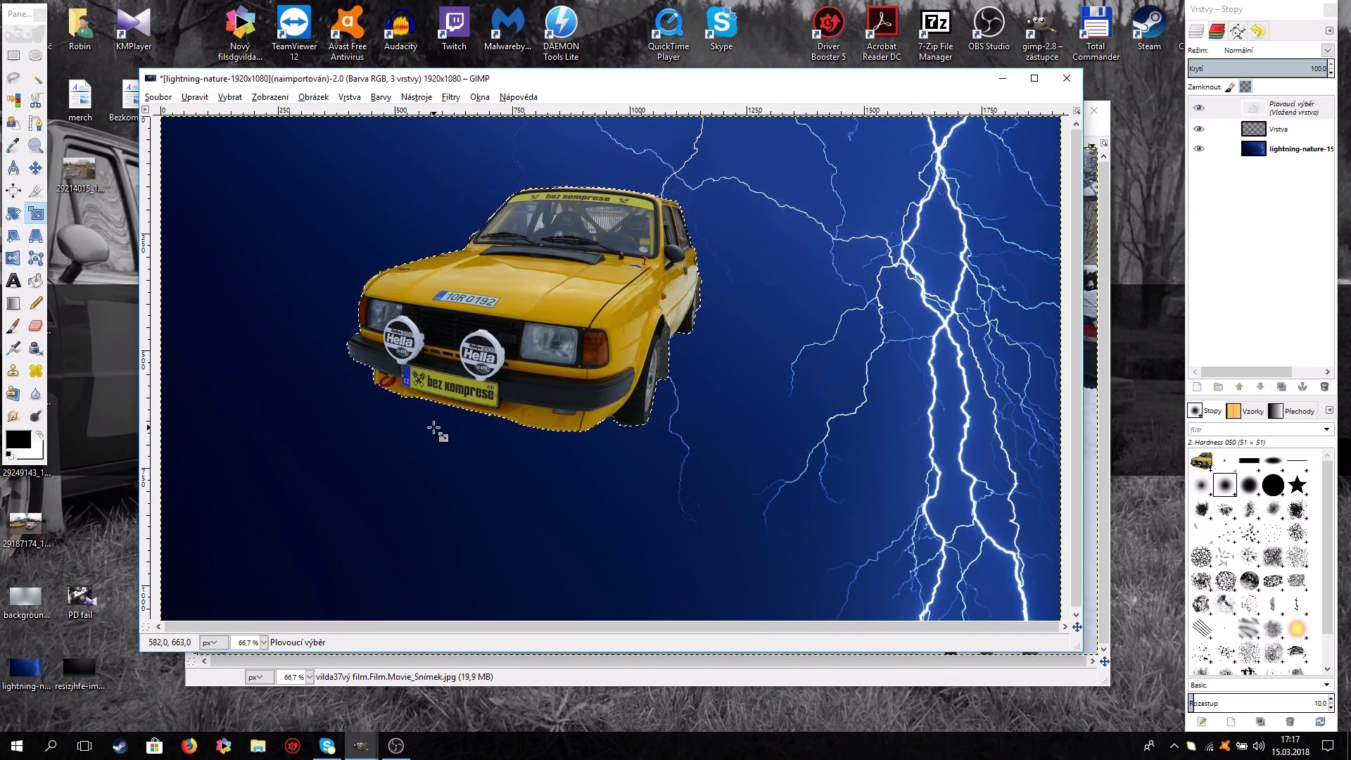
Move the scaled car toward the lower left of the lightning image and flip it horizontally.
left_click(36, 170)
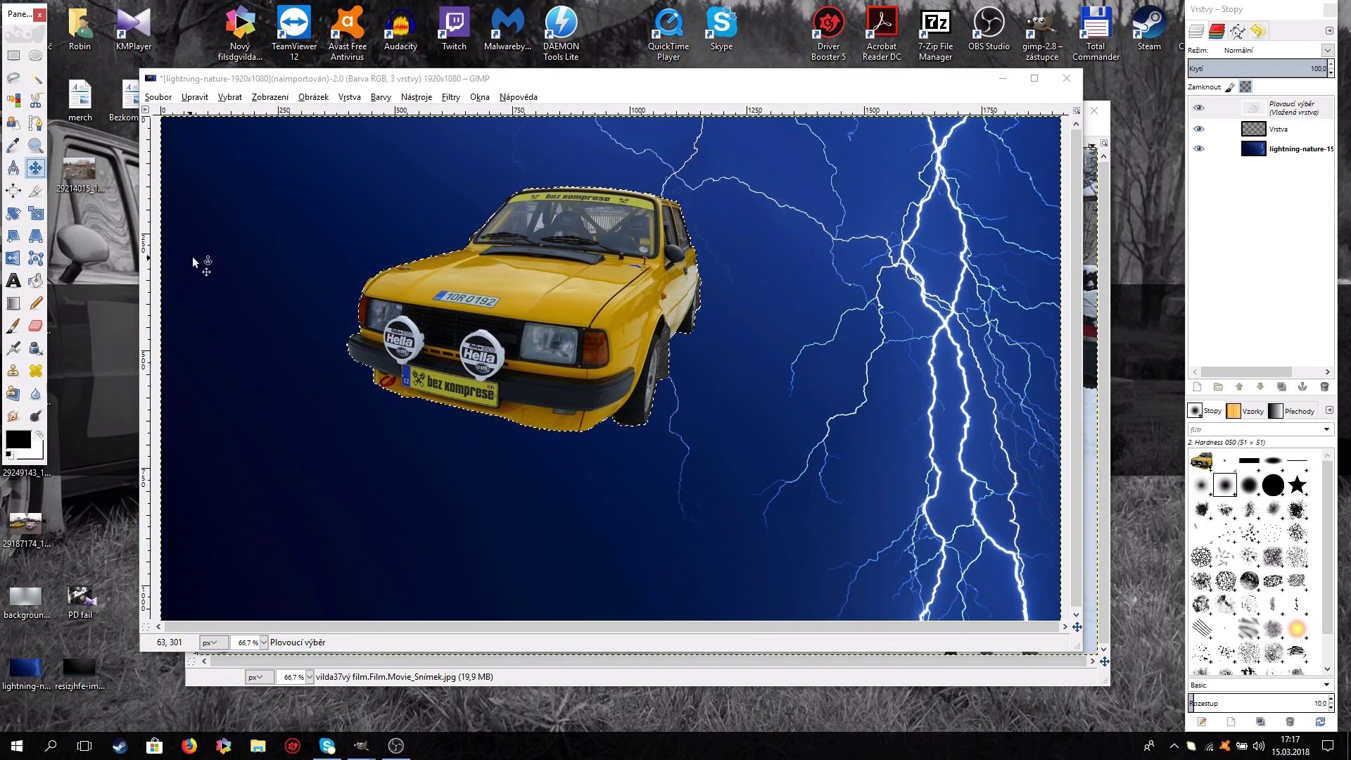
left_click_drag(430, 307, 454, 383)
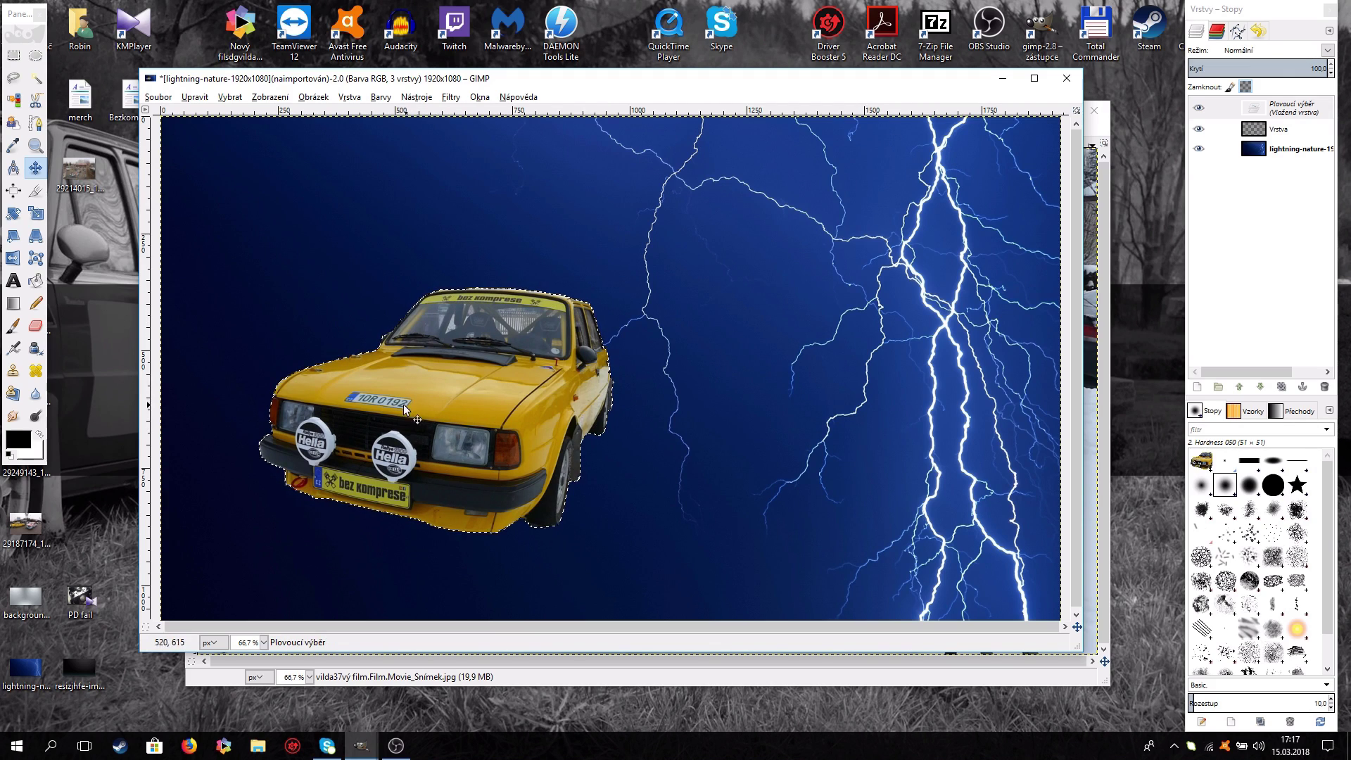
left_click(14, 260)
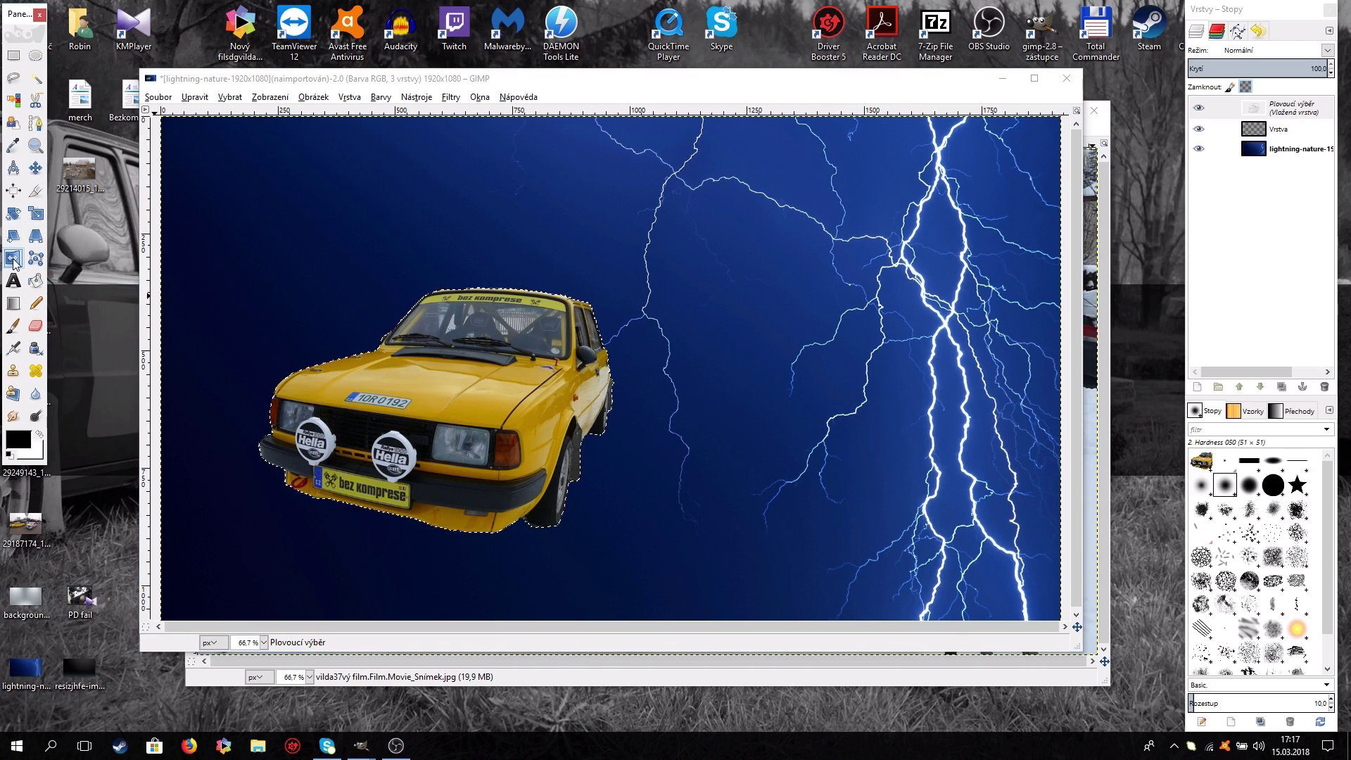
left_click(411, 400)
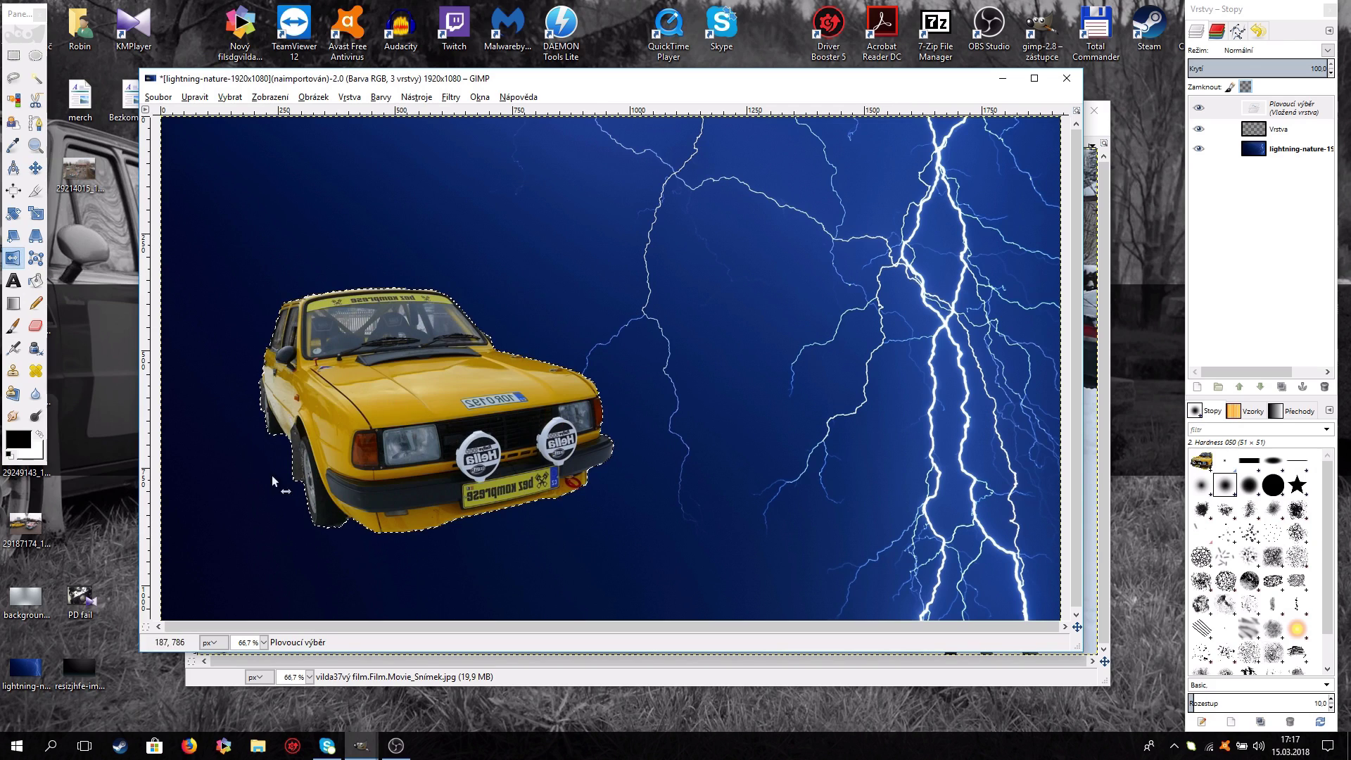
Rotate the flipped car by about -26.02° around its centre so its front points upward.
left_click(13, 213)
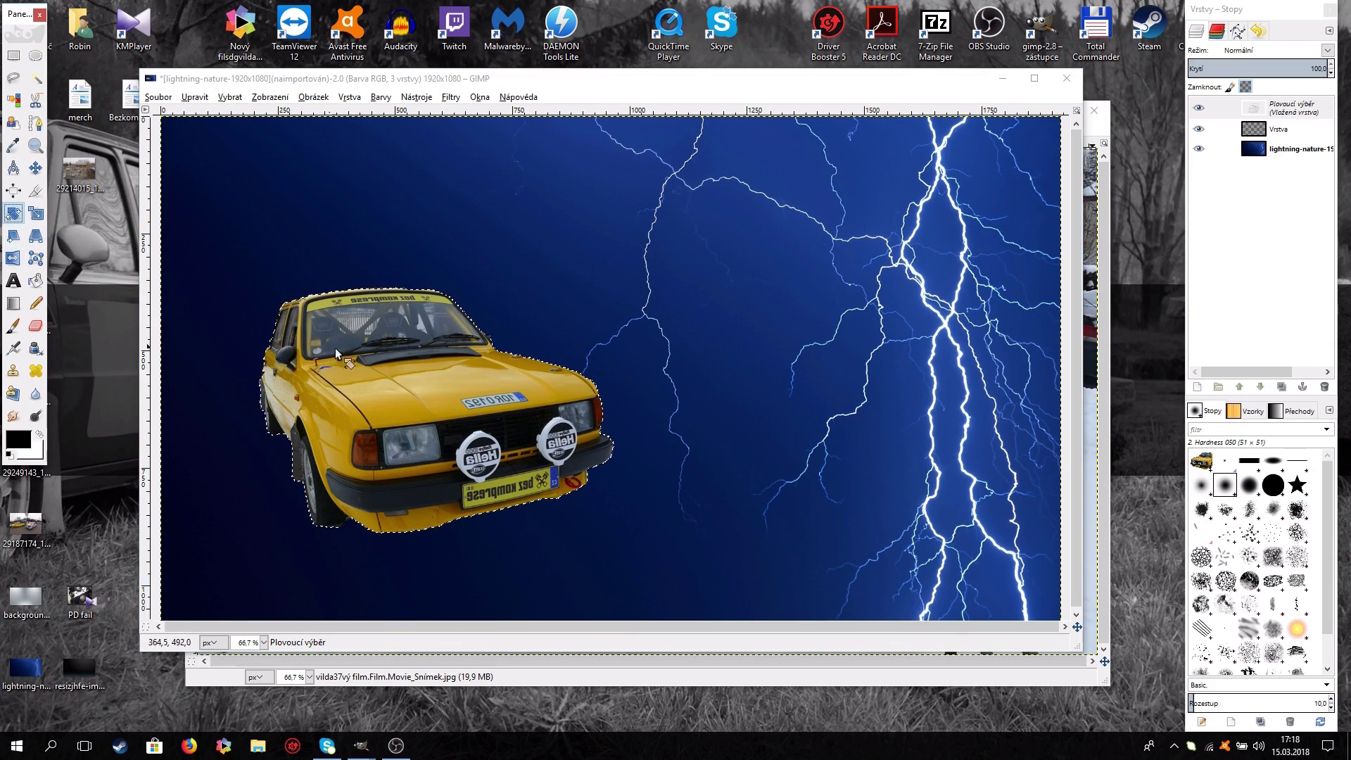
left_click(328, 454)
left_click_drag(337, 506, 290, 406)
left_click(862, 369)
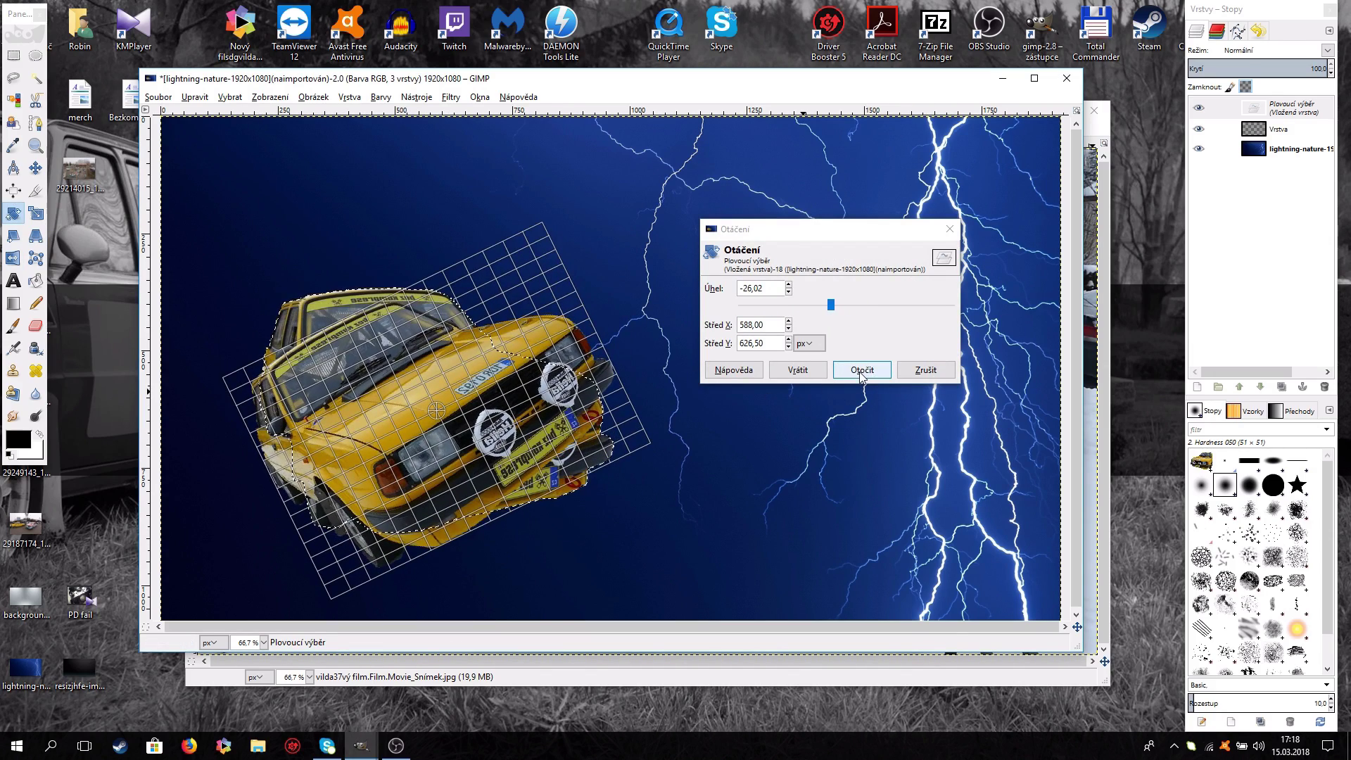
Move the rotated car farther into the lower-left corner of the lightning image.
key("m")
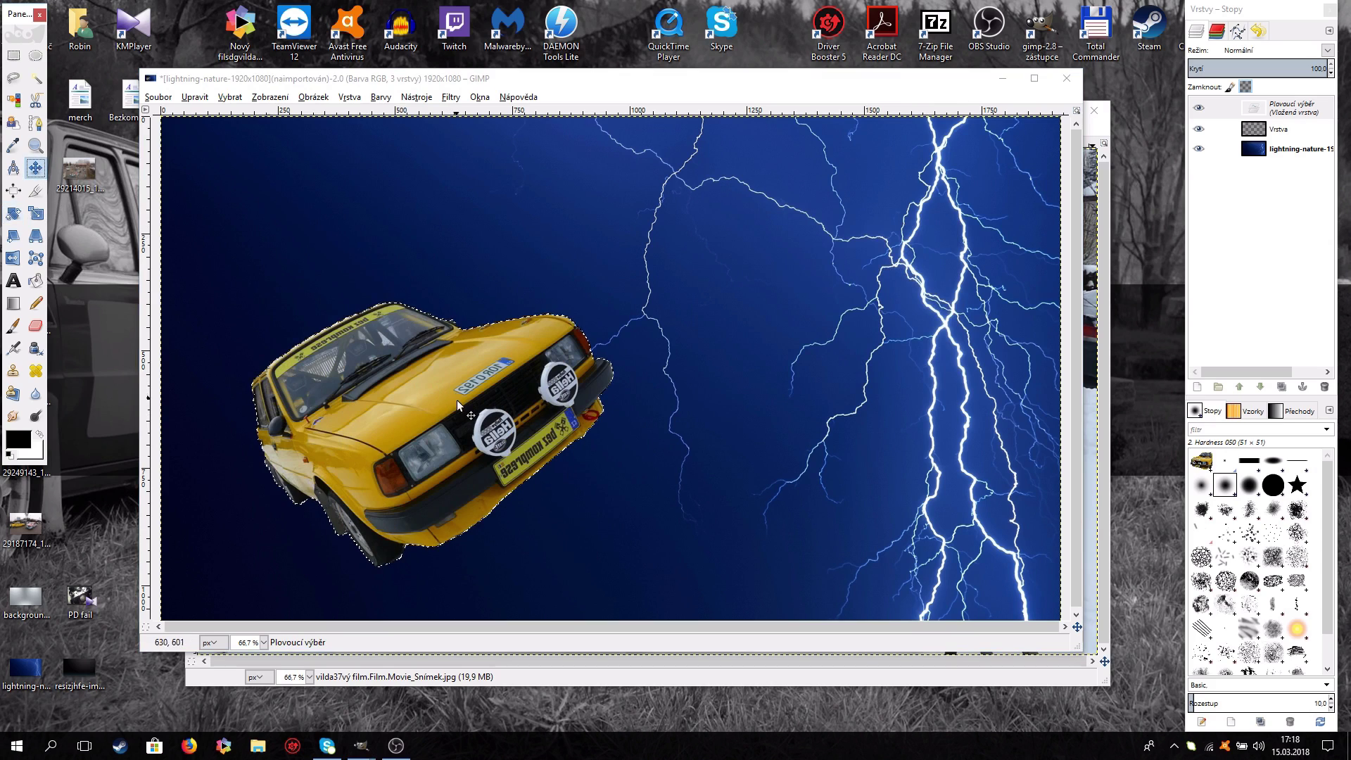
left_click_drag(457, 399, 325, 461)
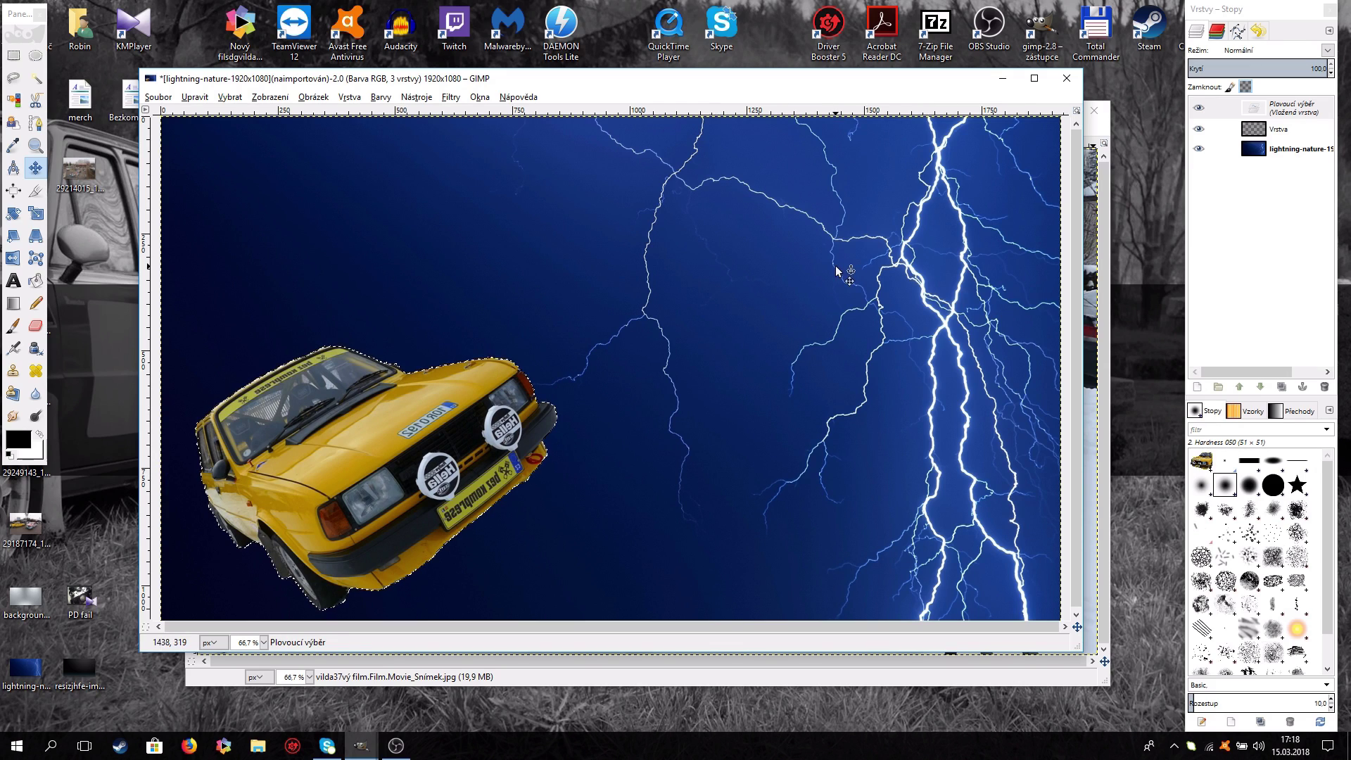
right_click(960, 318)
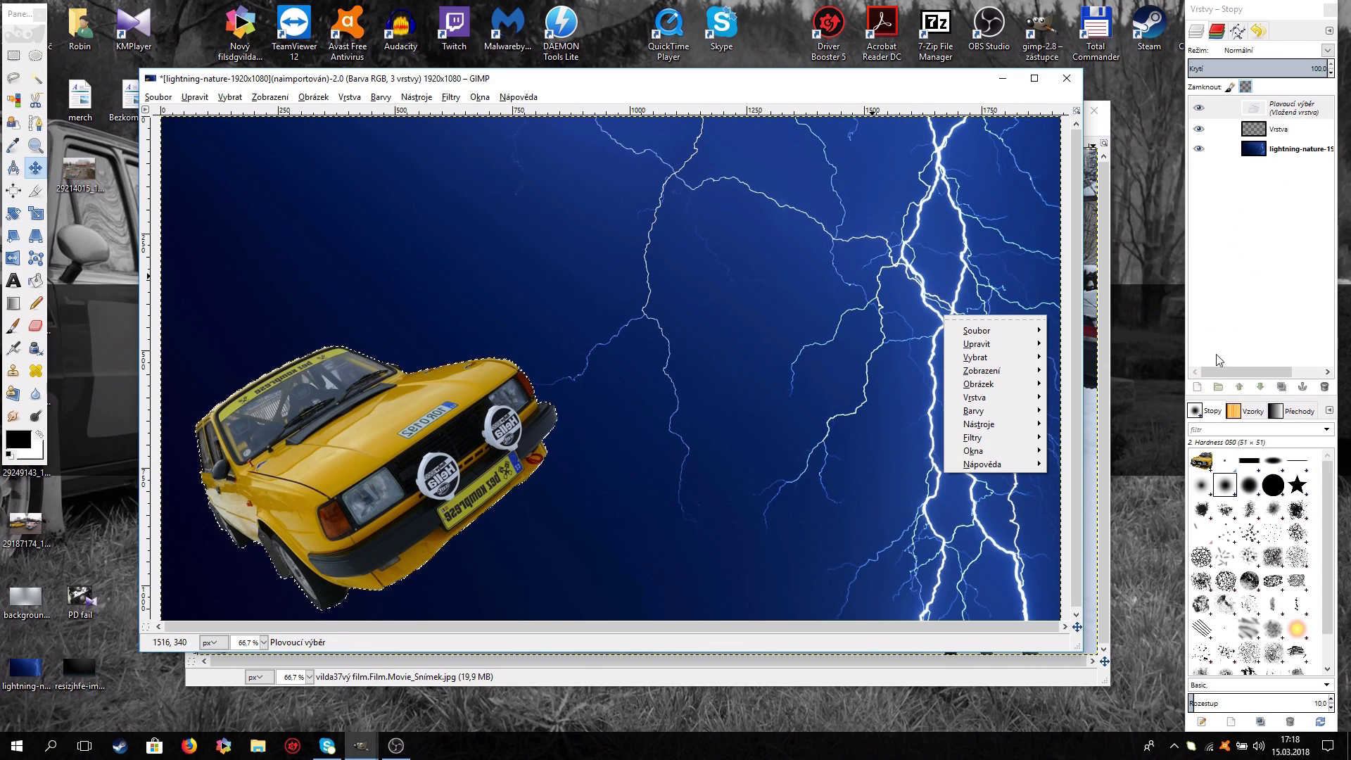
Turn the floating car selection into its own layer and place it between the empty layer and the lightning background.
left_click(1198, 386)
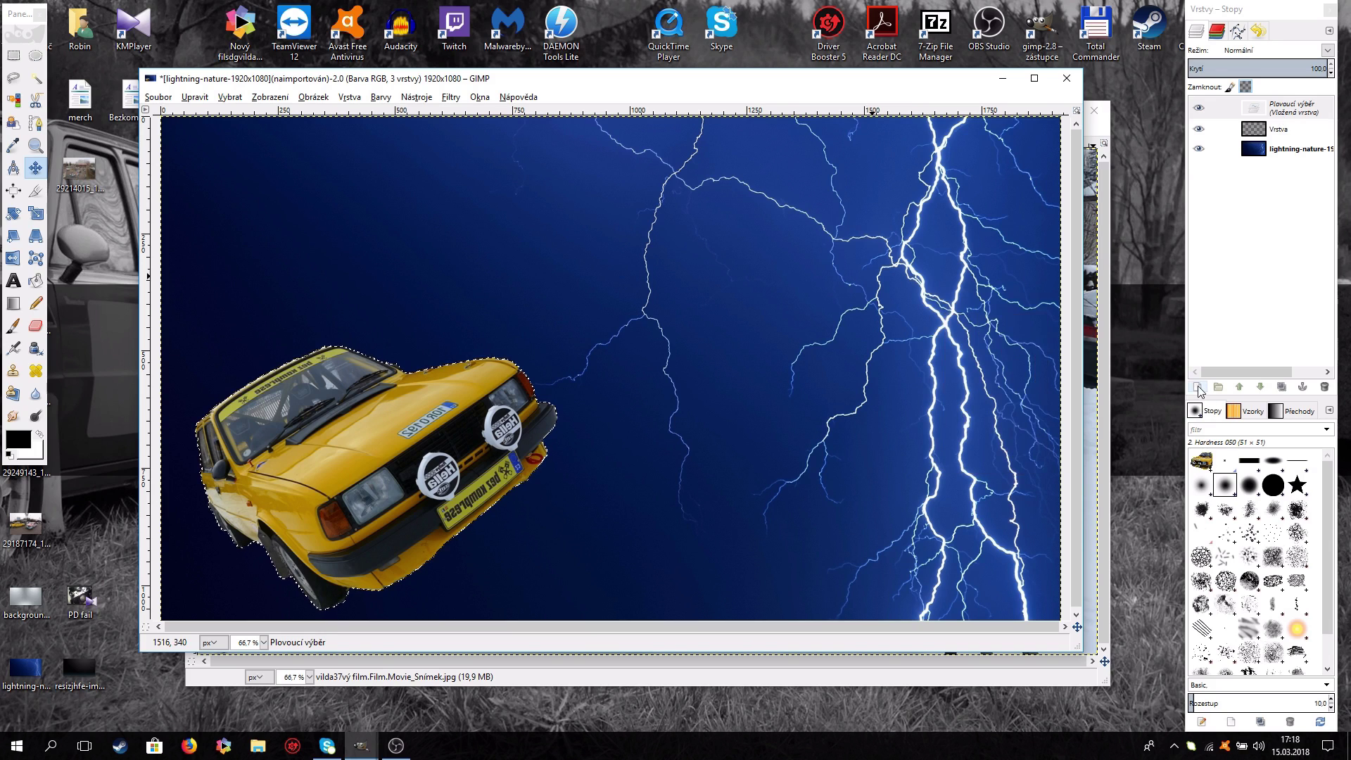
left_click(1198, 387)
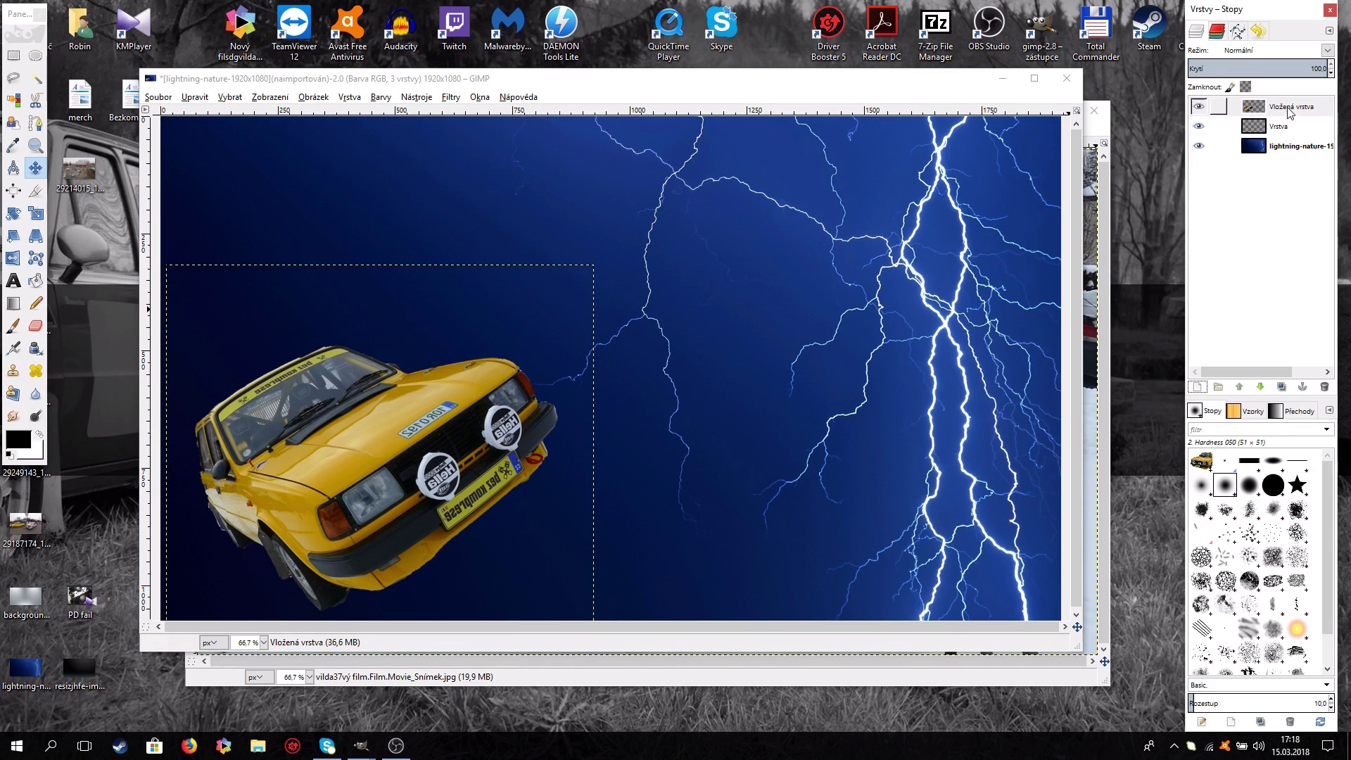
left_click_drag(1289, 112, 1285, 132)
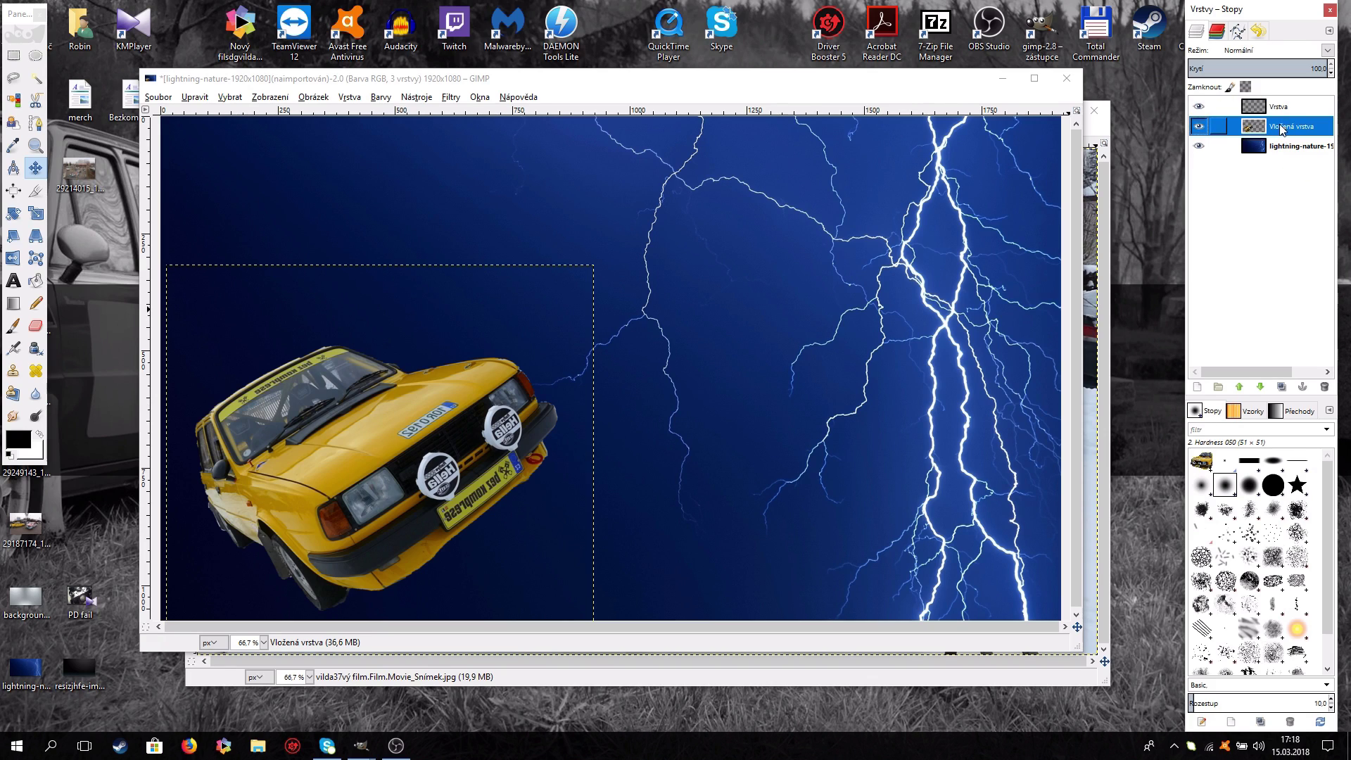
left_click_drag(1277, 129, 1276, 163)
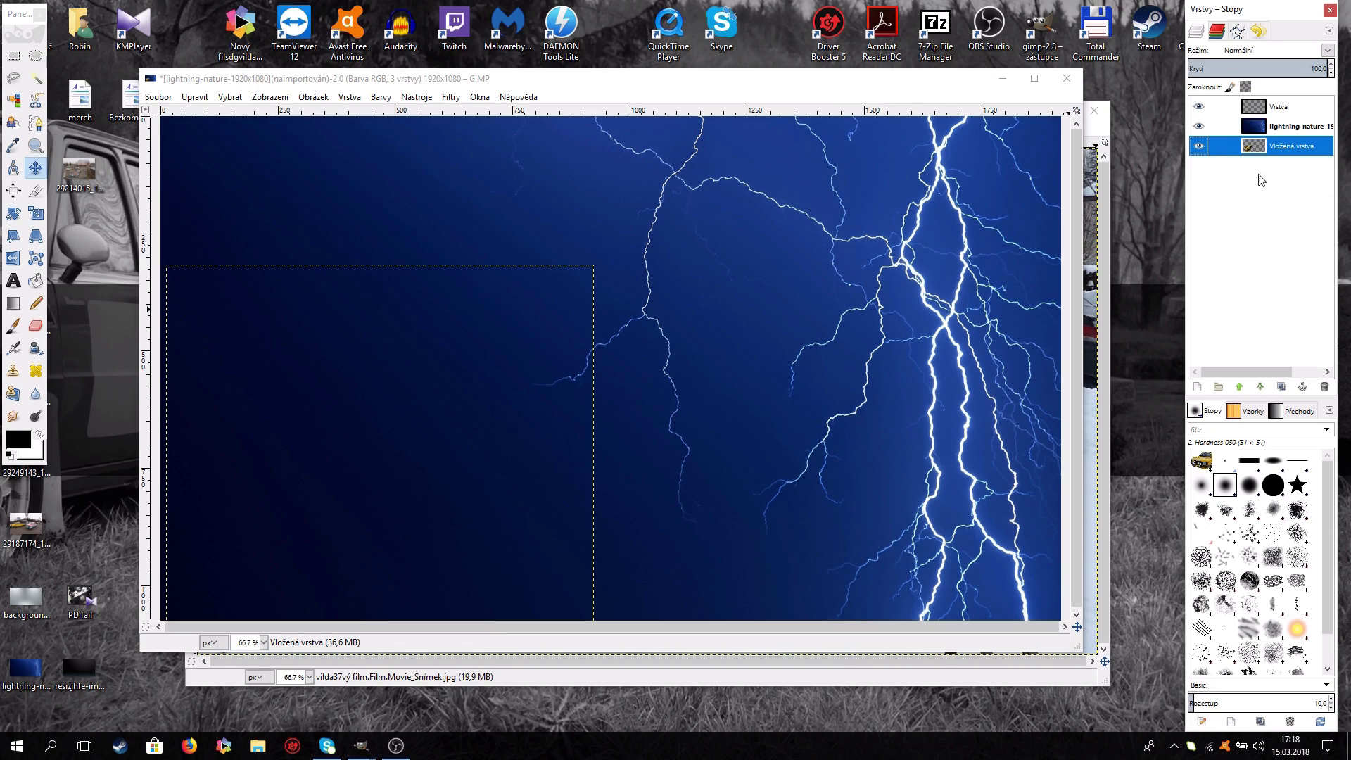
left_click_drag(1281, 150, 1279, 129)
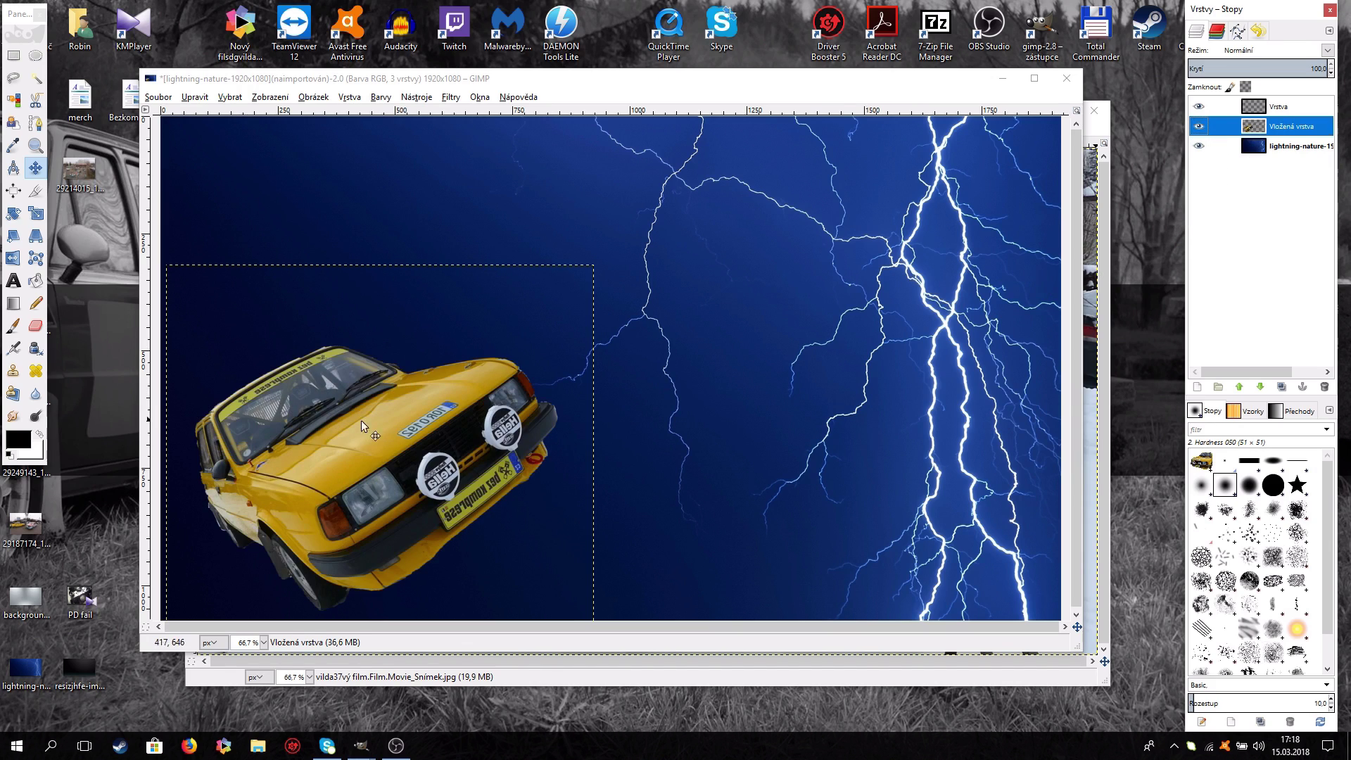
left_click(1301, 147)
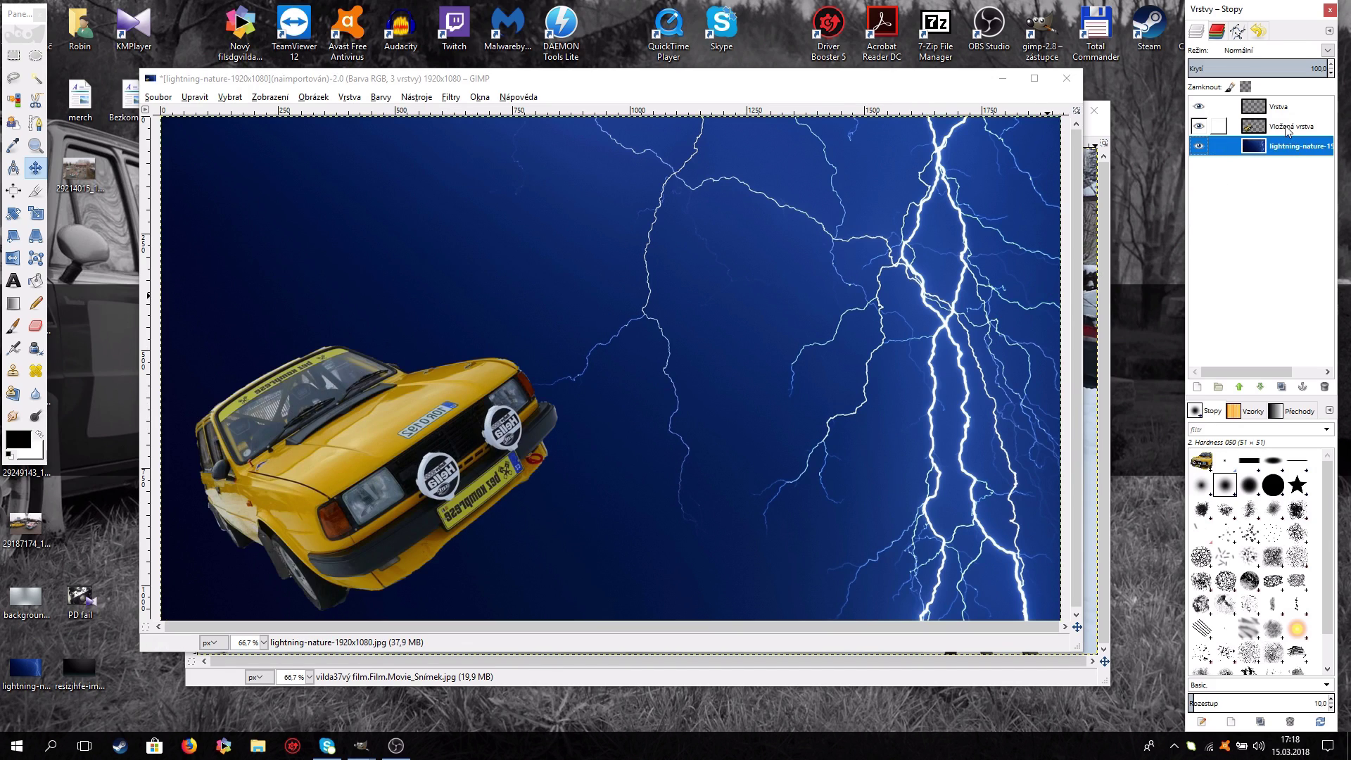
left_click(1284, 131)
left_click(1294, 146)
left_click(1284, 131)
left_click(1285, 146)
left_click(1285, 131)
left_click(1285, 148)
left_click(1280, 130)
left_click(1284, 146)
left_click(1284, 131)
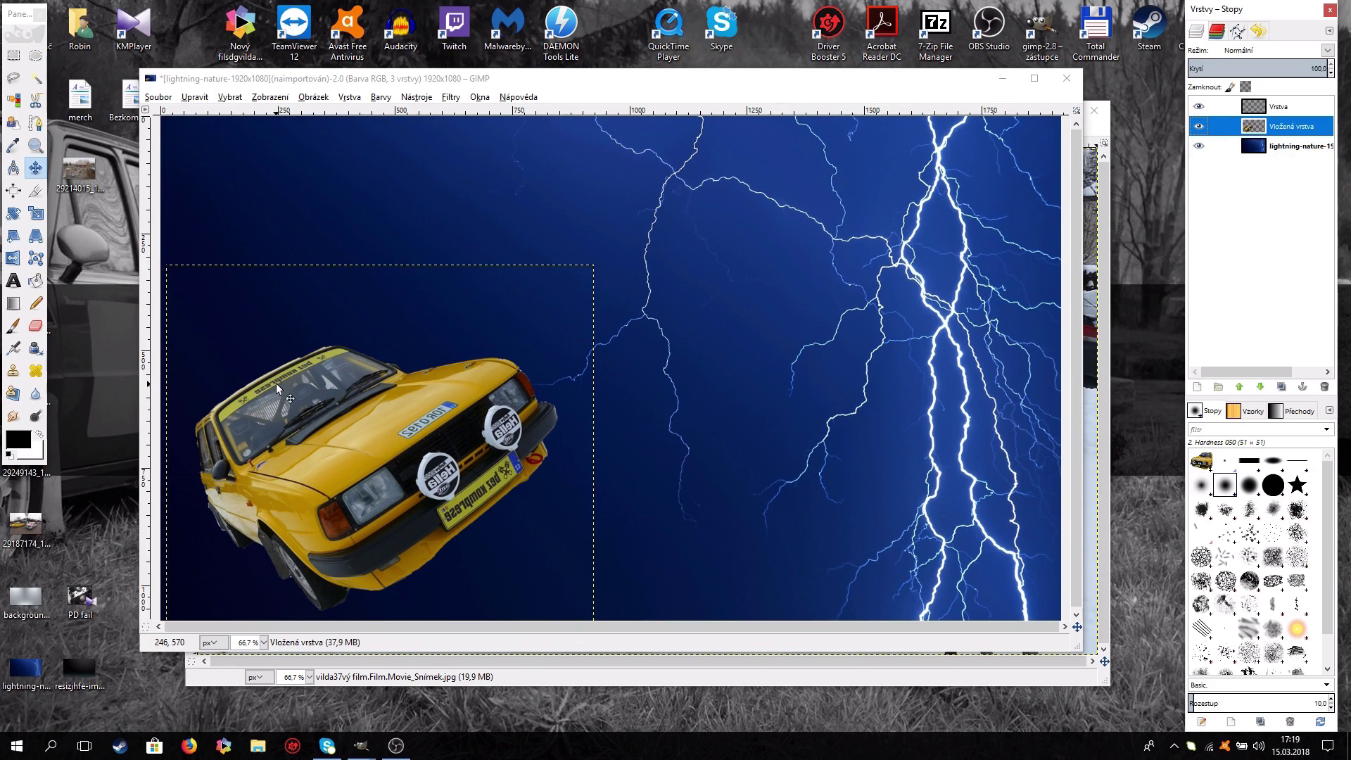
Soften the jagged outer edge of the car's front bumper on the car layer with the Smudge tool.
key("plus")
key("plus")
left_click_drag(691, 628, 316, 630)
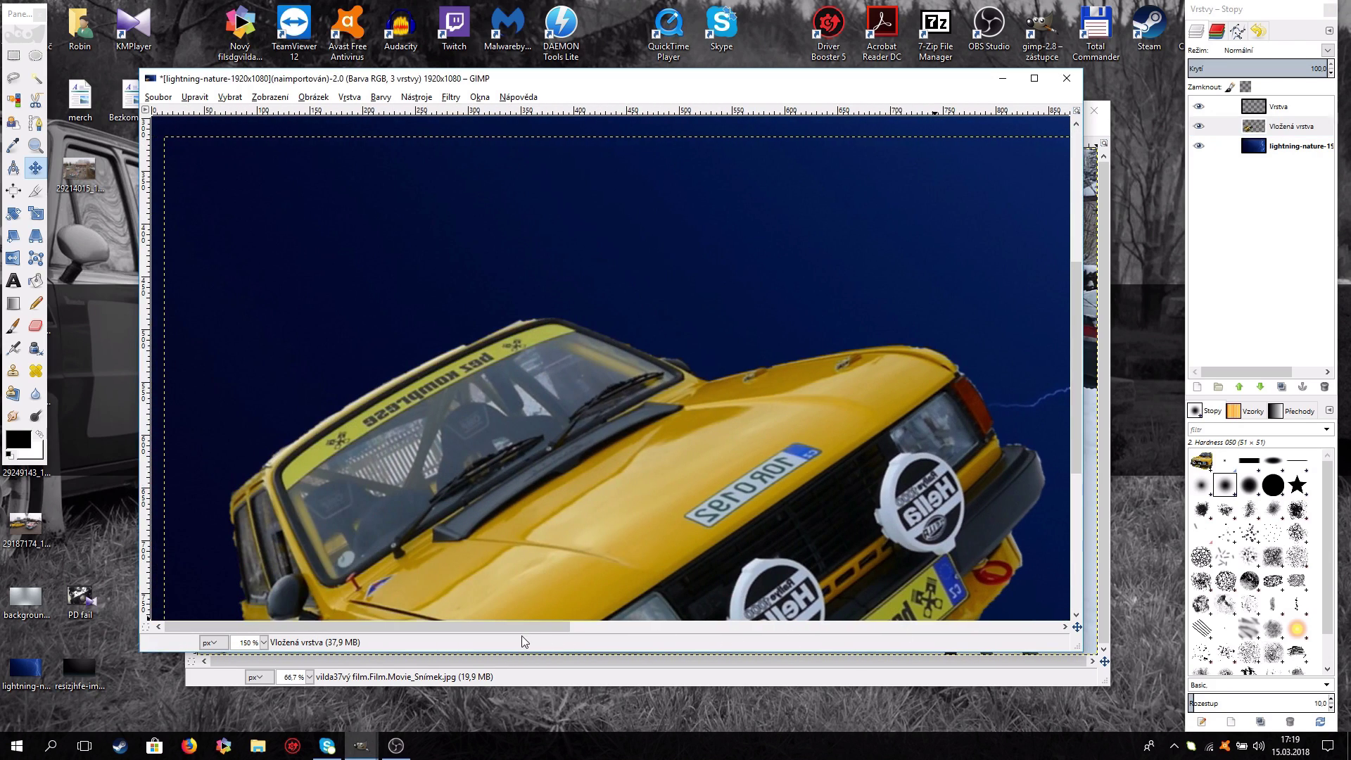
left_click_drag(522, 642, 627, 633)
left_click_drag(1071, 368, 1052, 449)
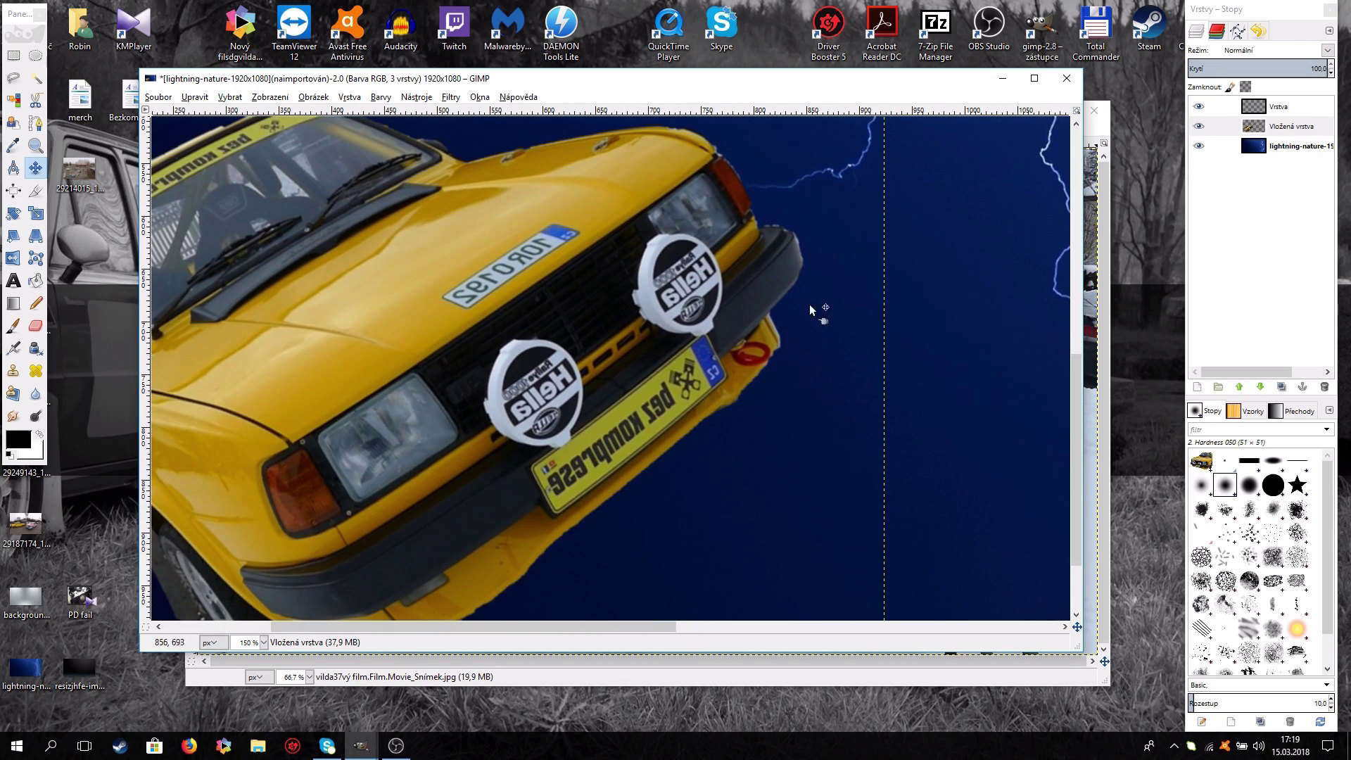
scroll(995, 368, "up", 2, "ctrl")
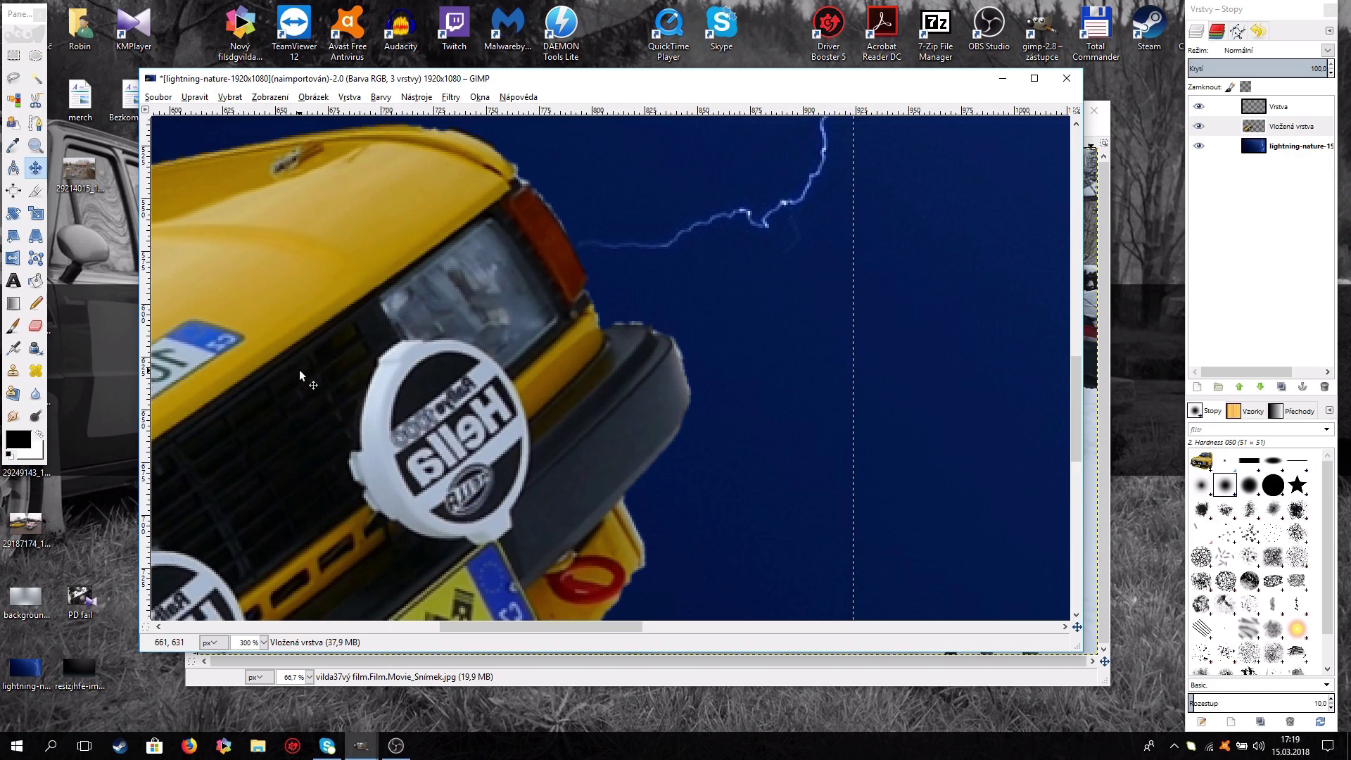
left_click(14, 418)
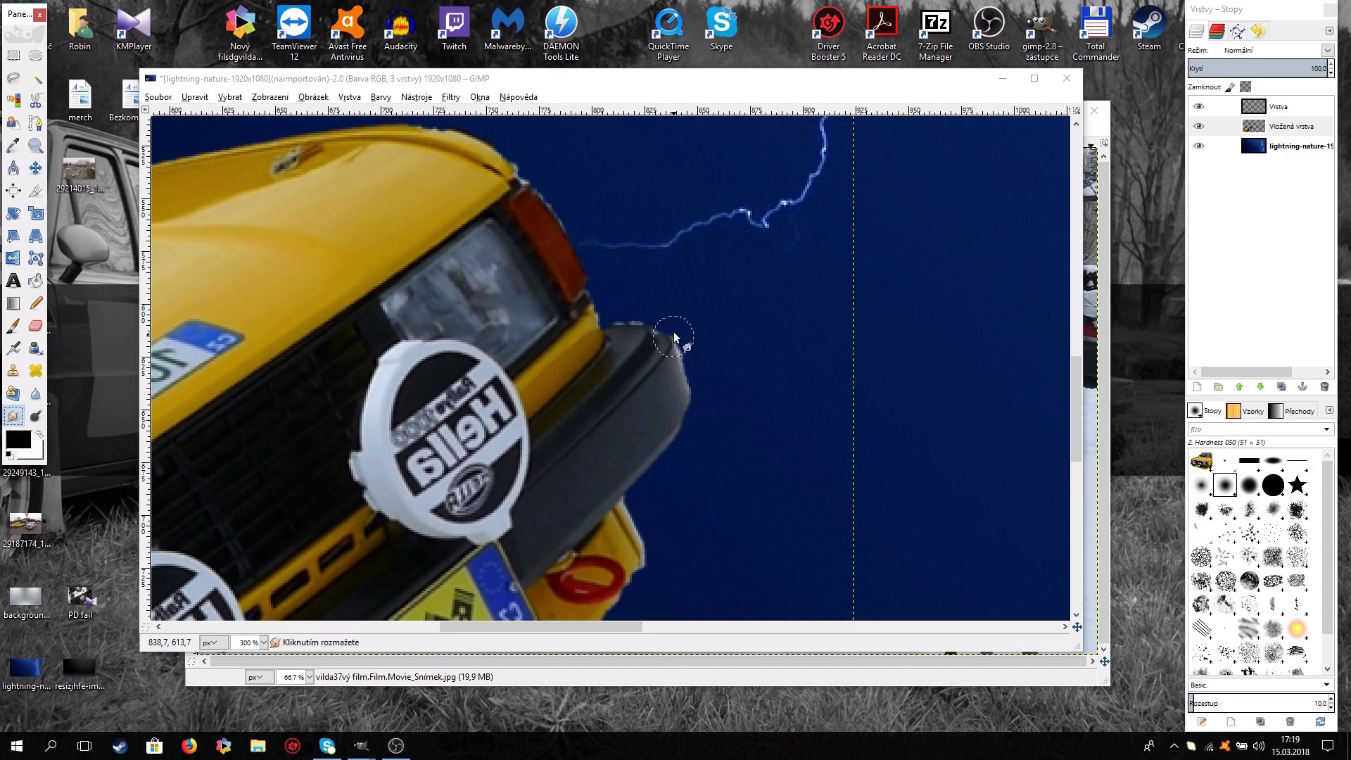
left_click(657, 338)
left_click_drag(657, 338, 689, 399)
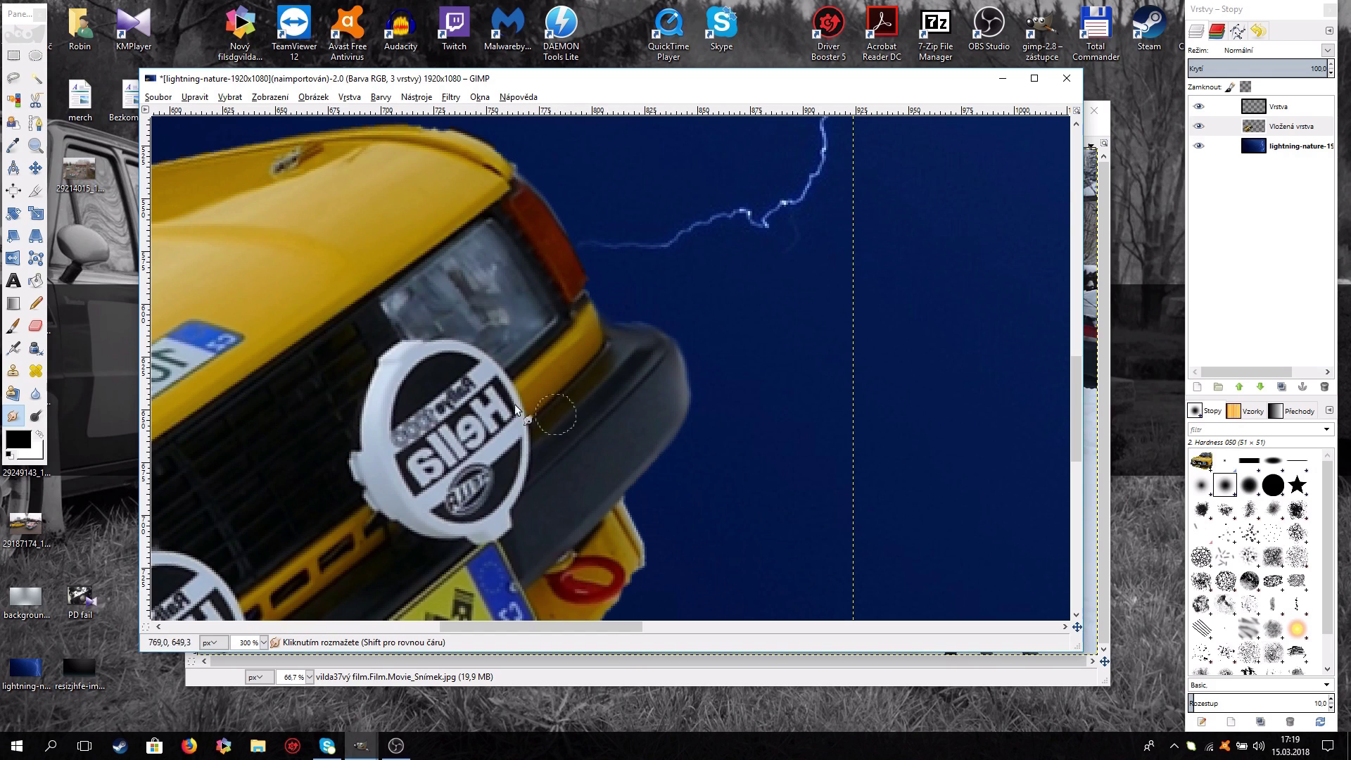
Set the Smudge tool's brush size to 134, keeping the 2. Hardness 050 brush.
double_click(14, 416)
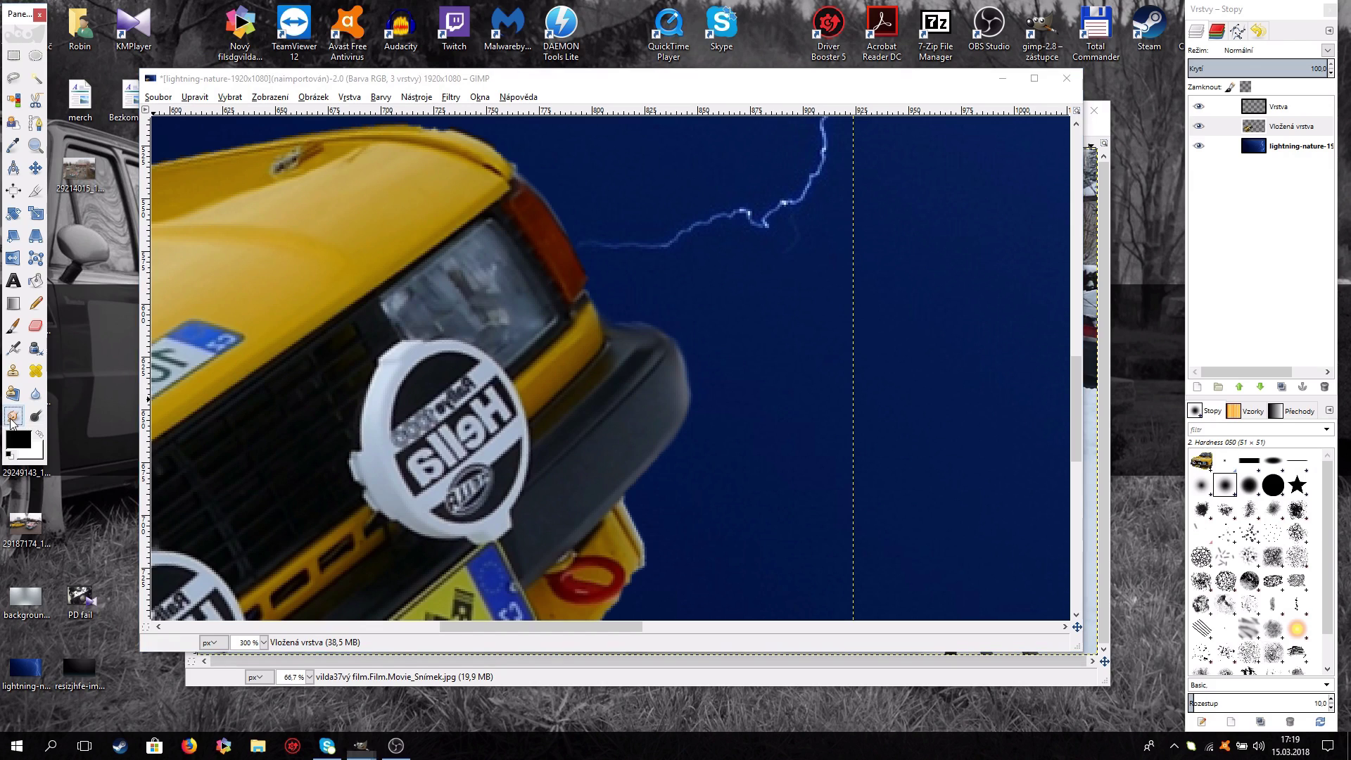
left_click_drag(121, 337, 140, 485)
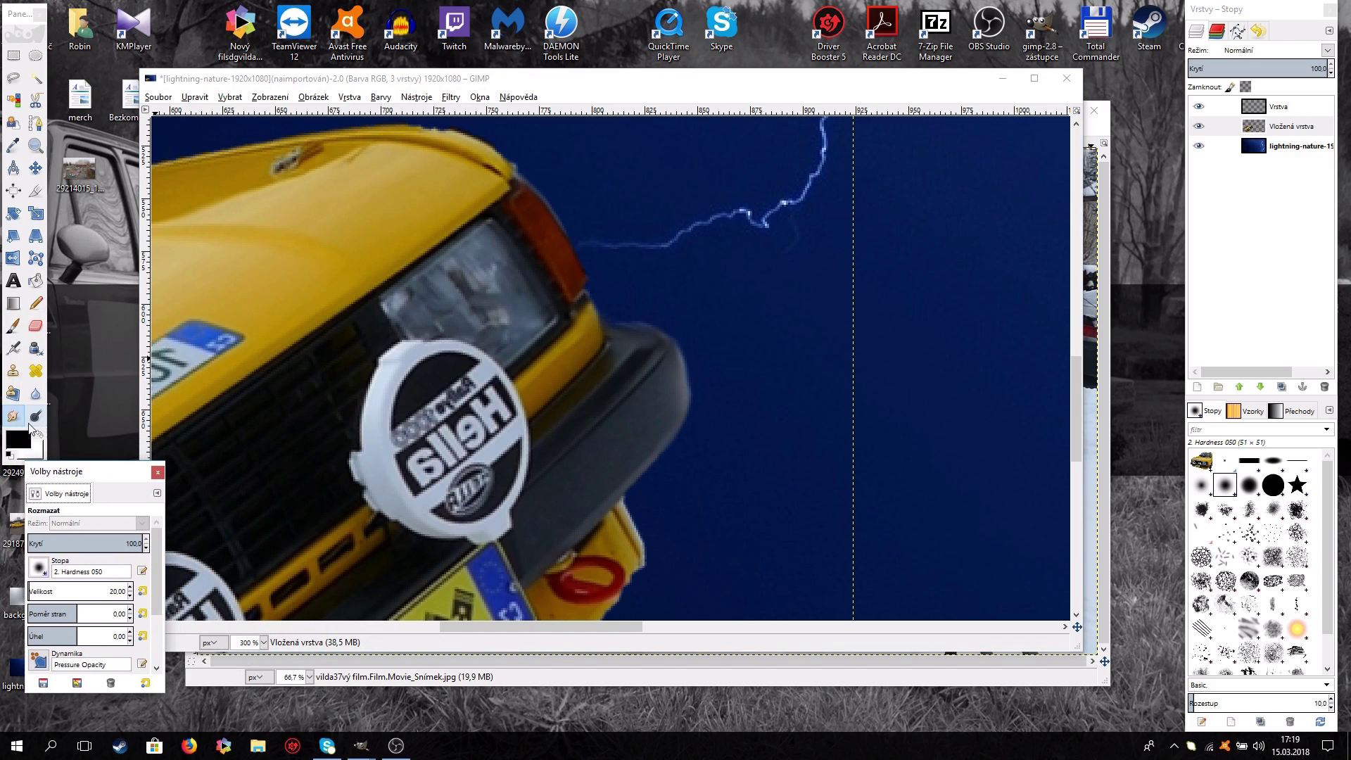
left_click(130, 588)
left_click_drag(129, 588, 130, 589)
left_click(38, 567)
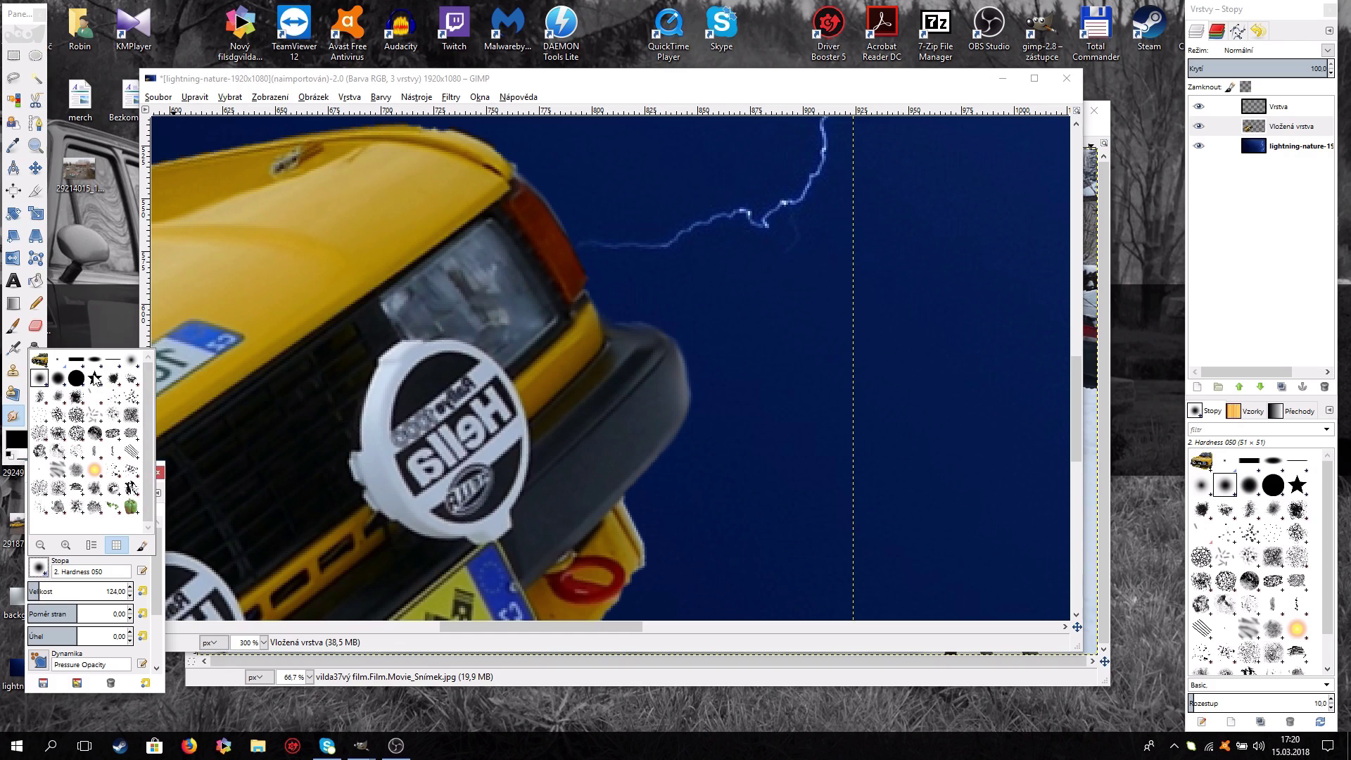
left_click(43, 576)
scroll(164, 580, "down", 3)
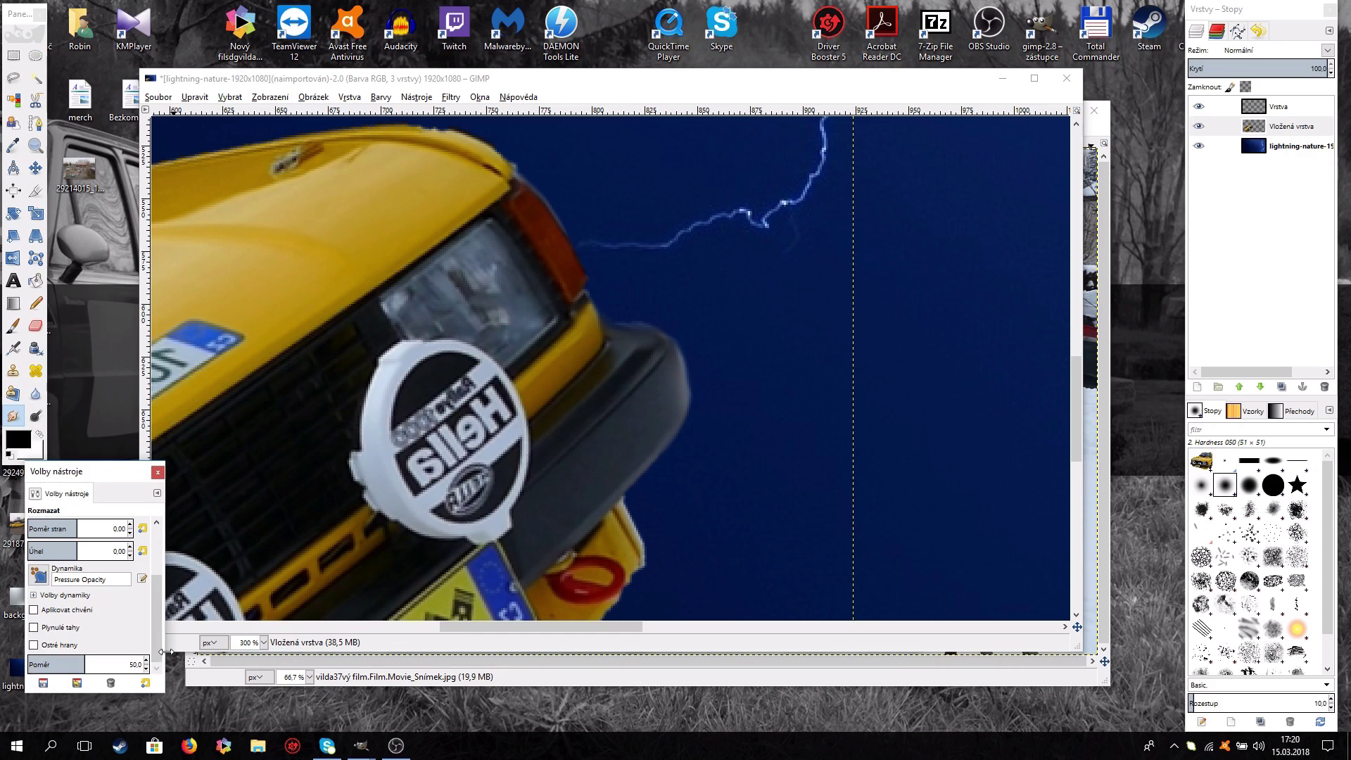
left_click(156, 473)
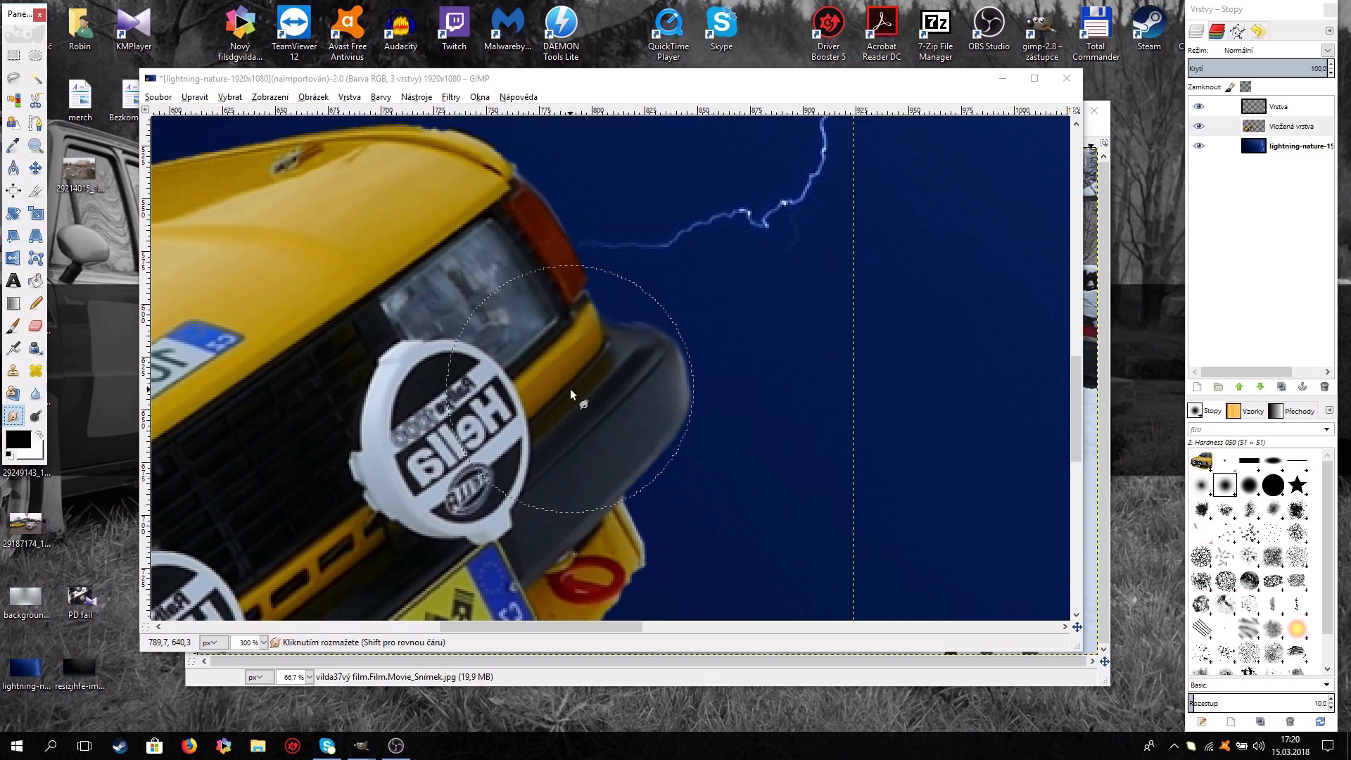
Try to colour the car's yellow hood black by repeatedly applying Bucket Fill with the foreground colour.
scroll(571, 394, "down", 4)
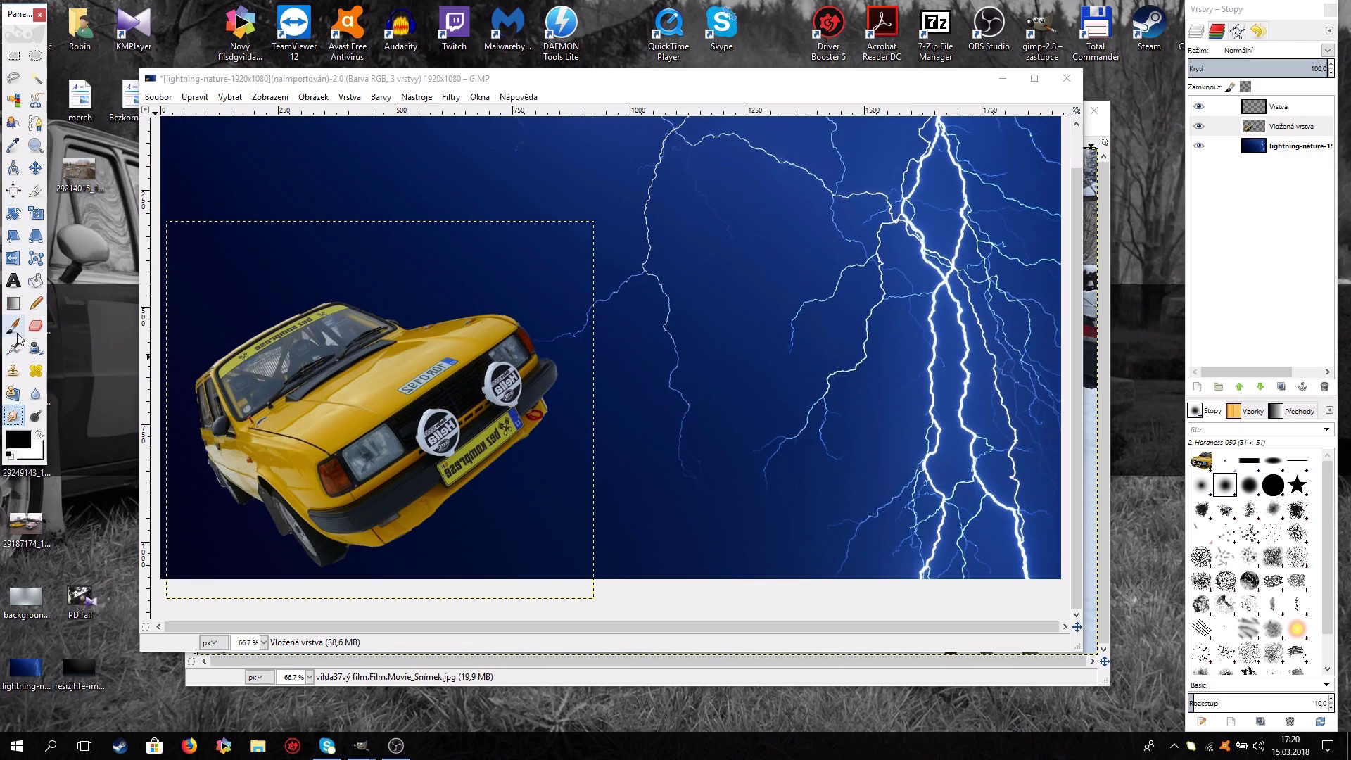
left_click(37, 283)
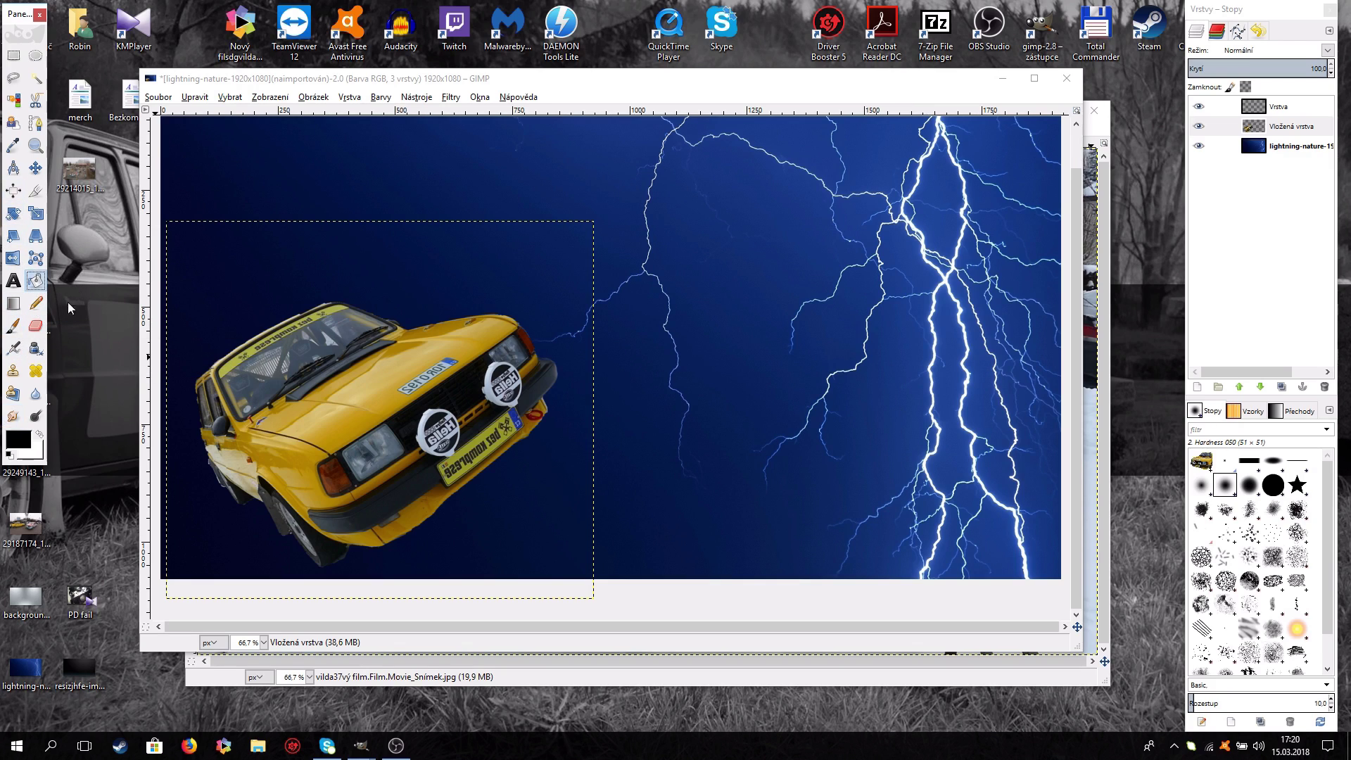
left_click(38, 283)
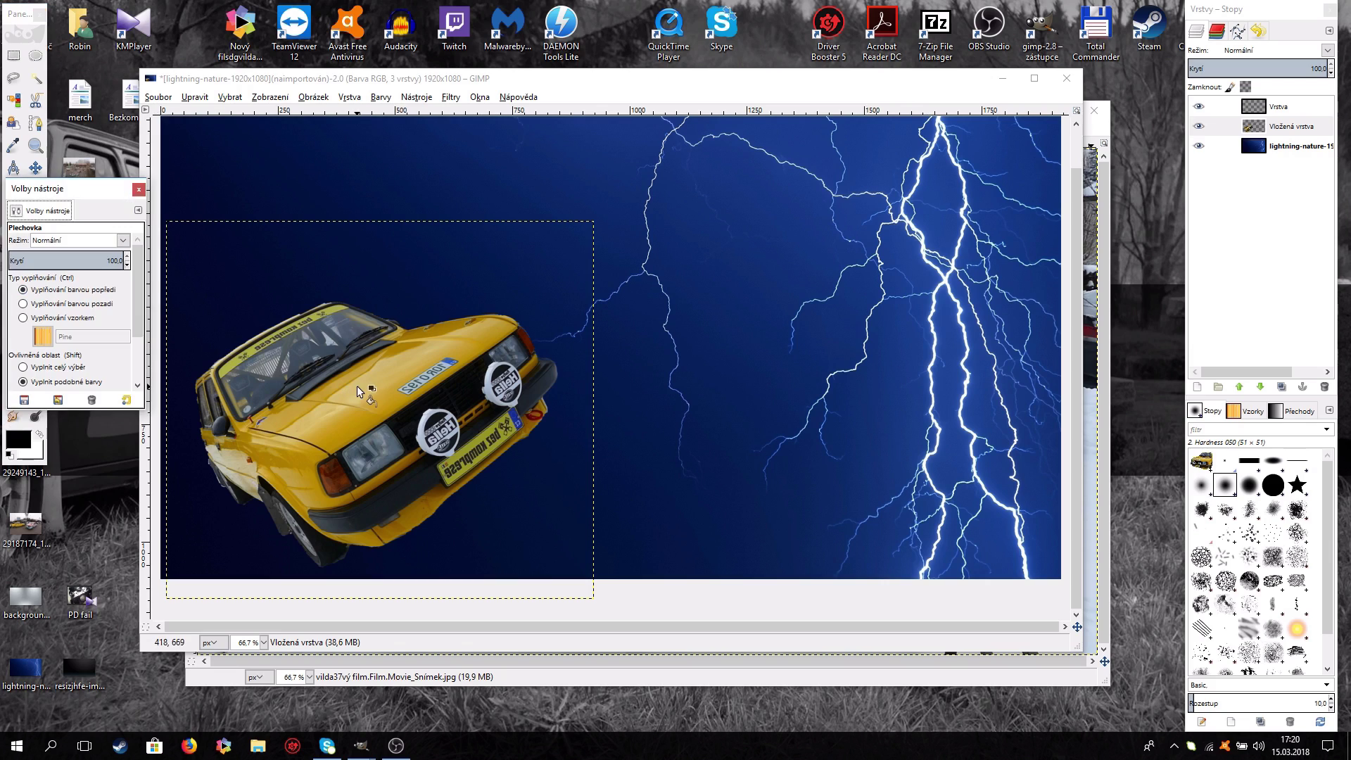
left_click(339, 432)
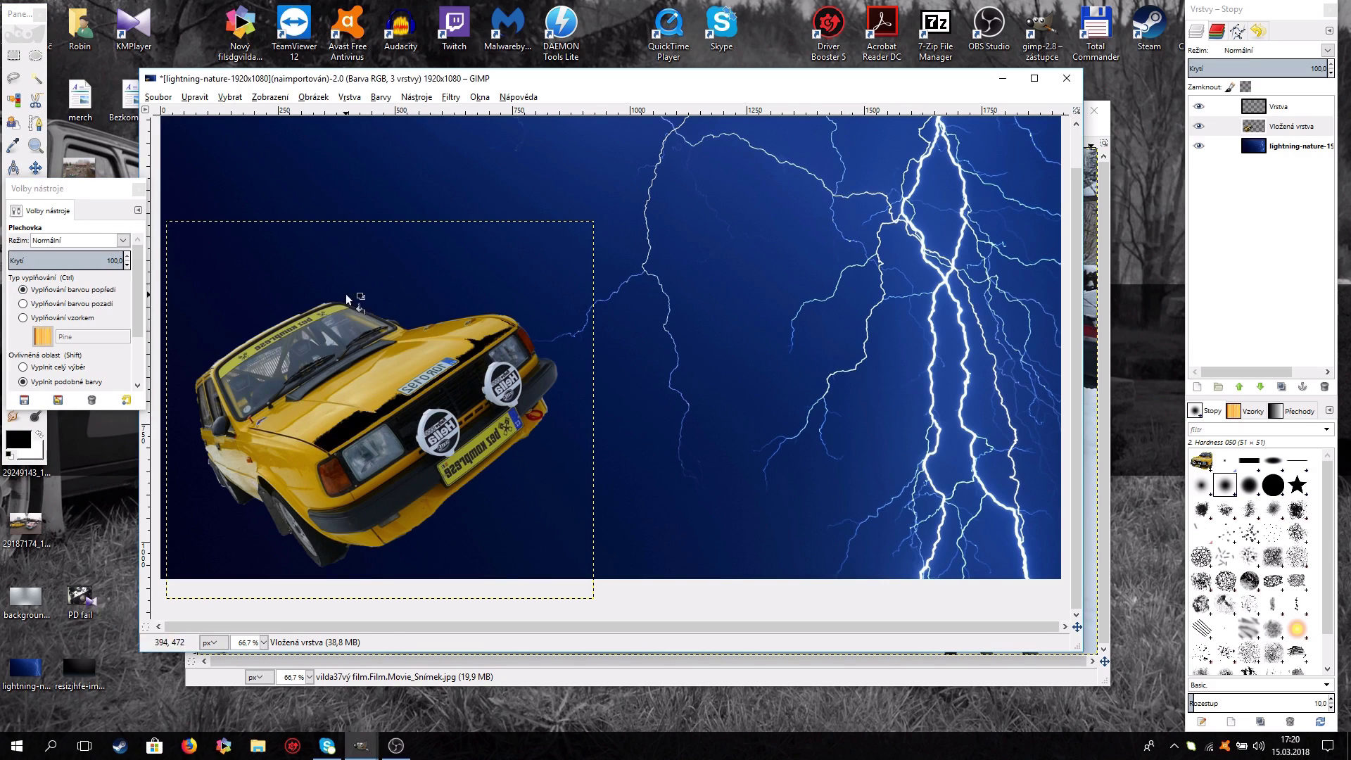
left_click(340, 422)
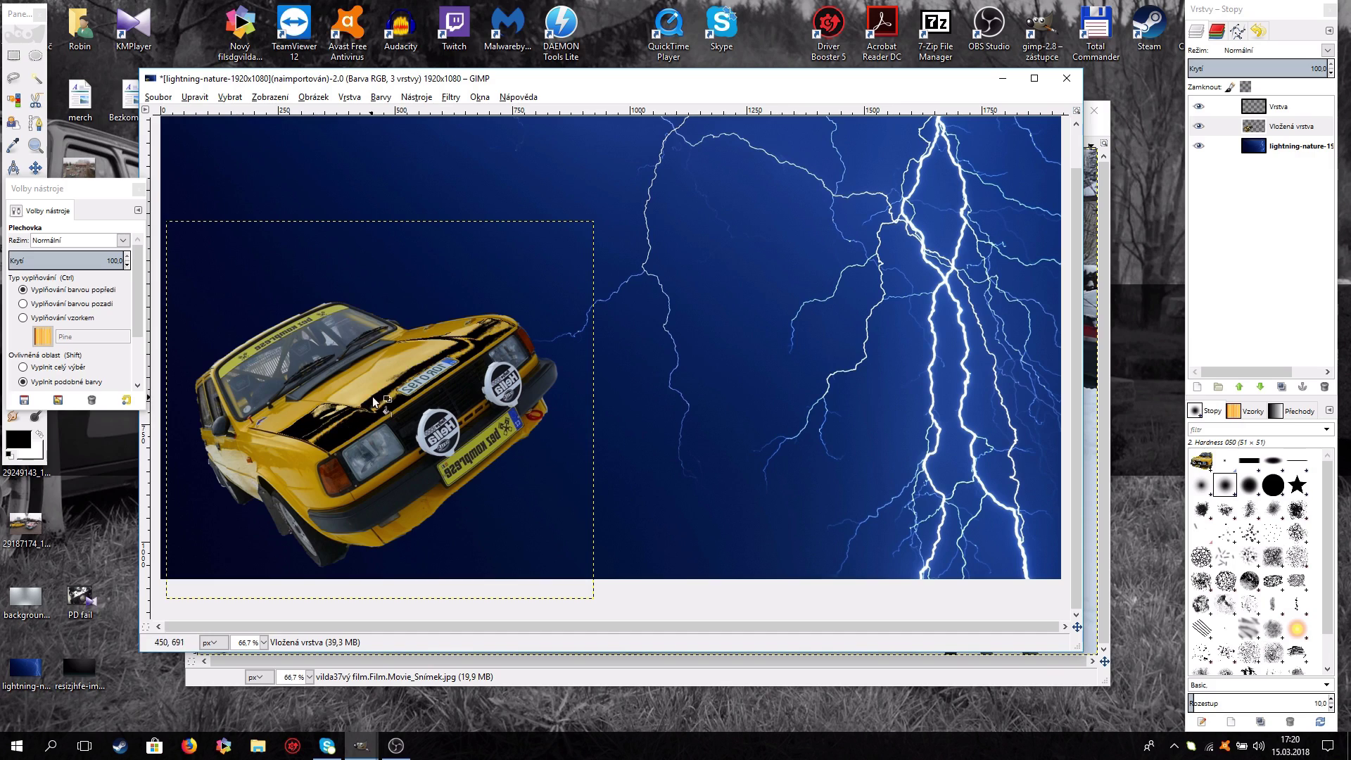
left_click(376, 395)
left_click(342, 398)
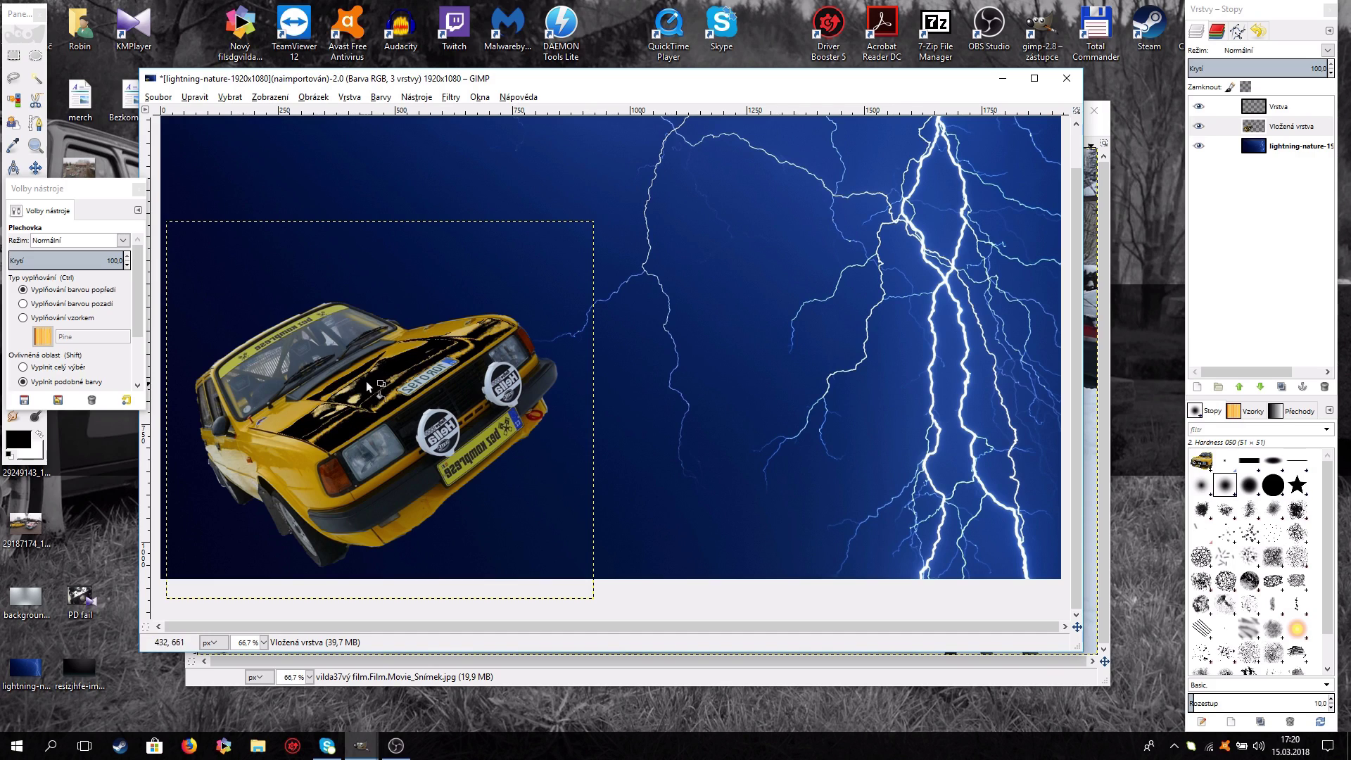
left_click(414, 363)
left_click(271, 408)
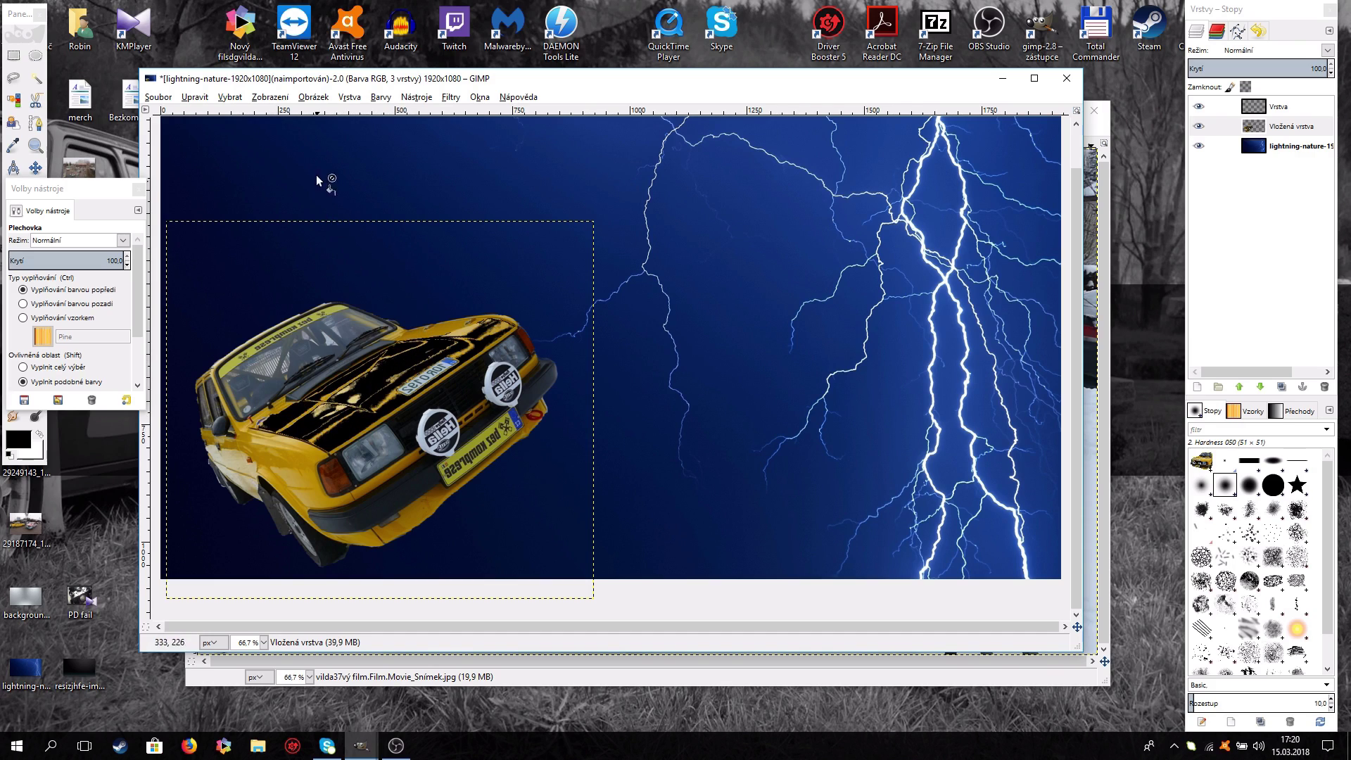
left_click(137, 189)
Undo all the black bucket fills on the car's hood.
left_click(194, 97)
left_click(245, 123)
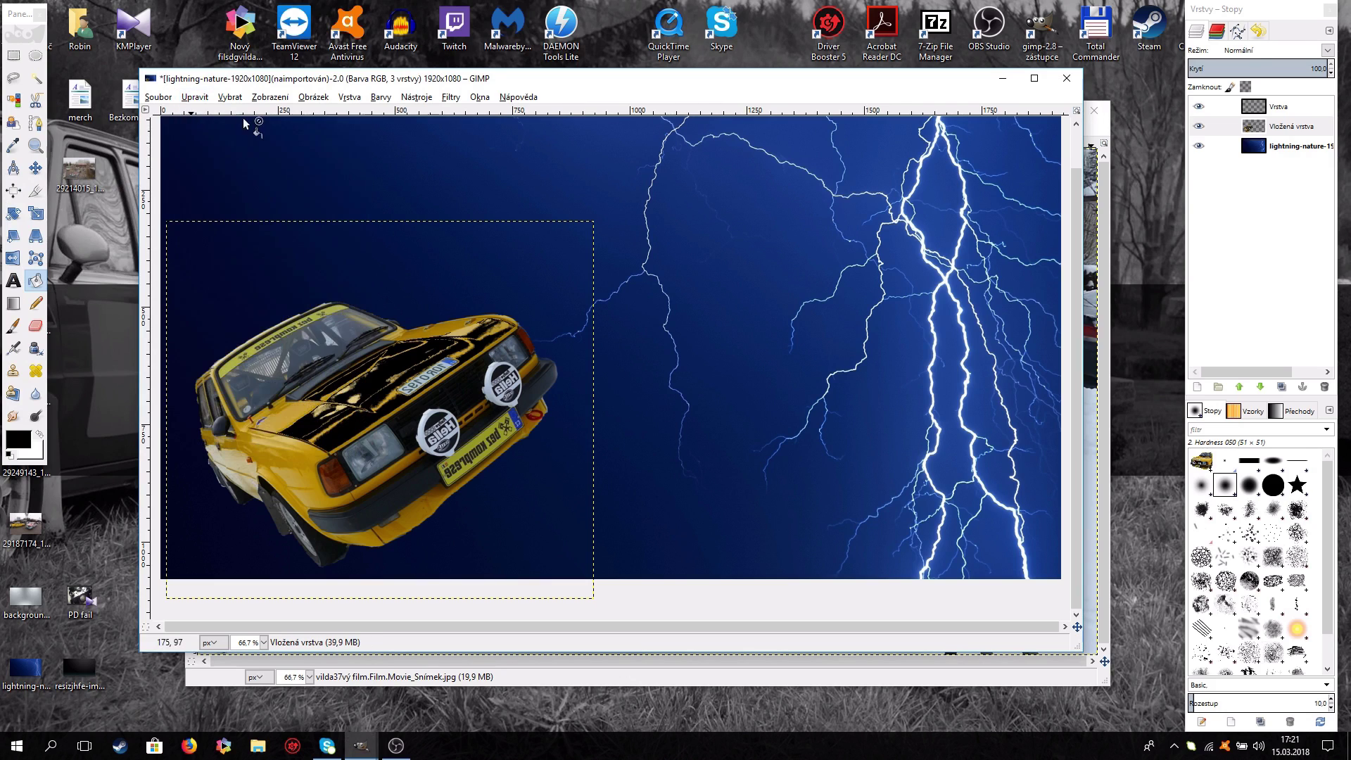
left_click(194, 97)
left_click(224, 120)
left_click(194, 97)
left_click(224, 119)
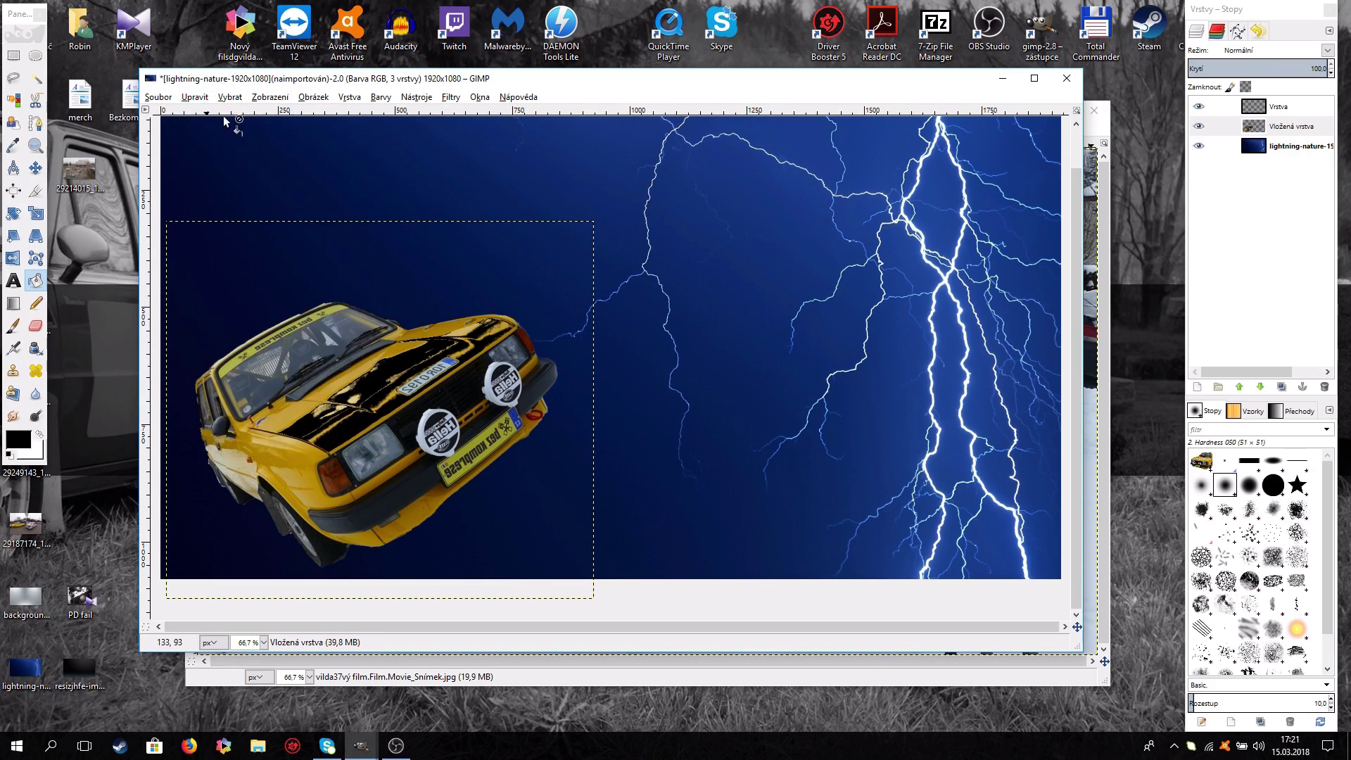
left_click(194, 97)
left_click(225, 114)
left_click(194, 97)
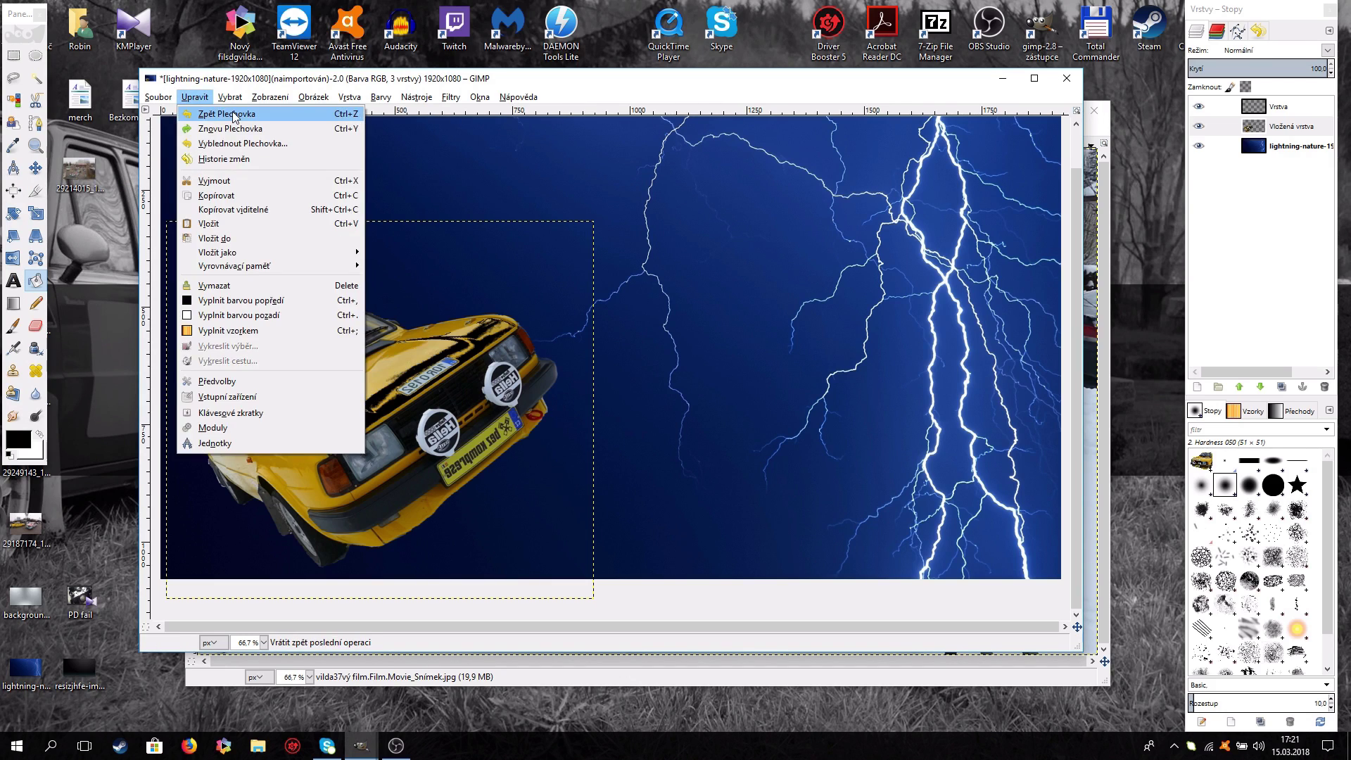
left_click(232, 116)
left_click(196, 97)
left_click(232, 115)
left_click(196, 97)
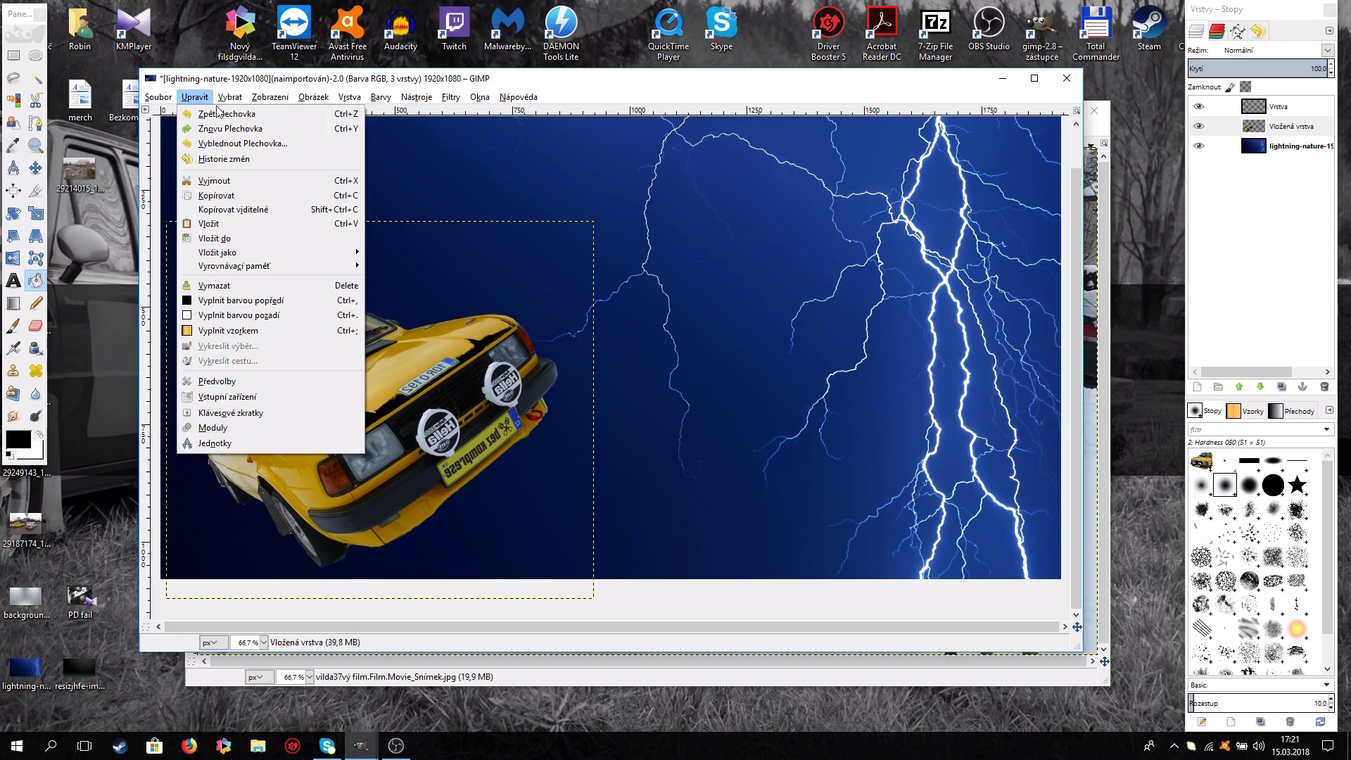
left_click(219, 113)
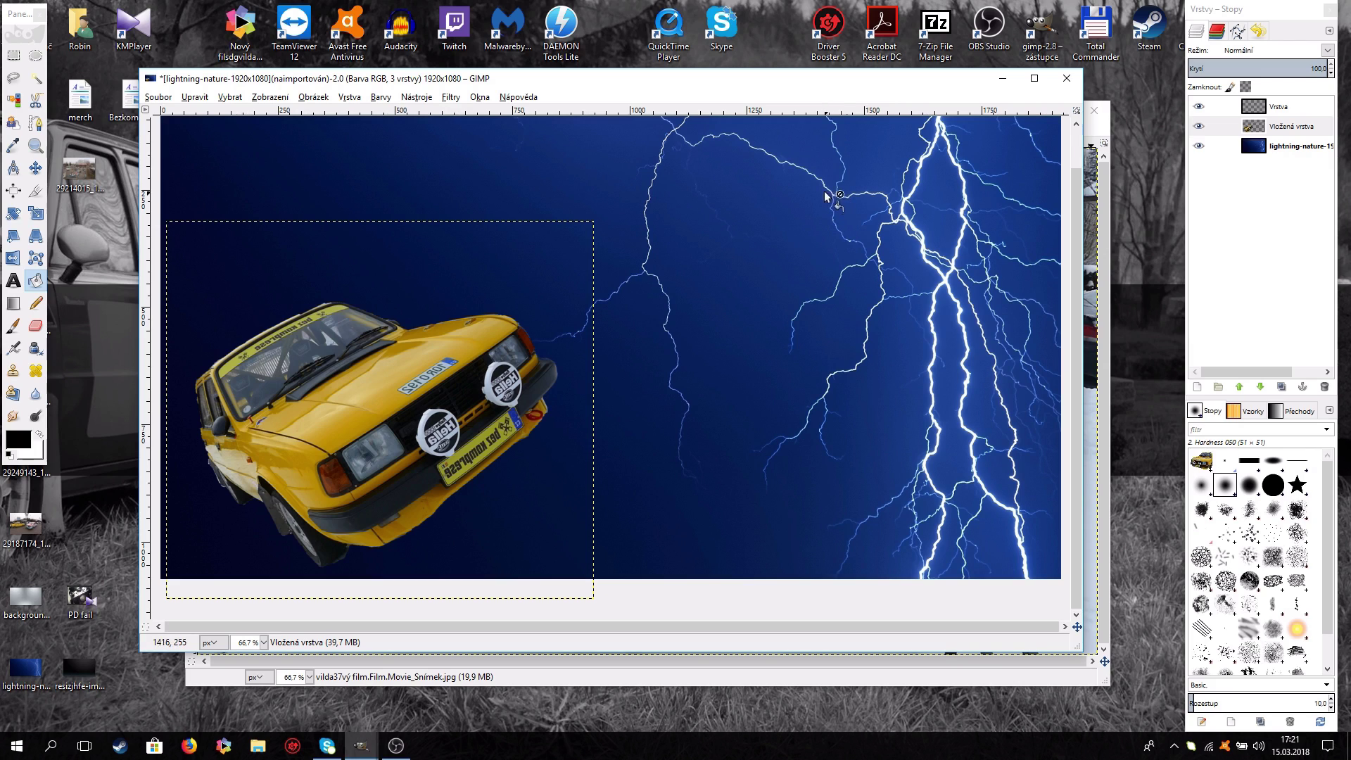
Add a new layer above the car layer and draw a text box of about 1173 × 377 px across the image's upper middle.
left_click(1193, 388)
left_click(1198, 498)
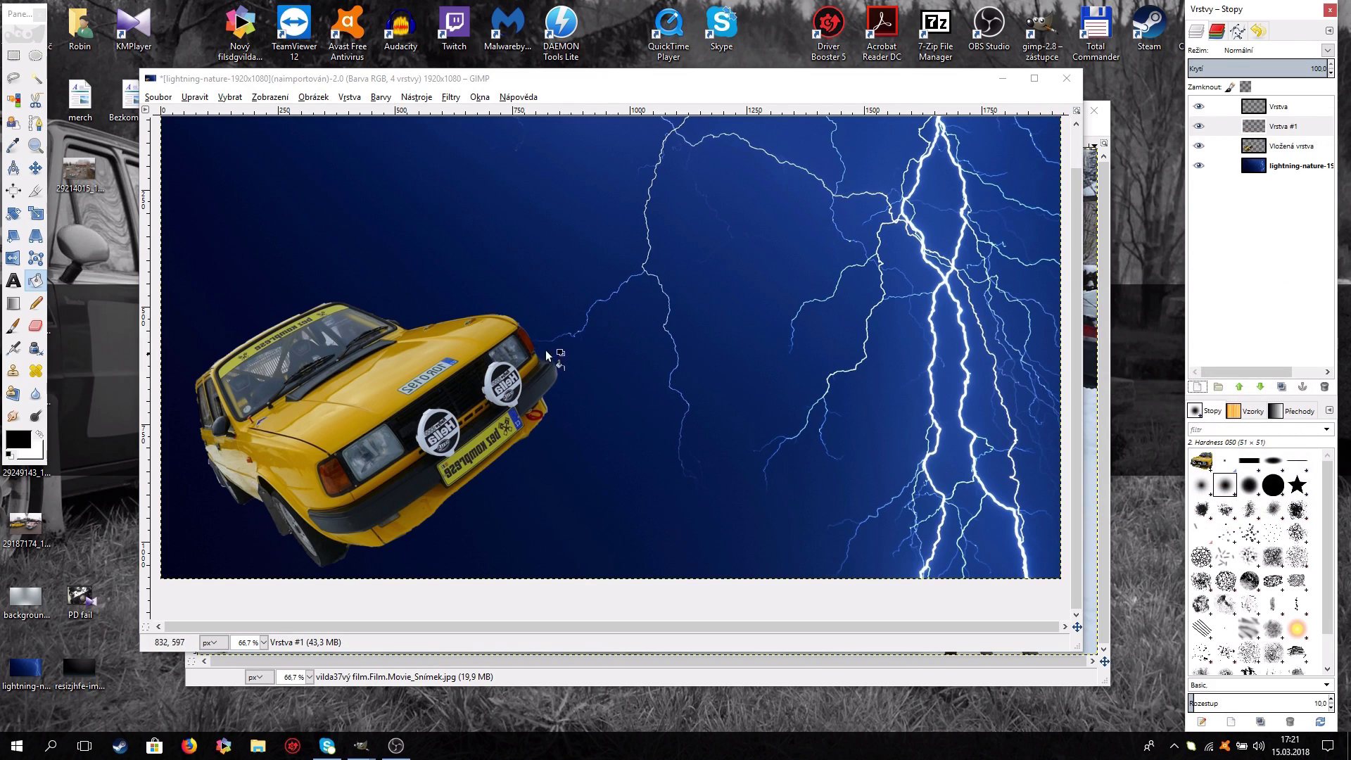
left_click(12, 282)
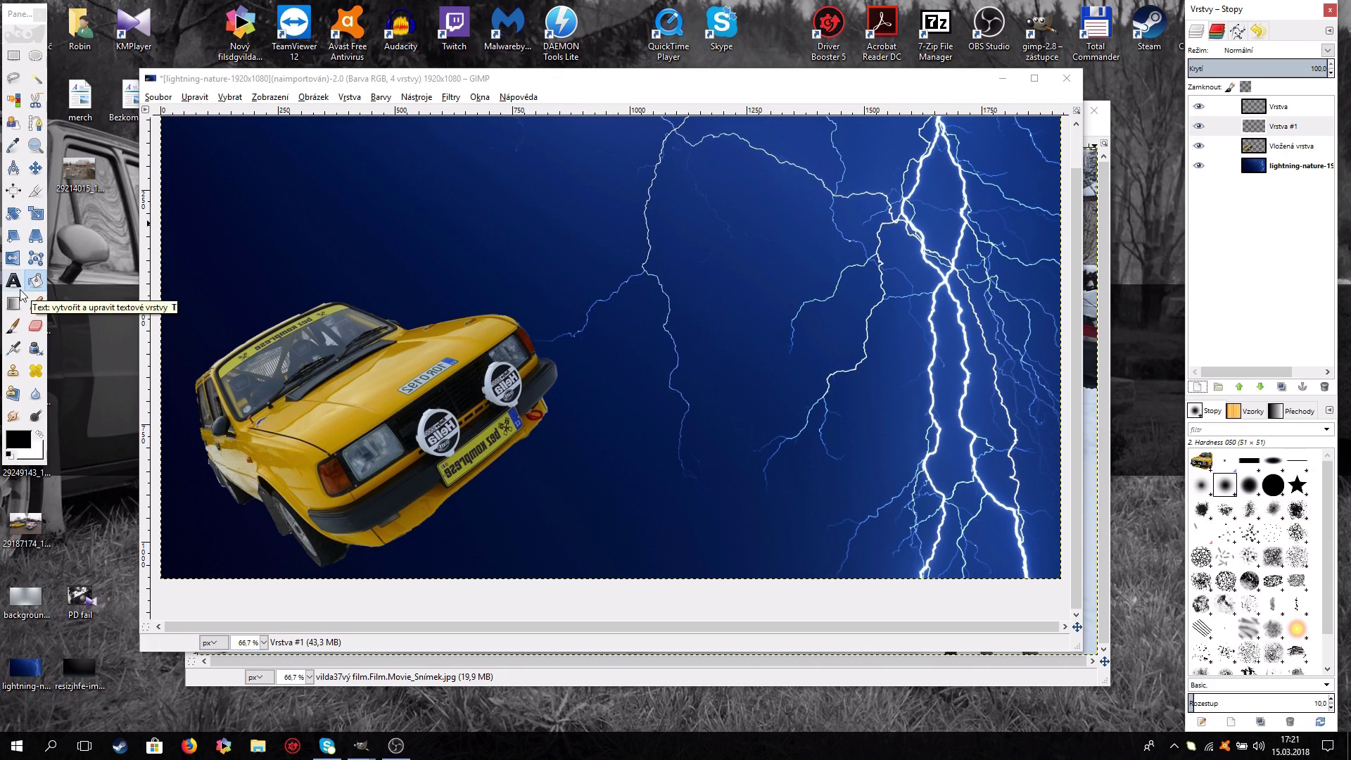
left_click(14, 284)
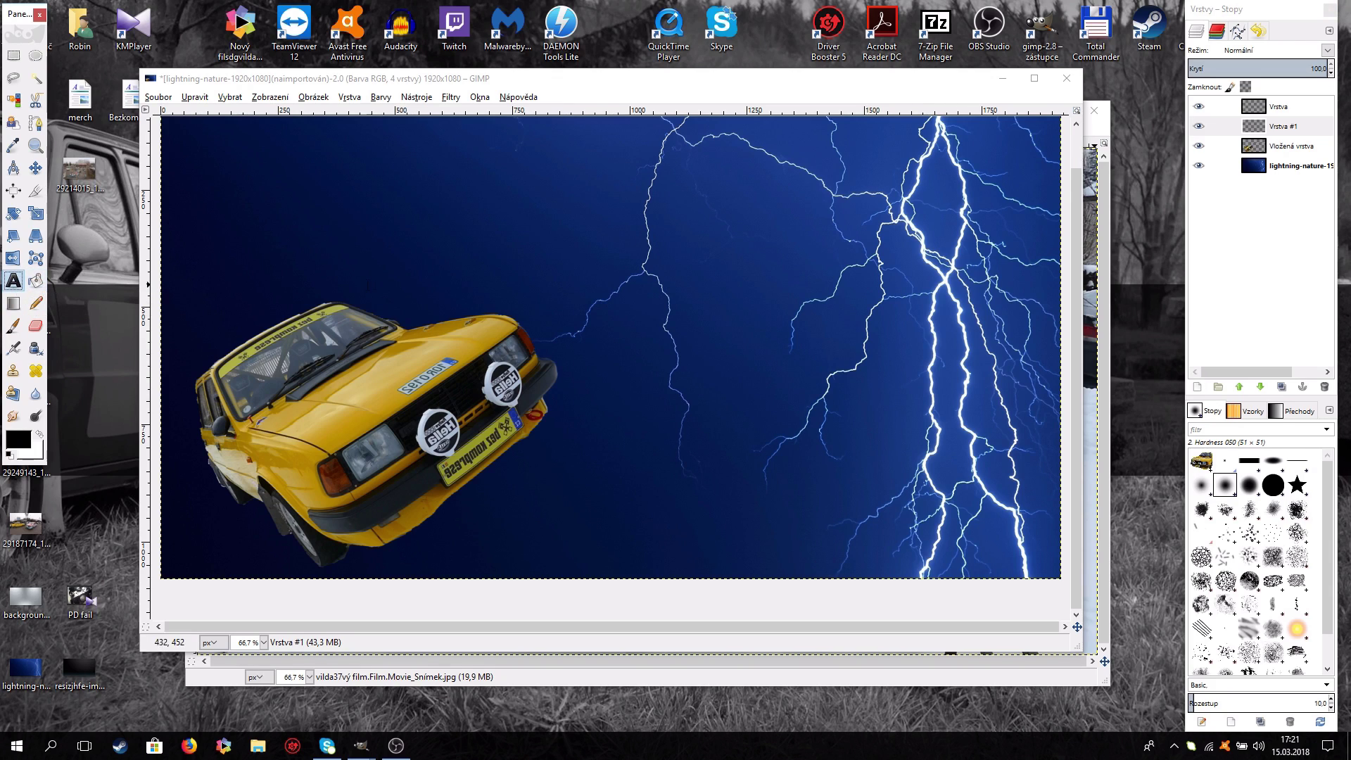
left_click_drag(285, 195, 833, 369)
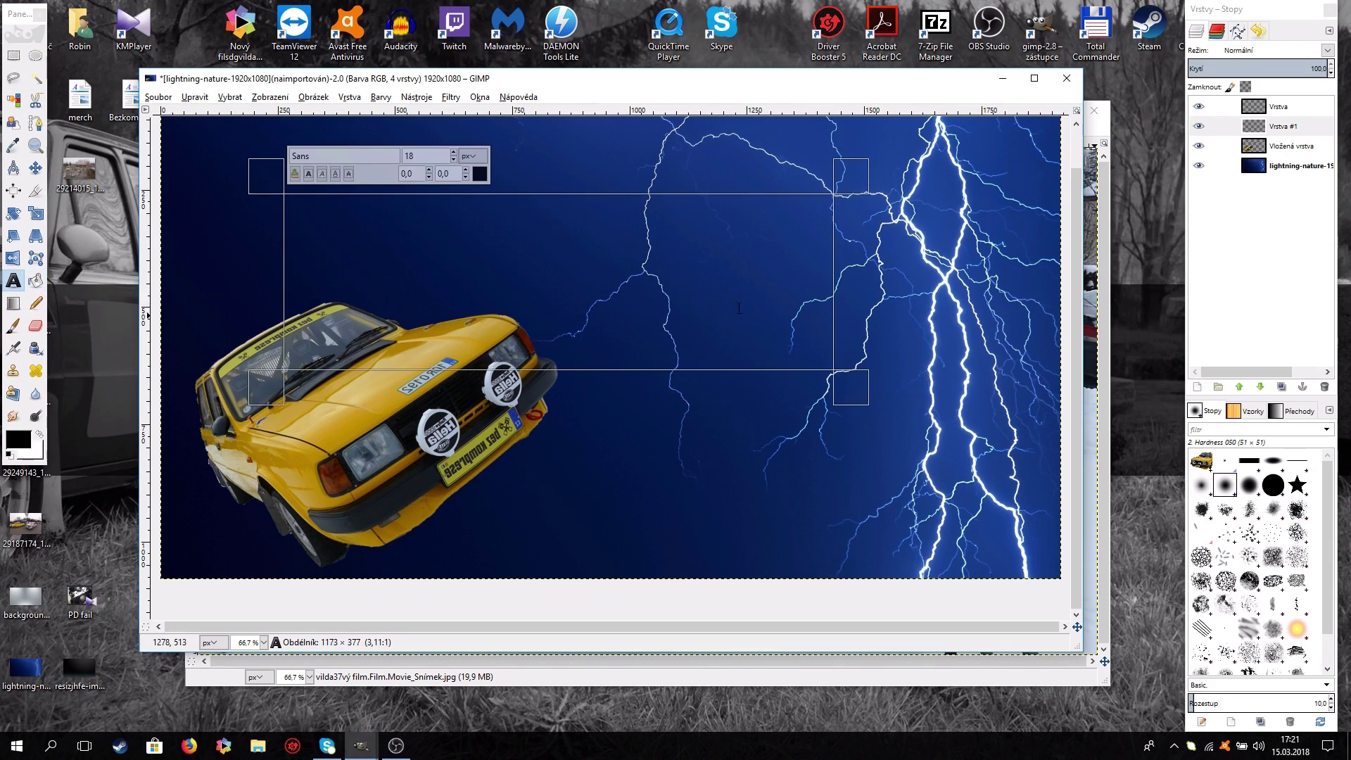
Show the Text tool's options and enter "ANty IT" in the text box.
double_click(12, 281)
left_click_drag(91, 191, 95, 483)
left_click(380, 235)
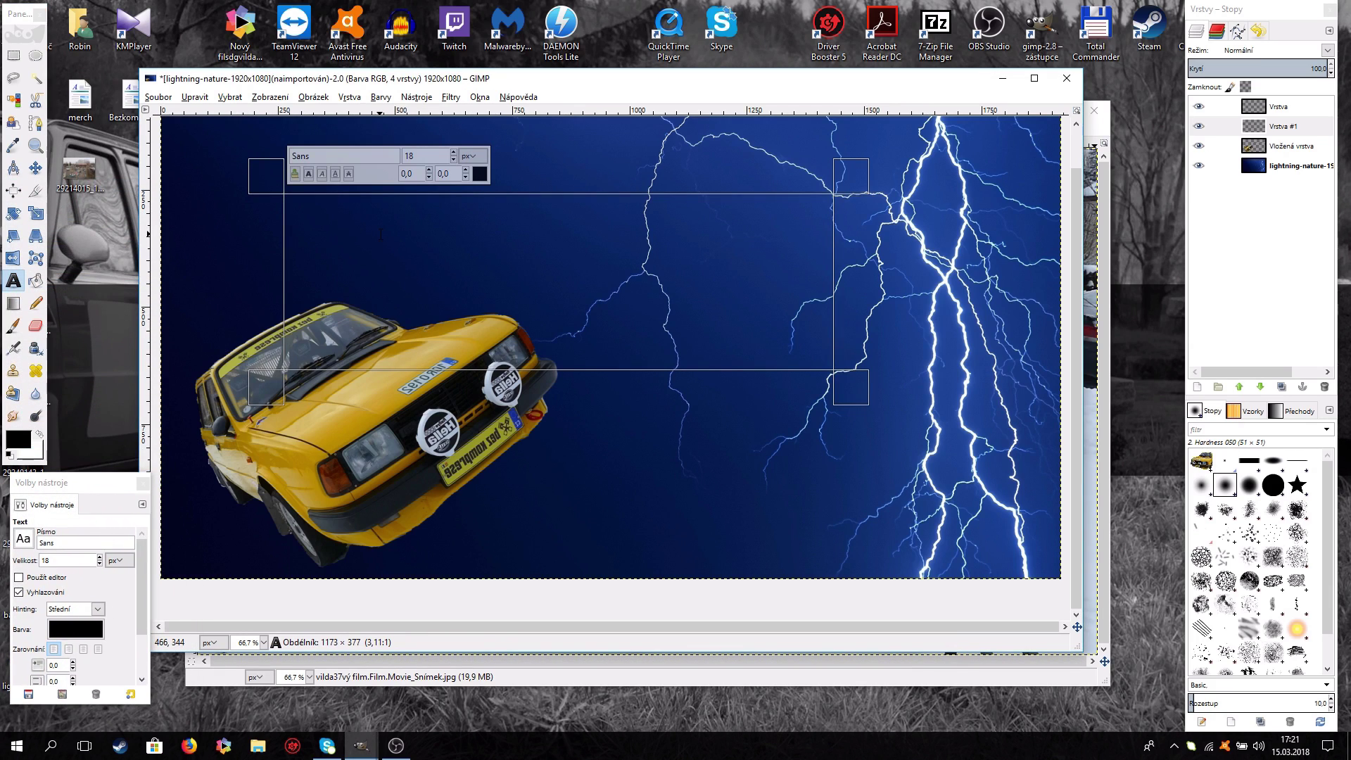
type("B")
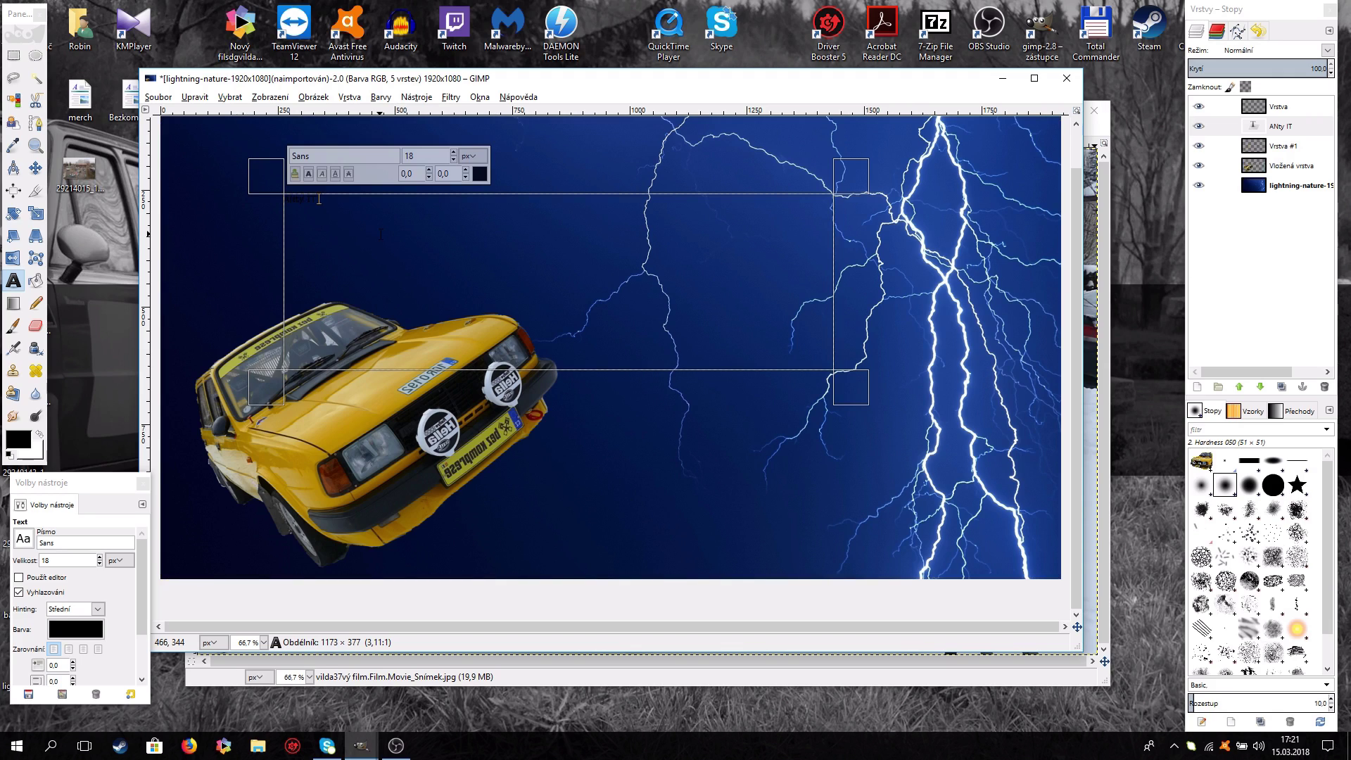
Select the whole caption text, set its size to 171 px and its colour to yellow ffd800.
left_click_drag(334, 206, 259, 199)
left_click_drag(453, 153, 453, 153)
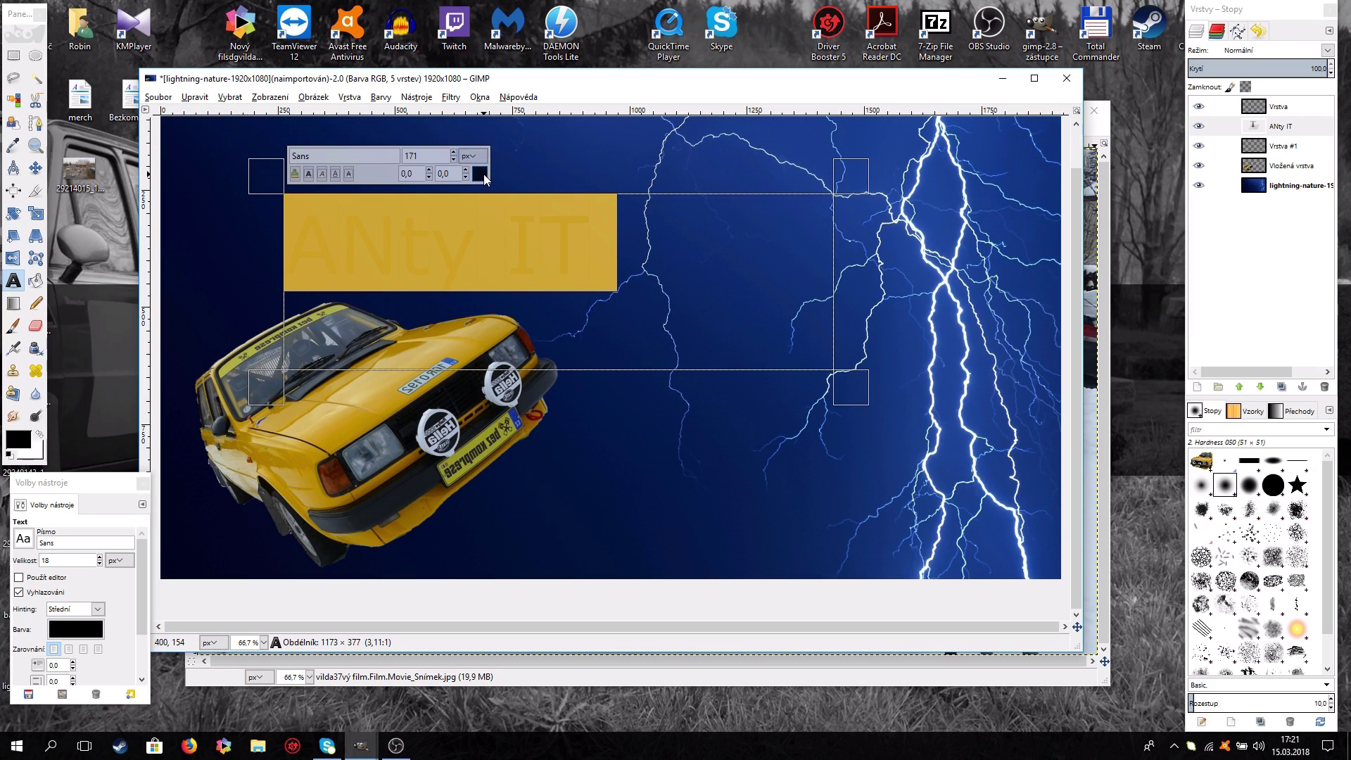
left_click(482, 173)
left_click(555, 232)
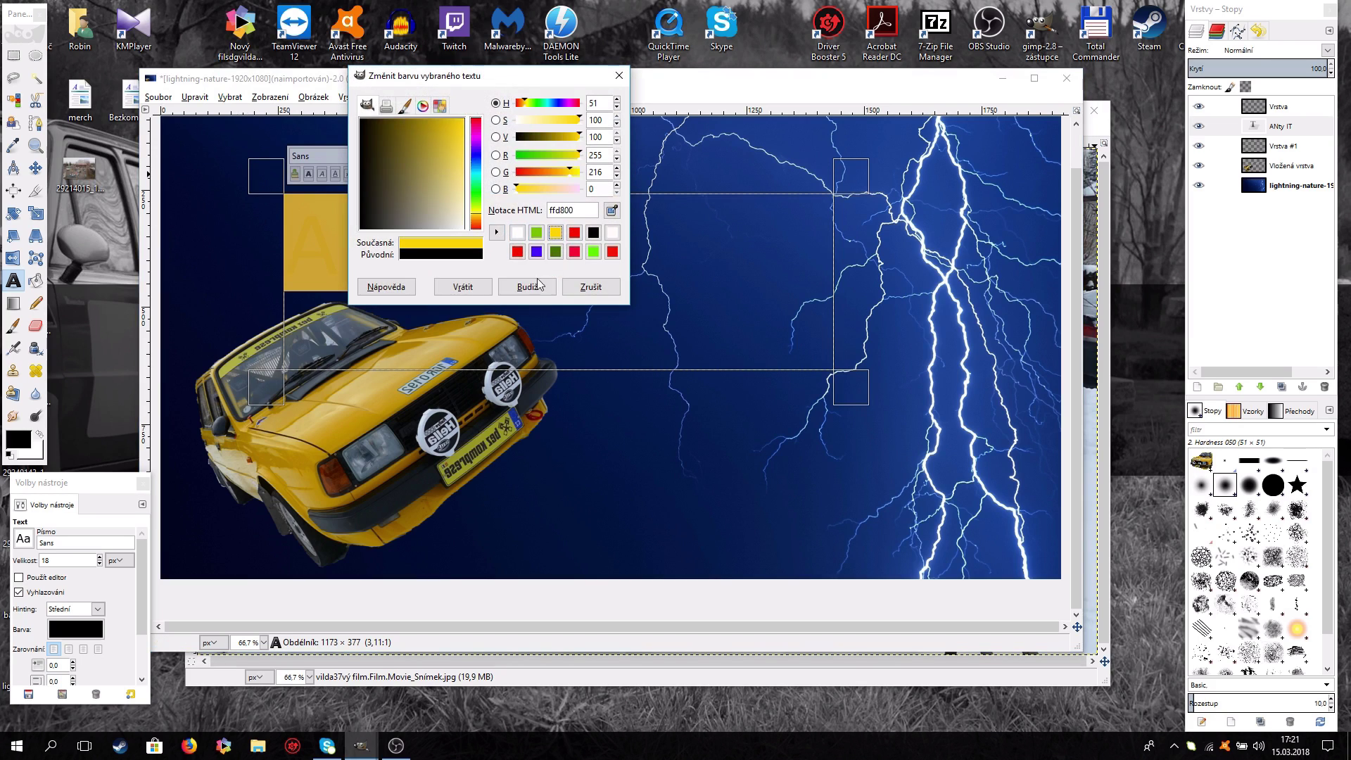
left_click(527, 286)
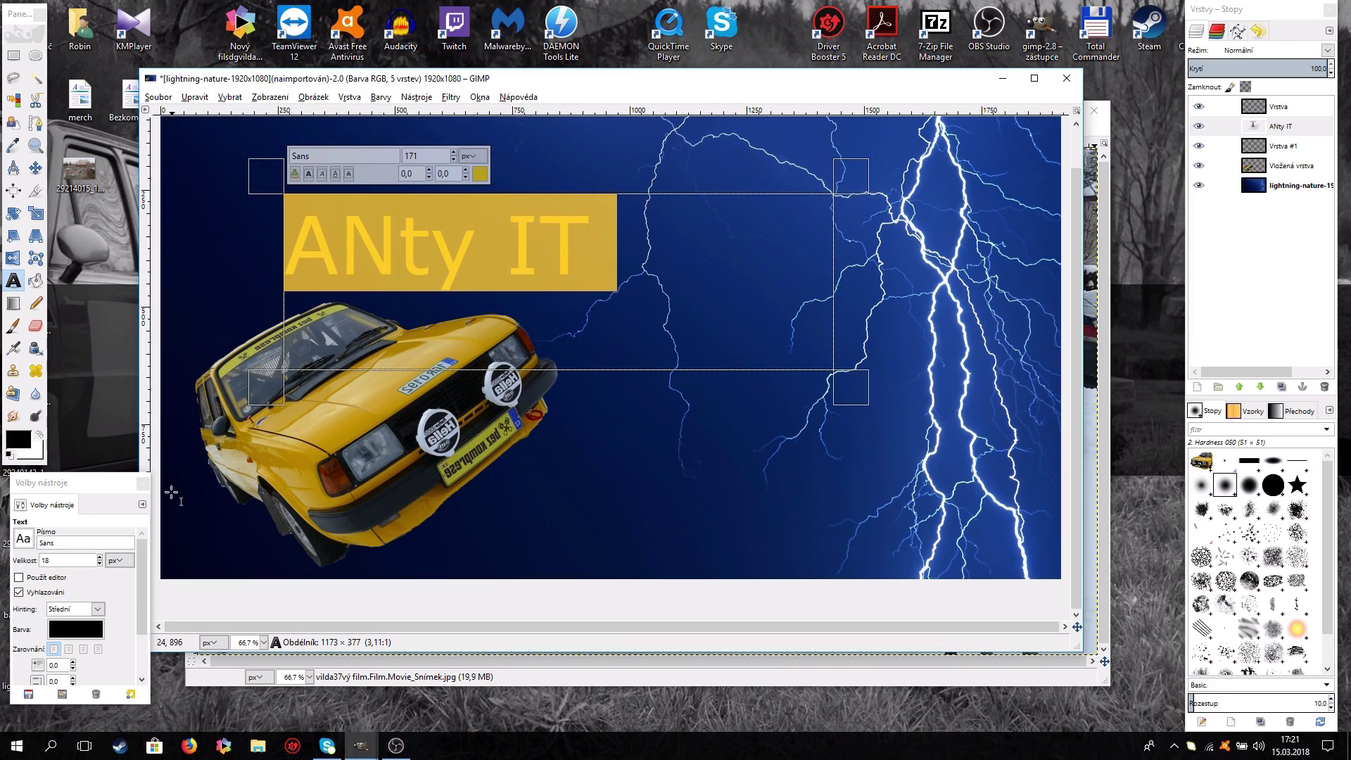
left_click(137, 580)
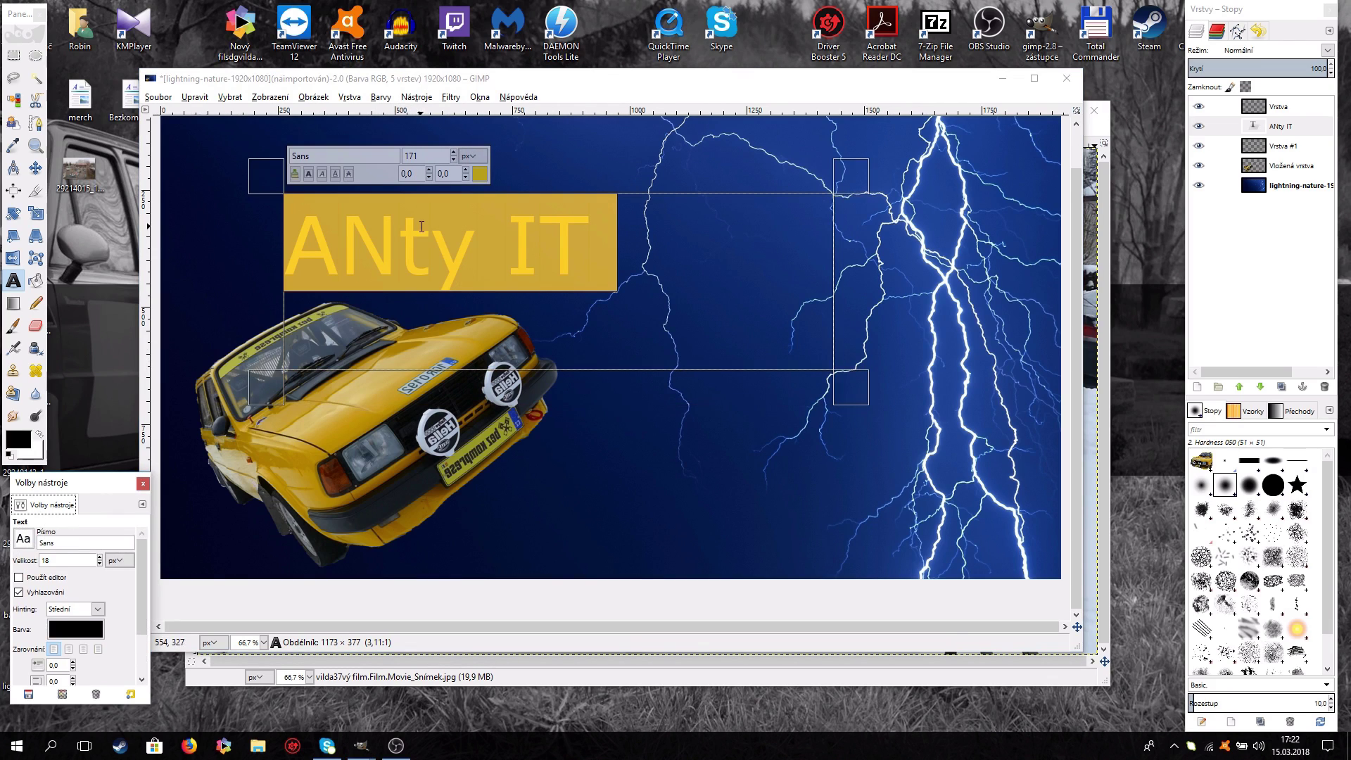
Replace the capital N in the caption with a lowercase n so it reads "Anty IT".
left_click(398, 235)
key("BackSpace")
type("n")
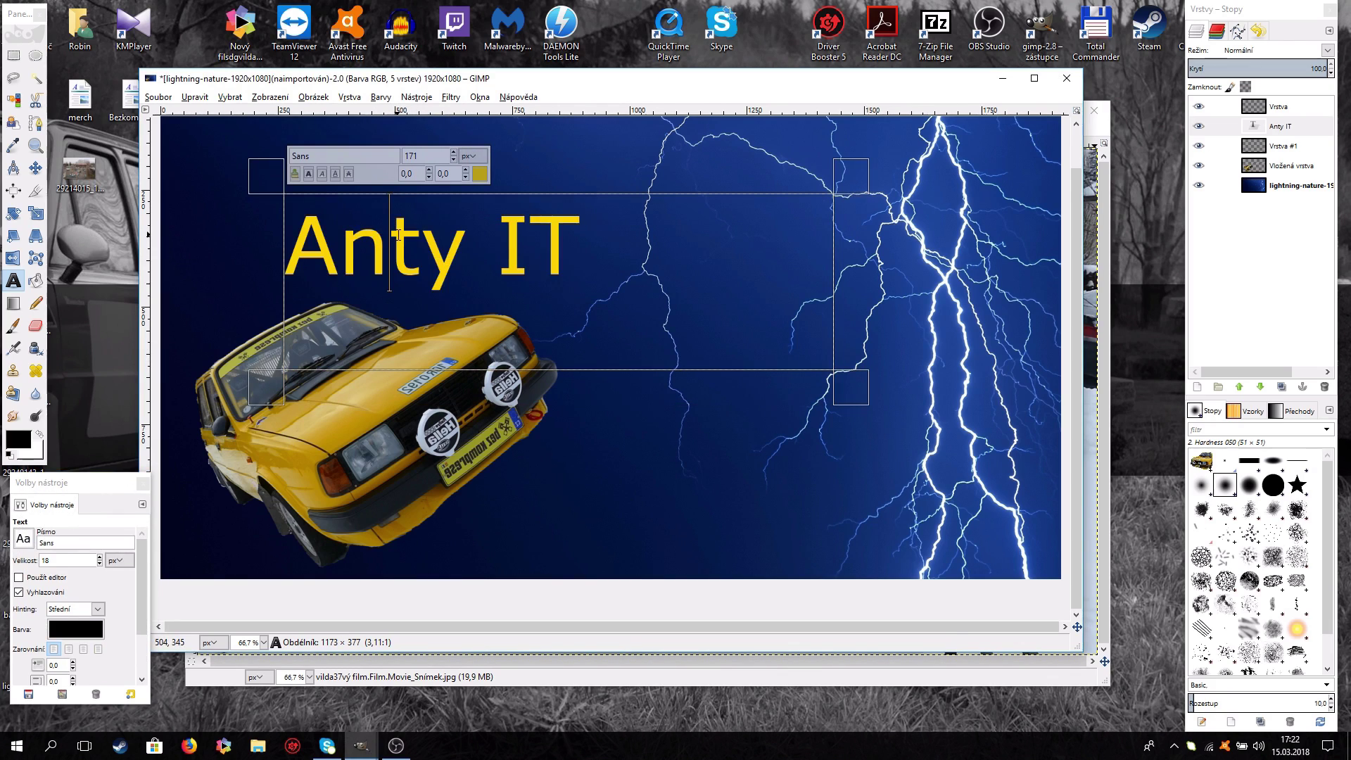
Select the whole caption, try the Nirmala UI Bold font and settle on Nightclub BTN Bold.
left_click_drag(606, 243, 284, 243)
left_click(24, 540)
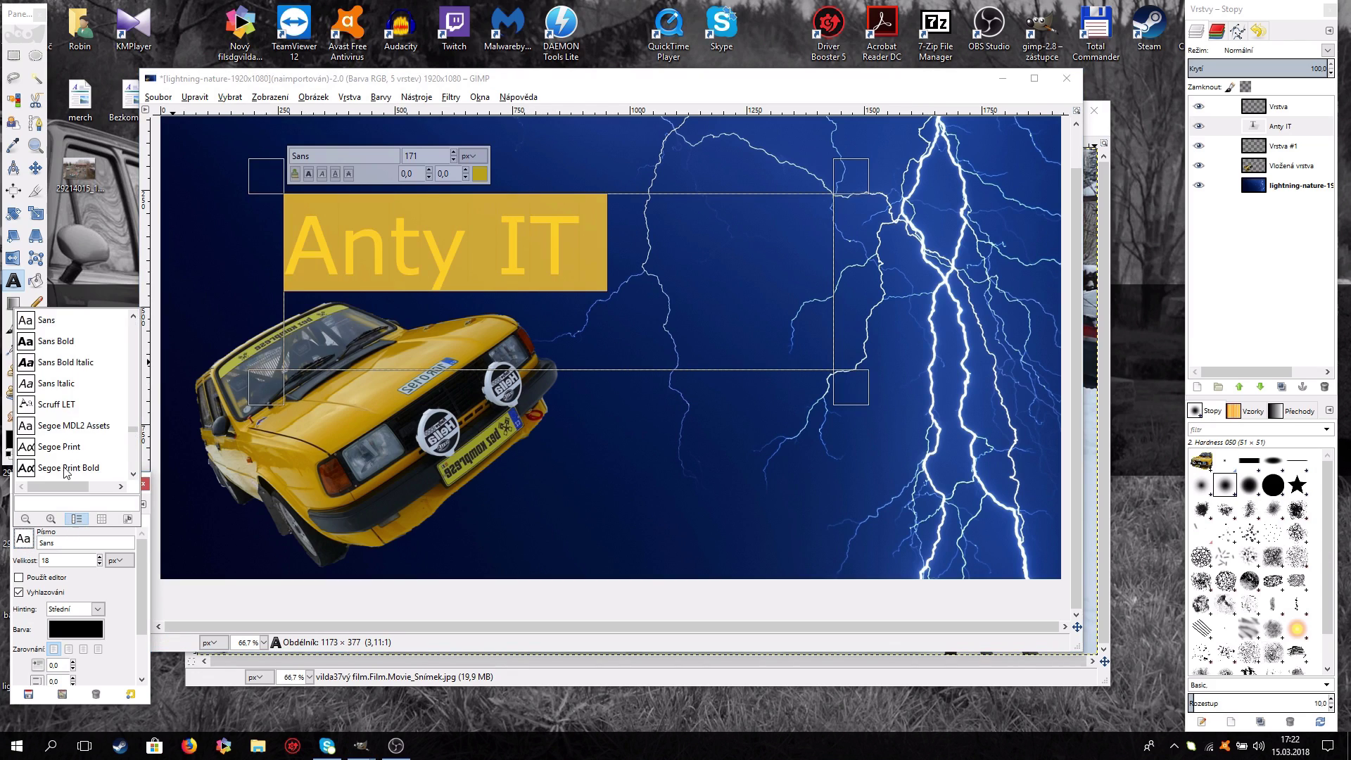
scroll(63, 443, "up", 5)
scroll(63, 442, "up", 10)
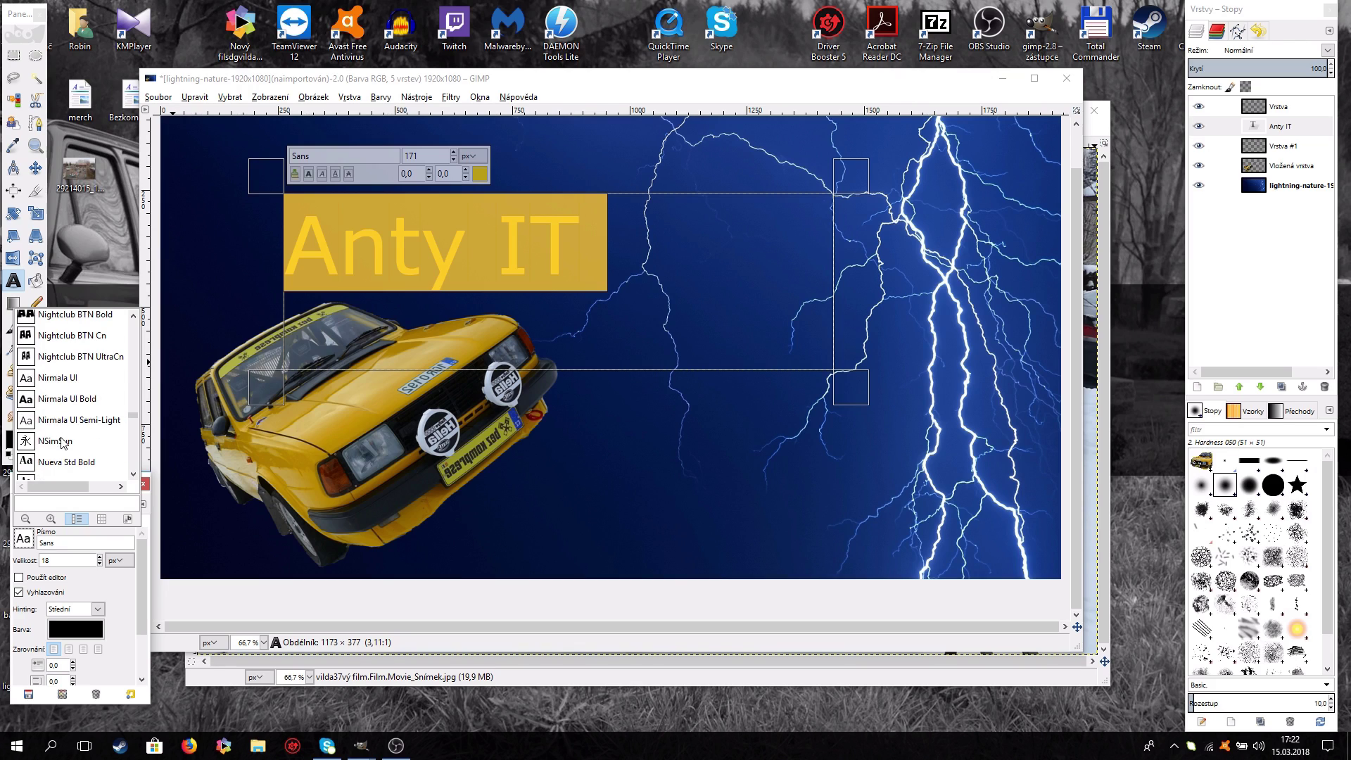
left_click(50, 399)
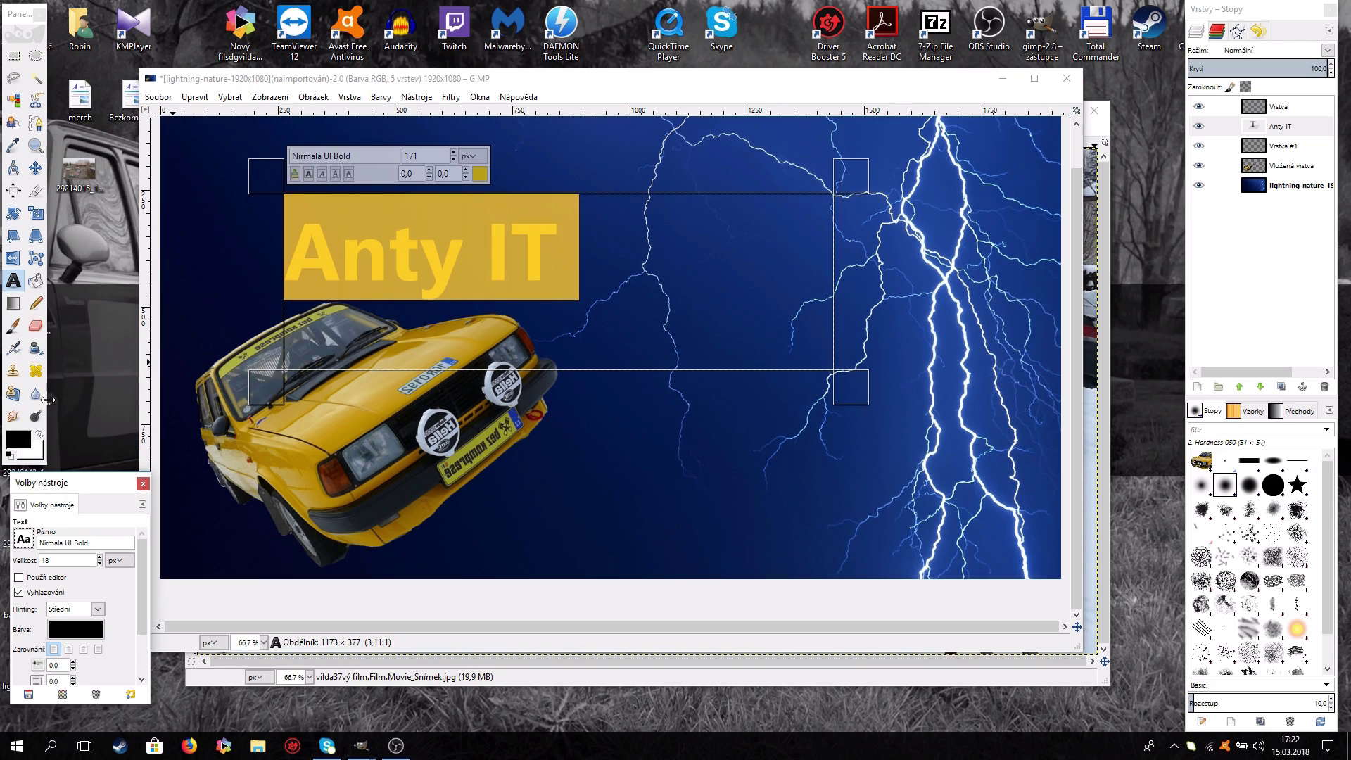
left_click(23, 547)
left_click(36, 377)
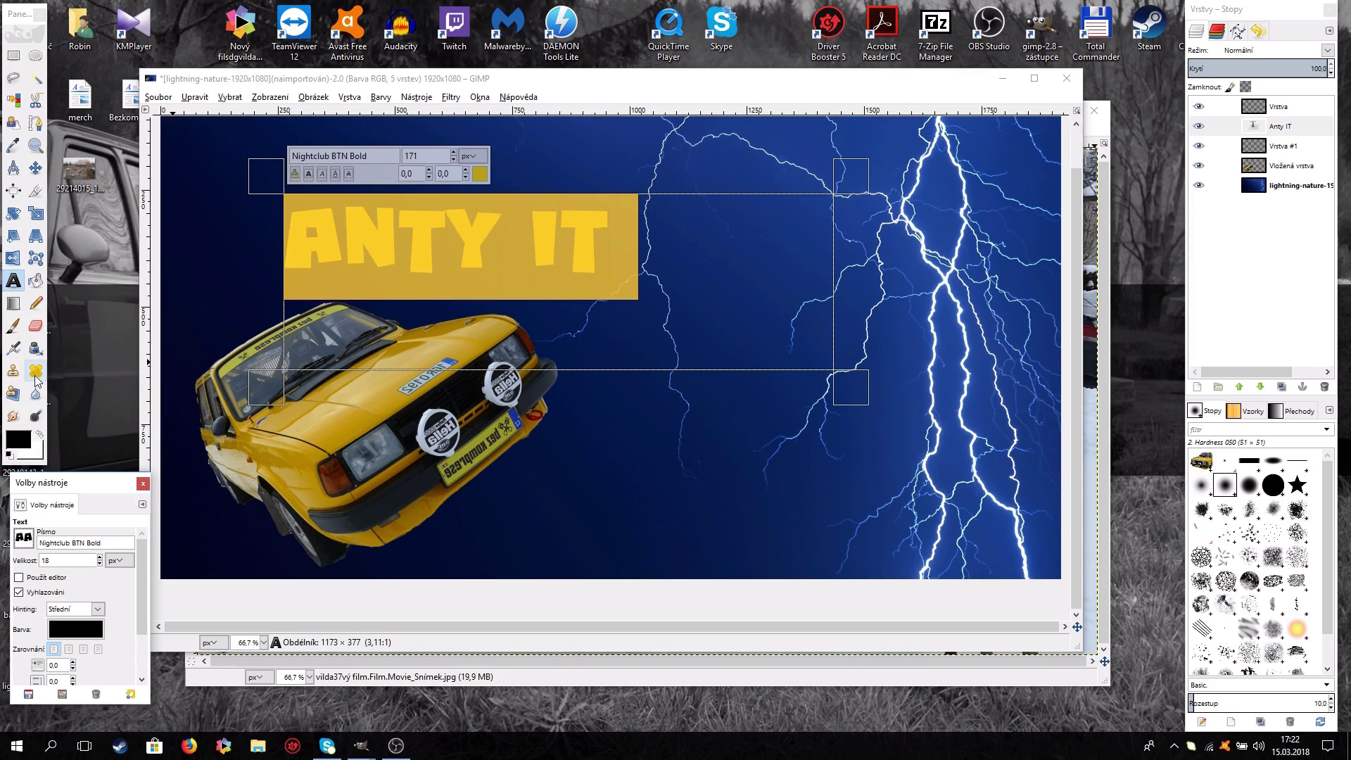
Enlarge the caption's font size to 298 px and its text box to about 1414 × 563 px.
left_click(454, 154)
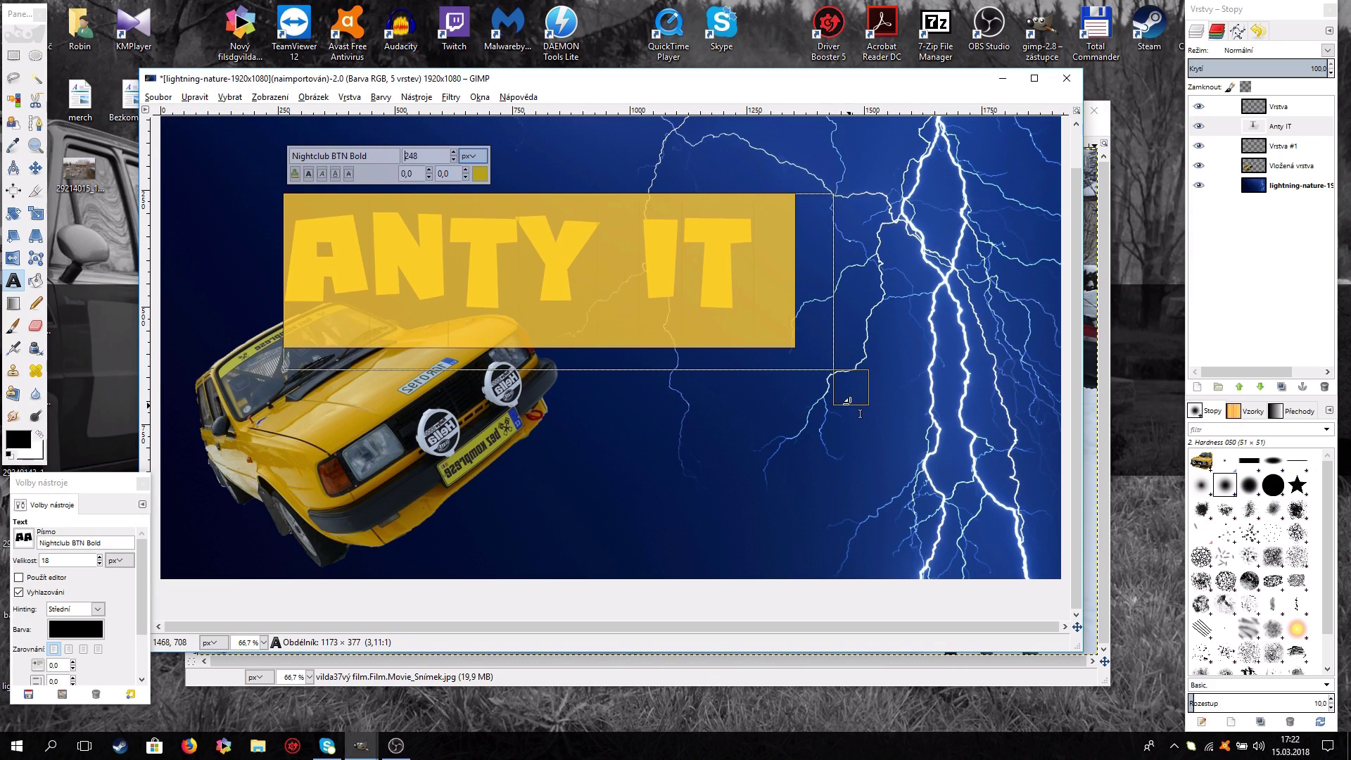
left_click_drag(837, 372, 951, 459)
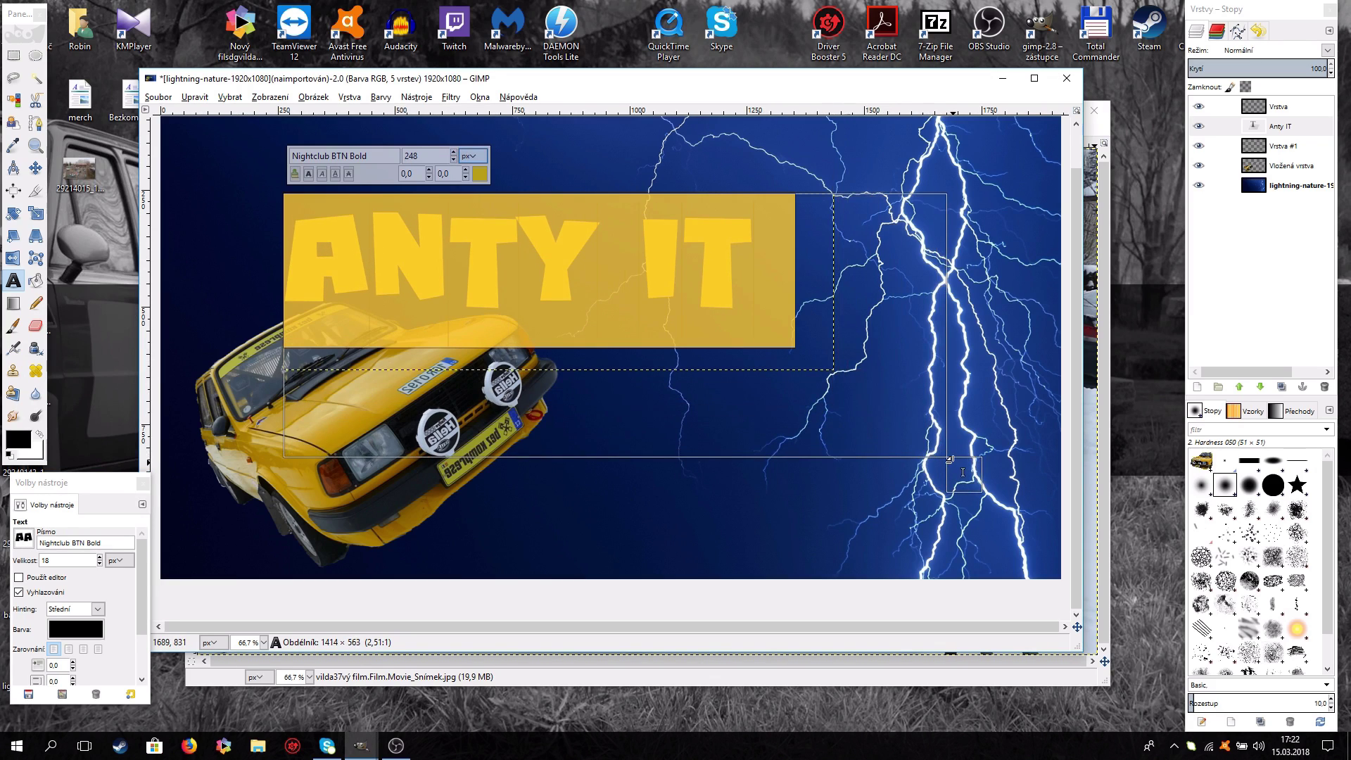
scroll(455, 154, "up", 20)
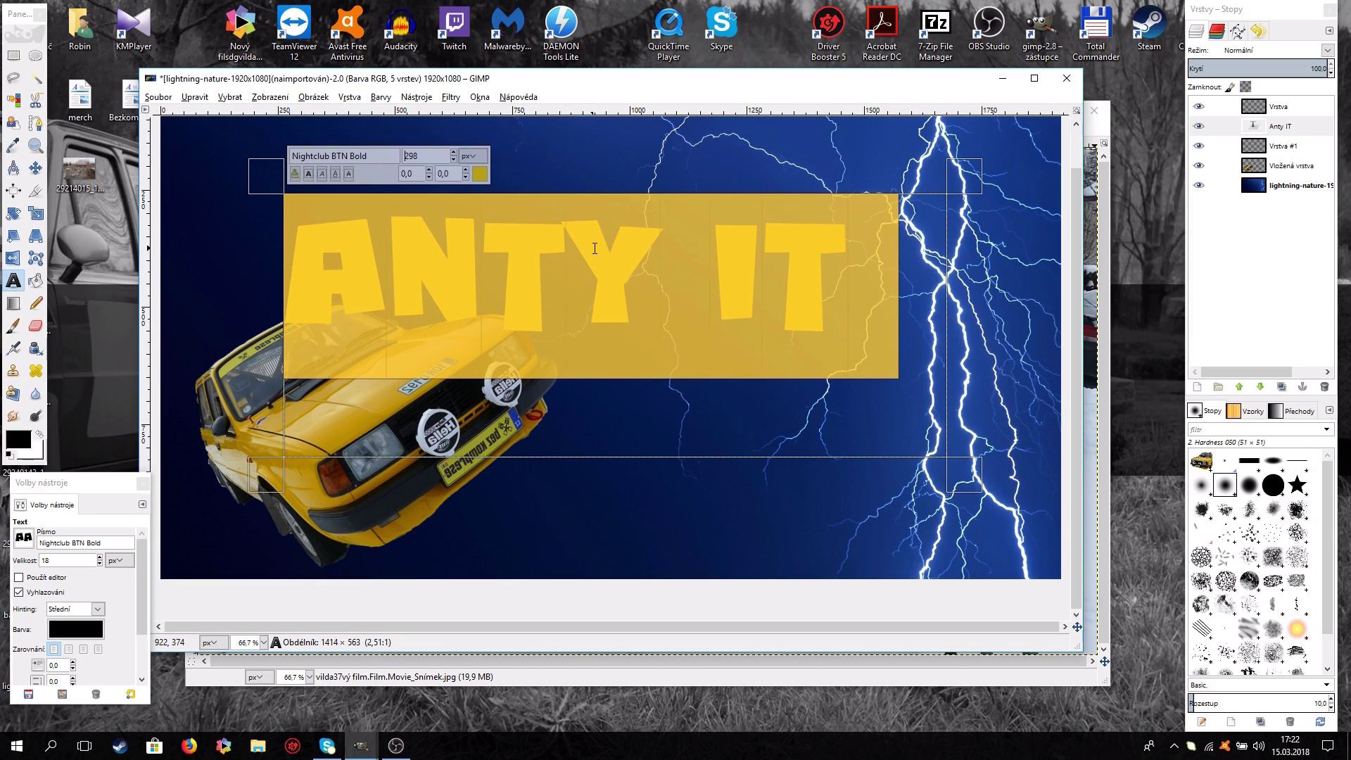
left_click(906, 294)
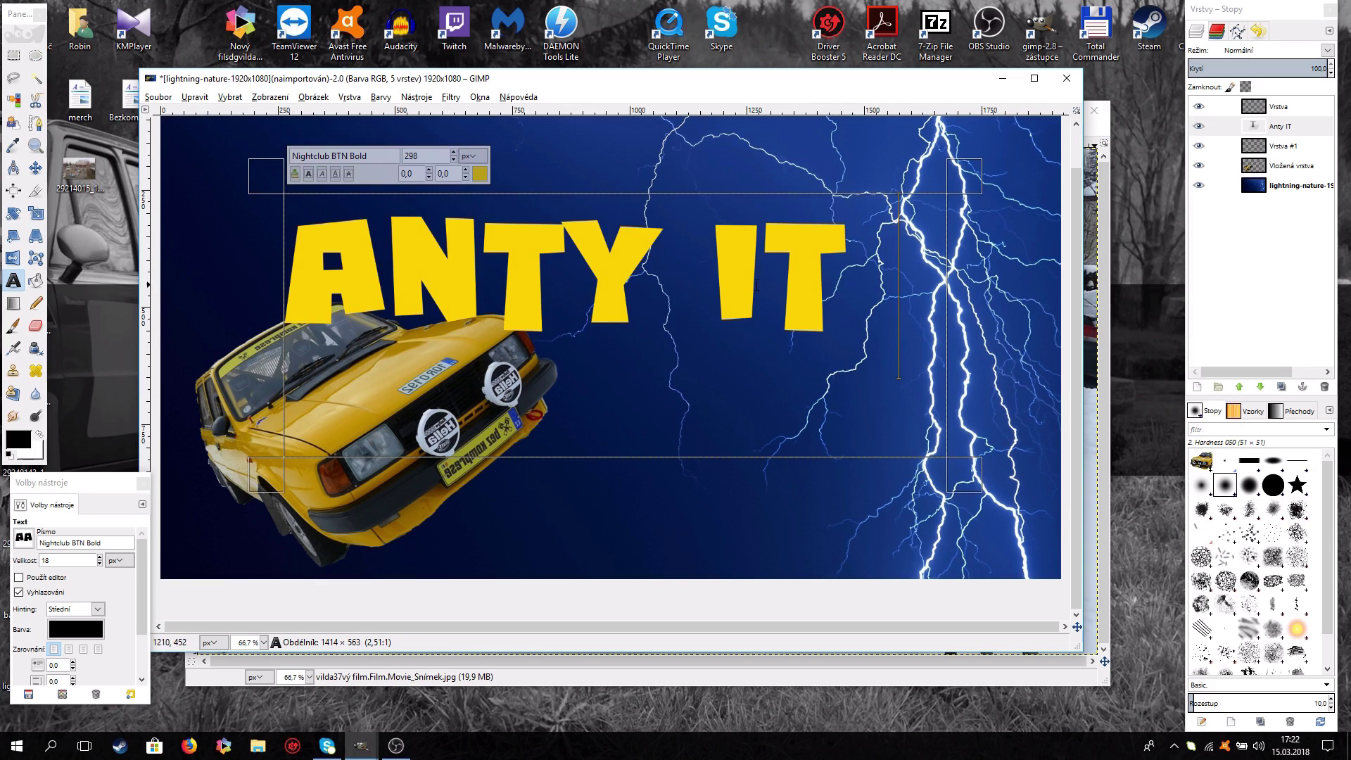
Add a transparent 1920 × 1080 px layer above the caption and move the caption layer directly below the pasted car layer.
left_click(1198, 387)
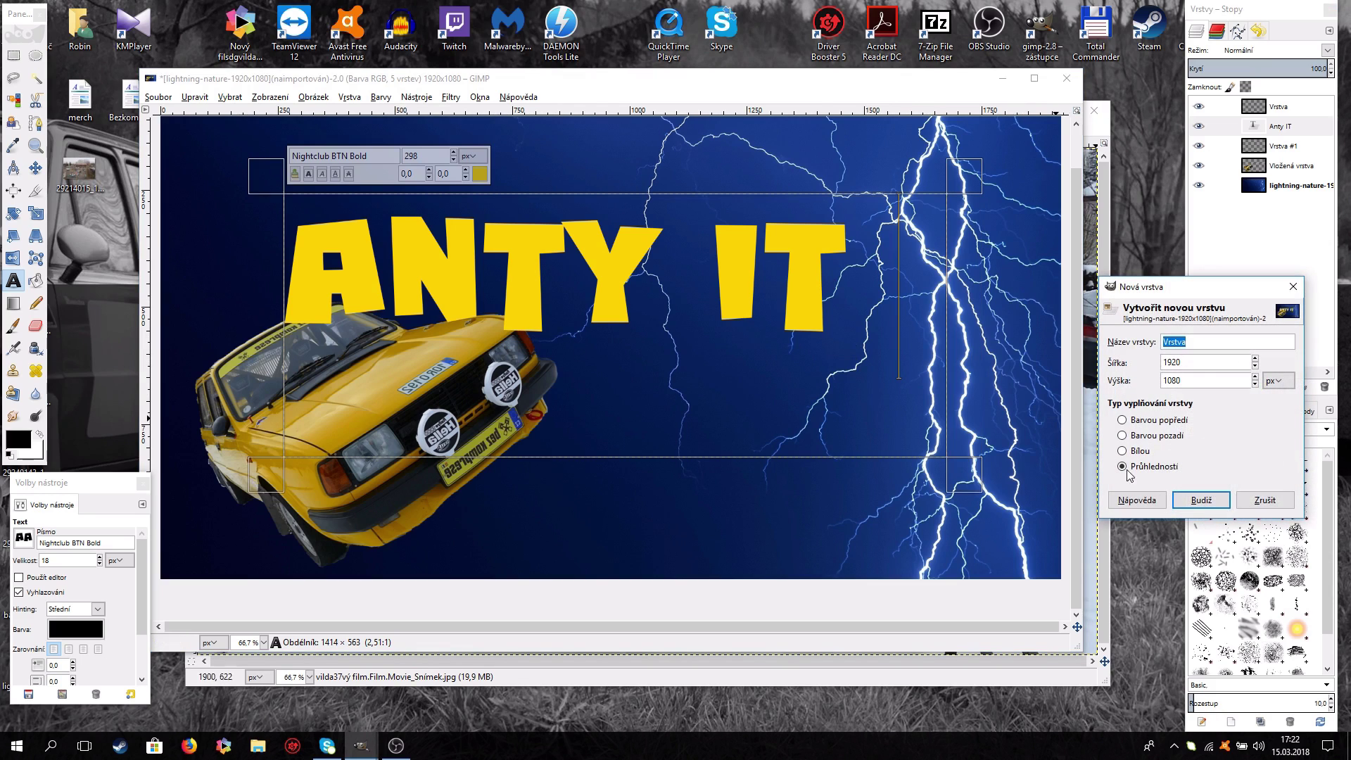
left_click(1201, 500)
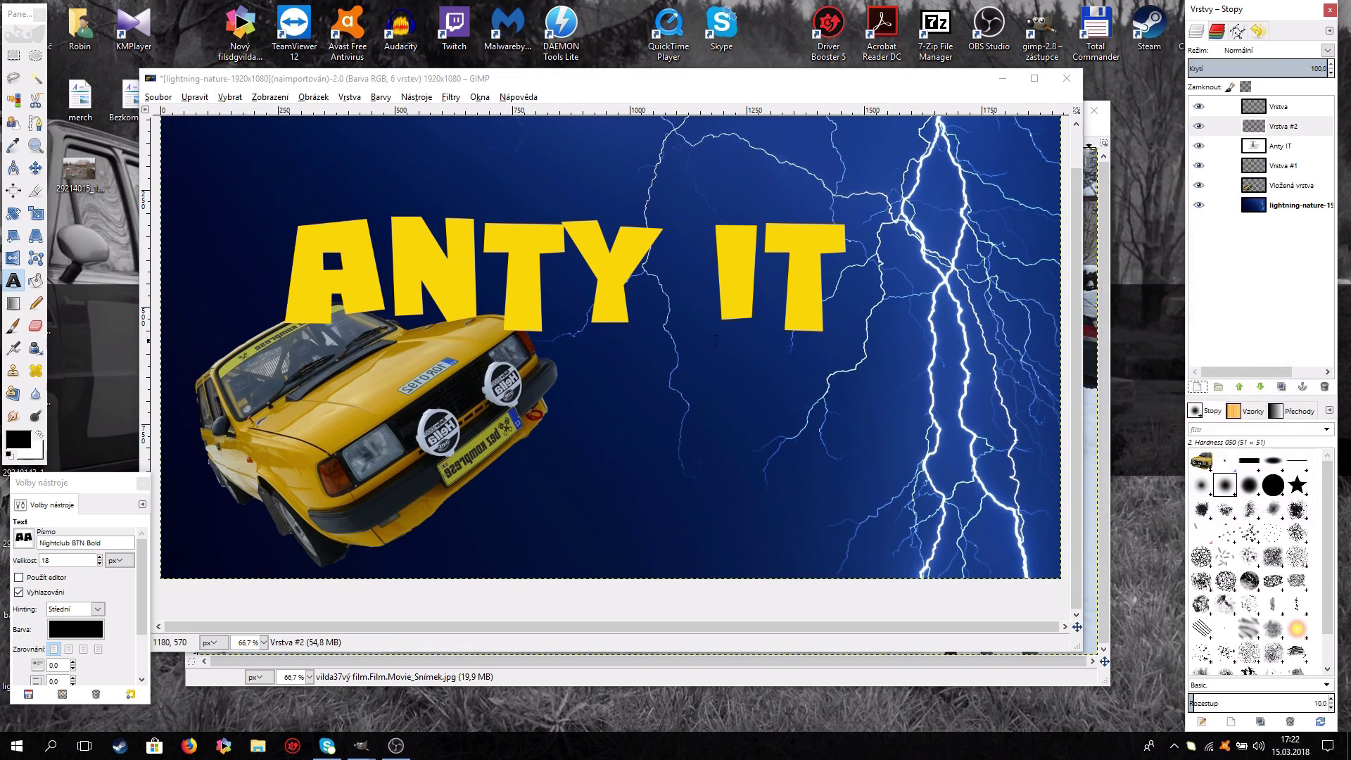
left_click(1293, 148)
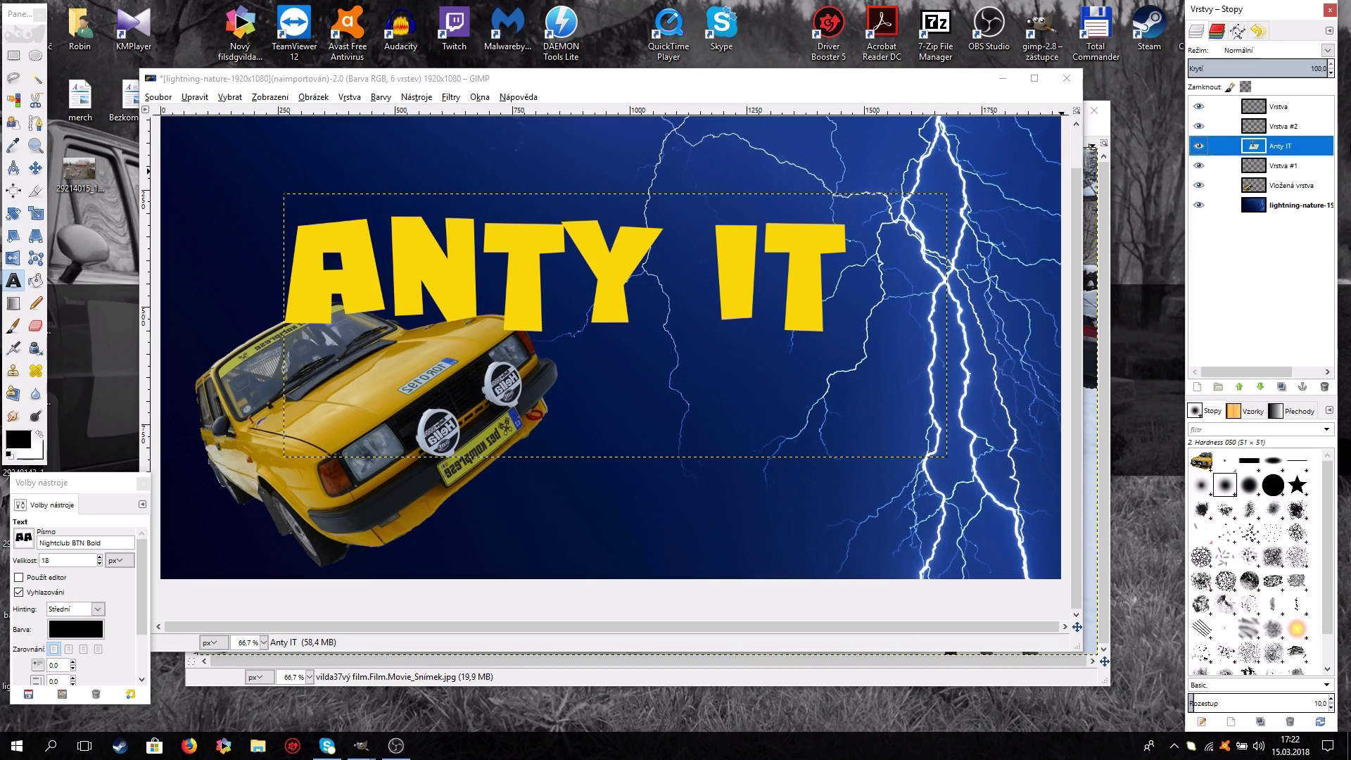
left_click_drag(1278, 148, 1281, 194)
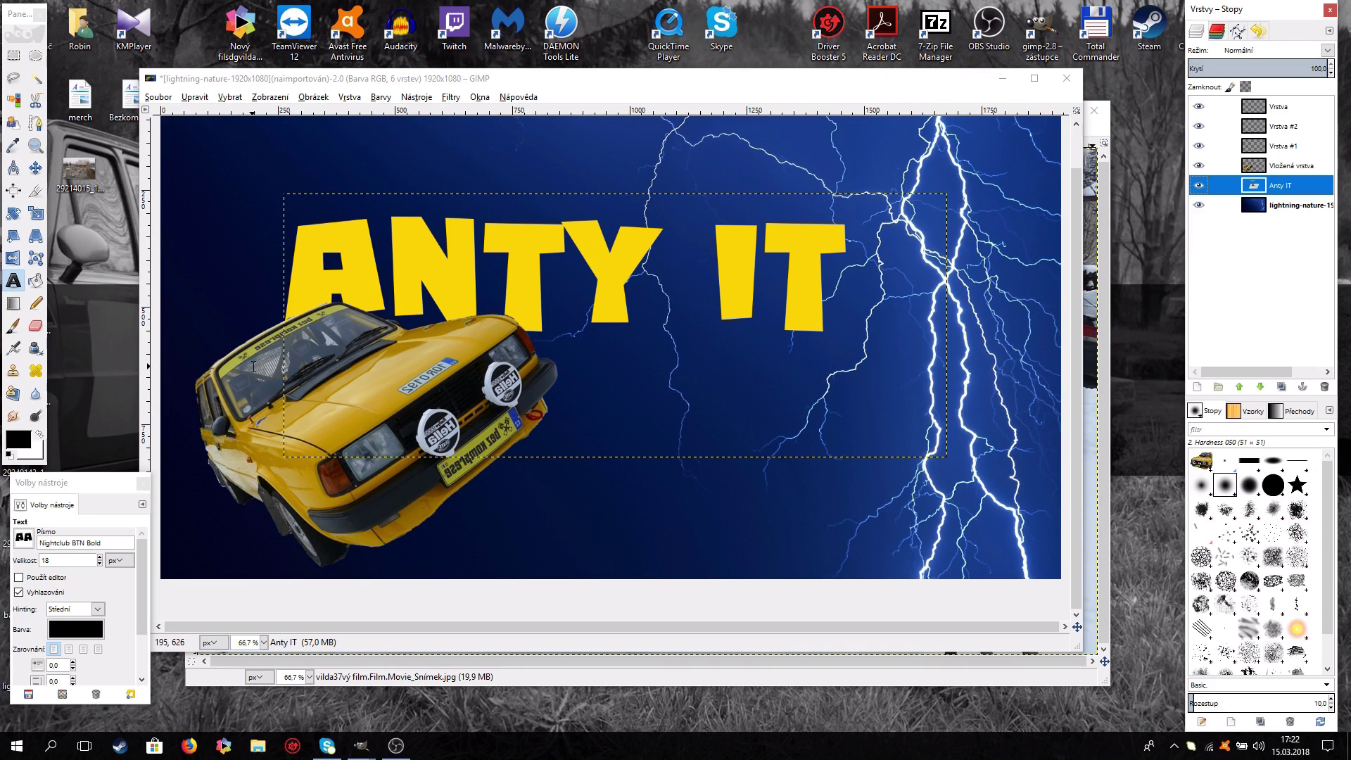
Scale the caption layer to about 1339 × 533 px.
left_click(37, 213)
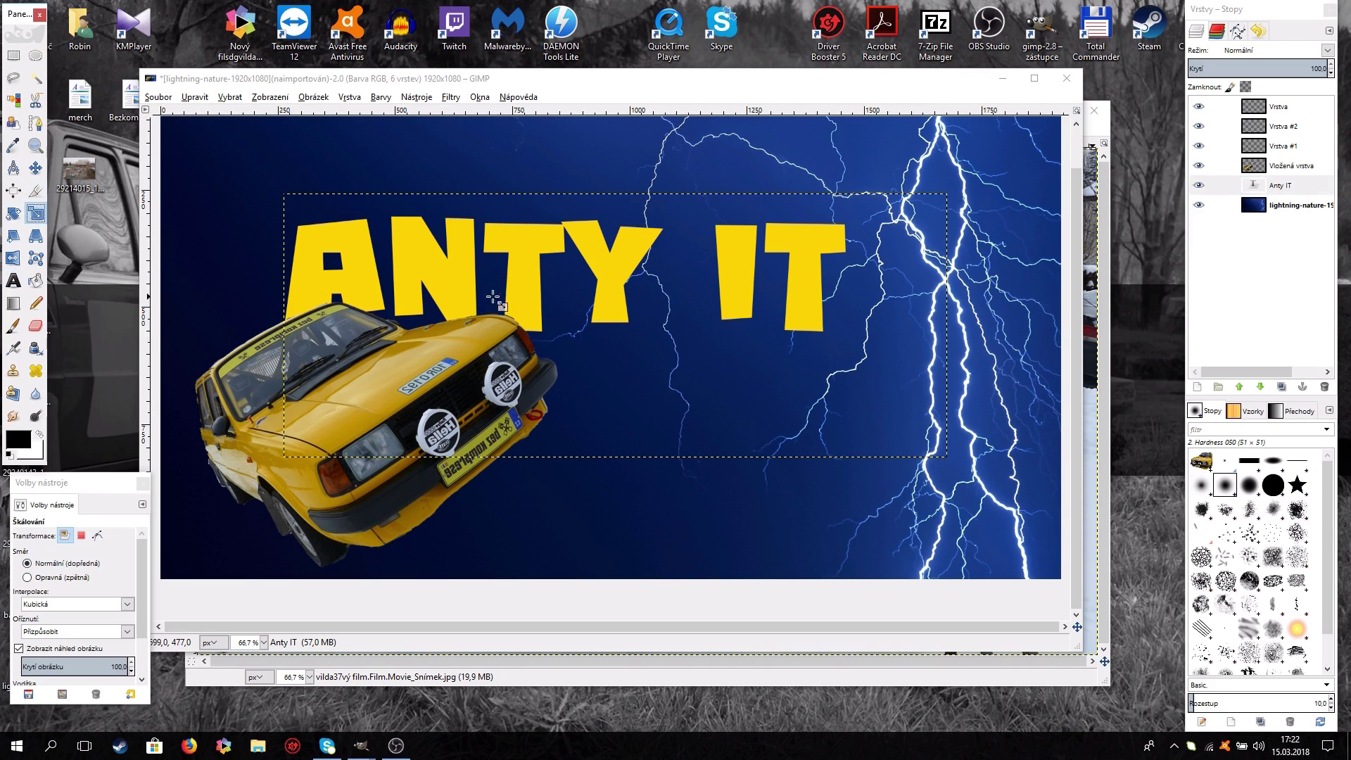
left_click(415, 270)
left_click_drag(416, 269, 416, 283)
left_click(810, 292)
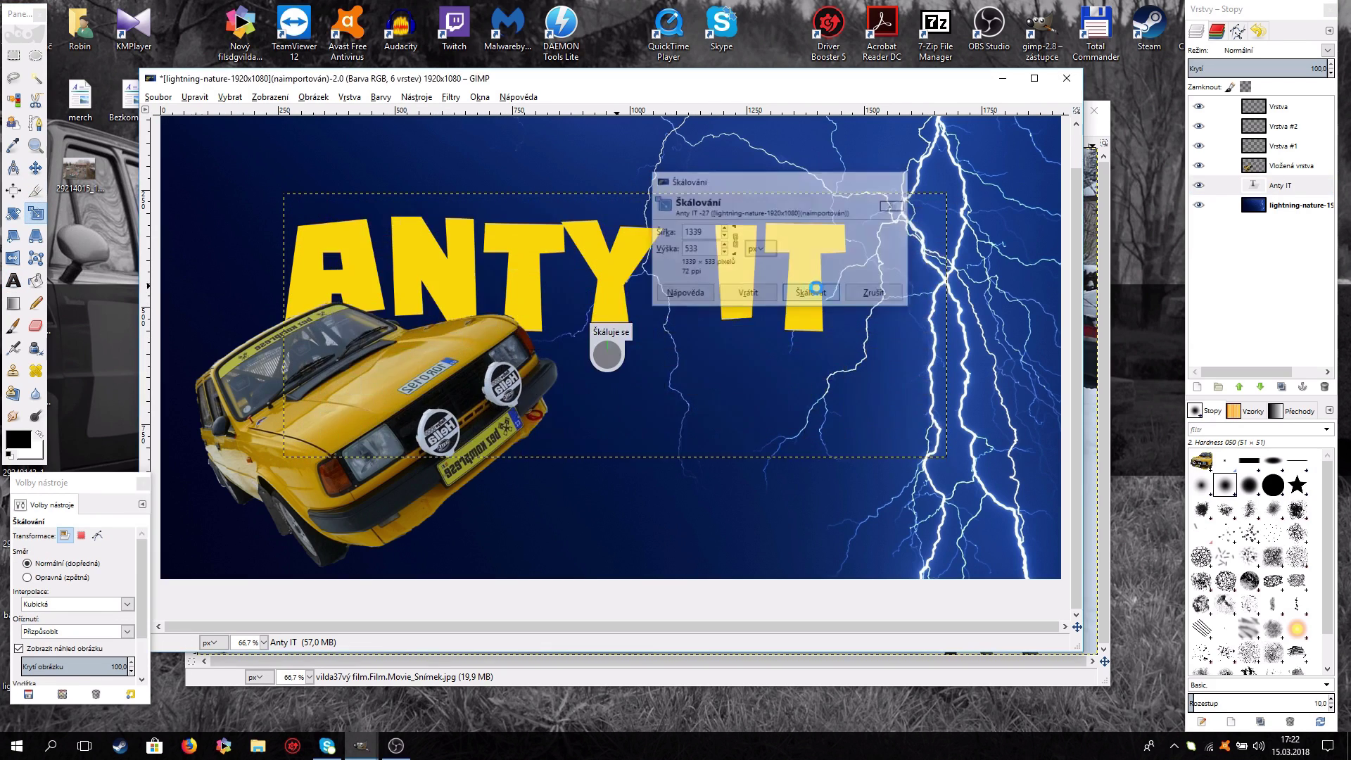
Rotate the caption layer slightly counter-clockwise so it slopes upward behind the car.
left_click(13, 213)
left_click_drag(388, 260, 394, 288)
left_click(863, 361)
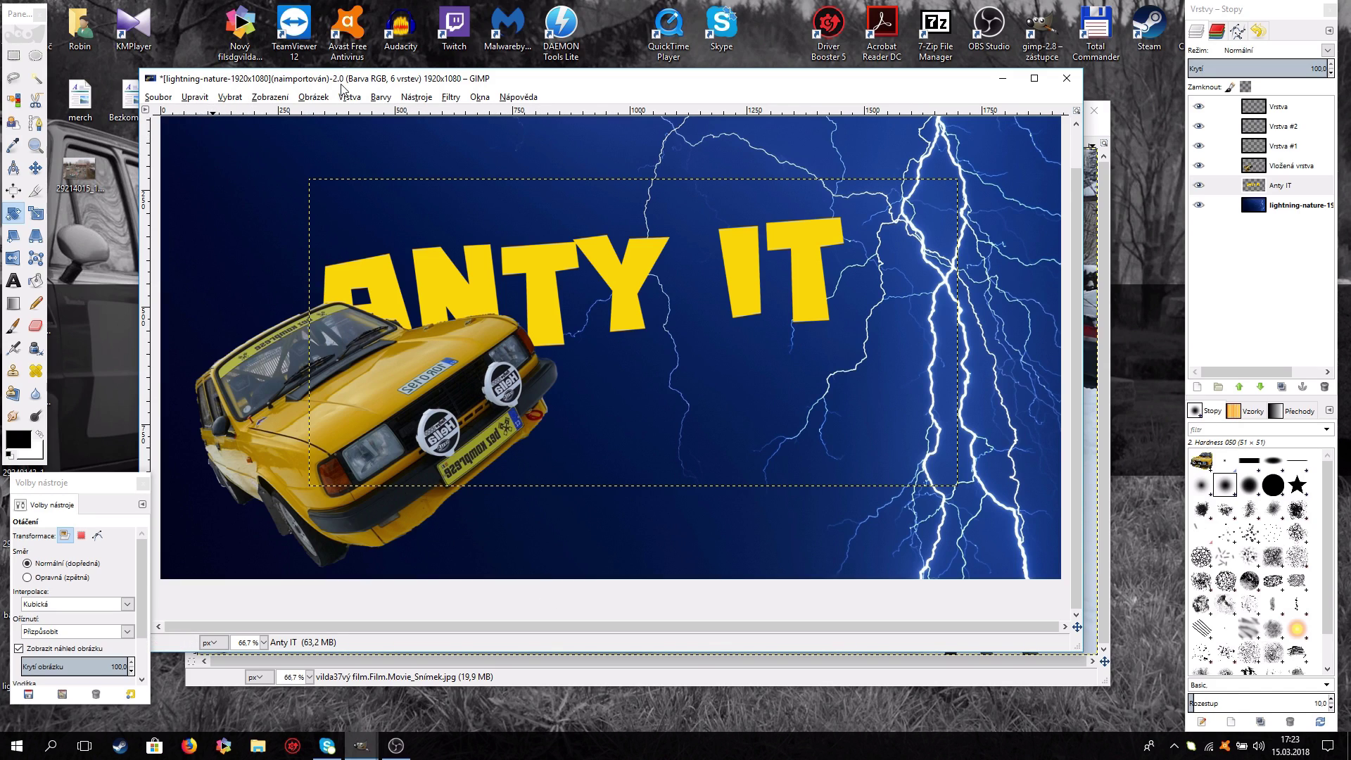
left_click_drag(338, 79, 380, 70)
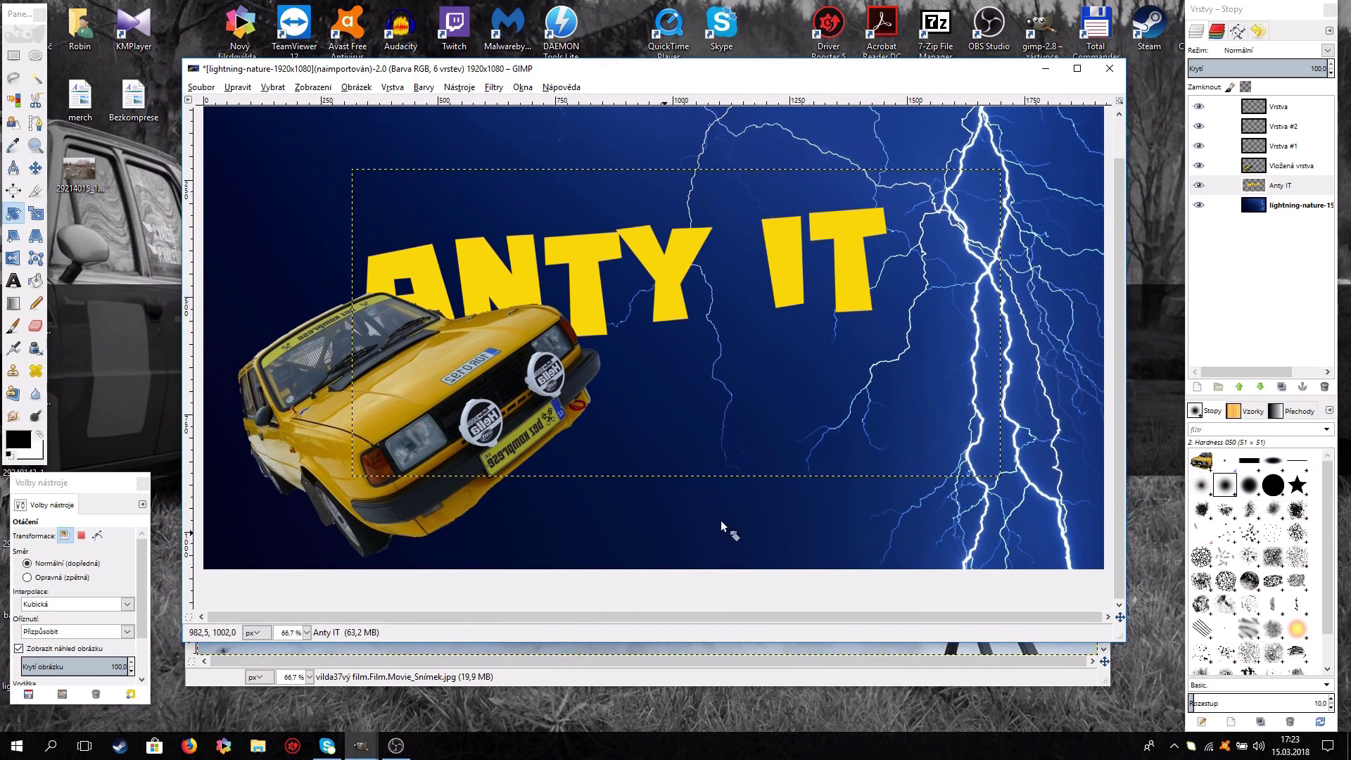
Select the topmost layer and export the image to the Desktop folder under the file name antyit.jpg.
left_click(1274, 111)
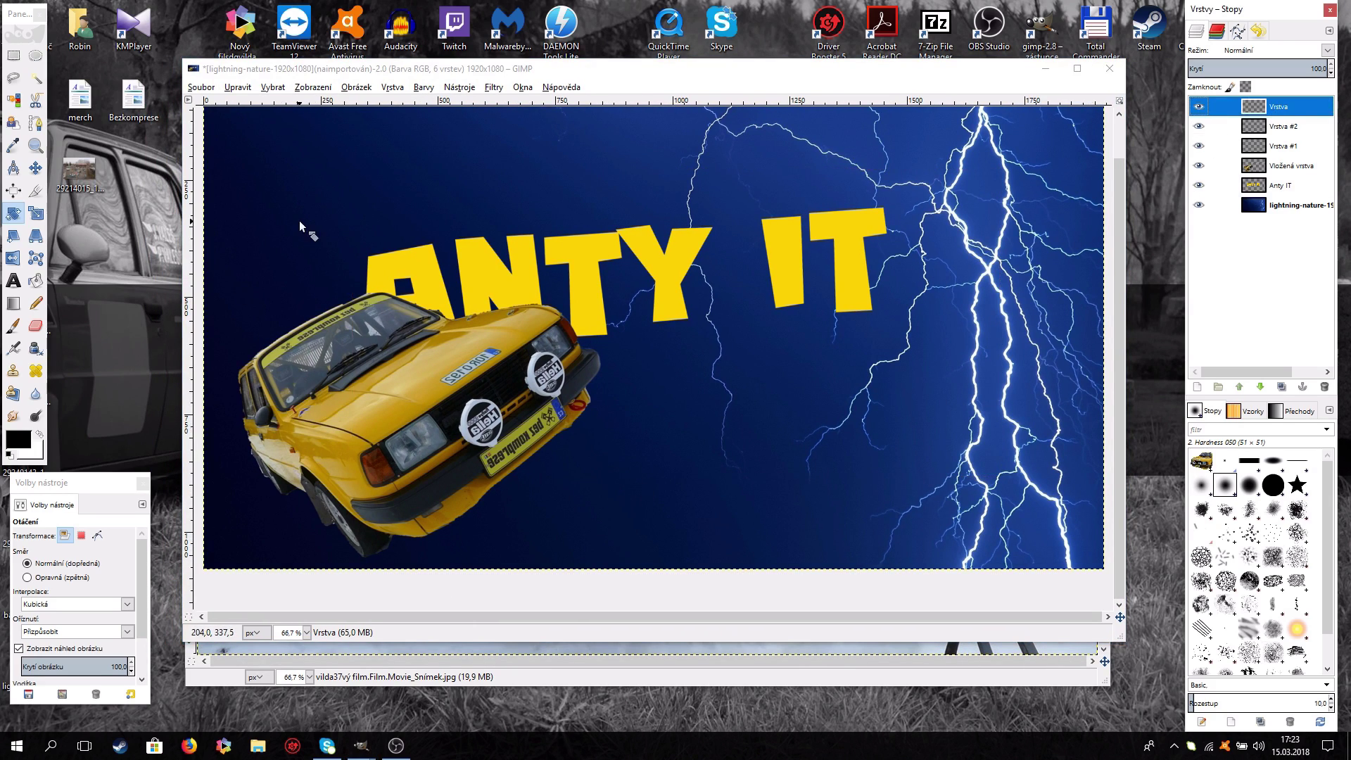
left_click(201, 88)
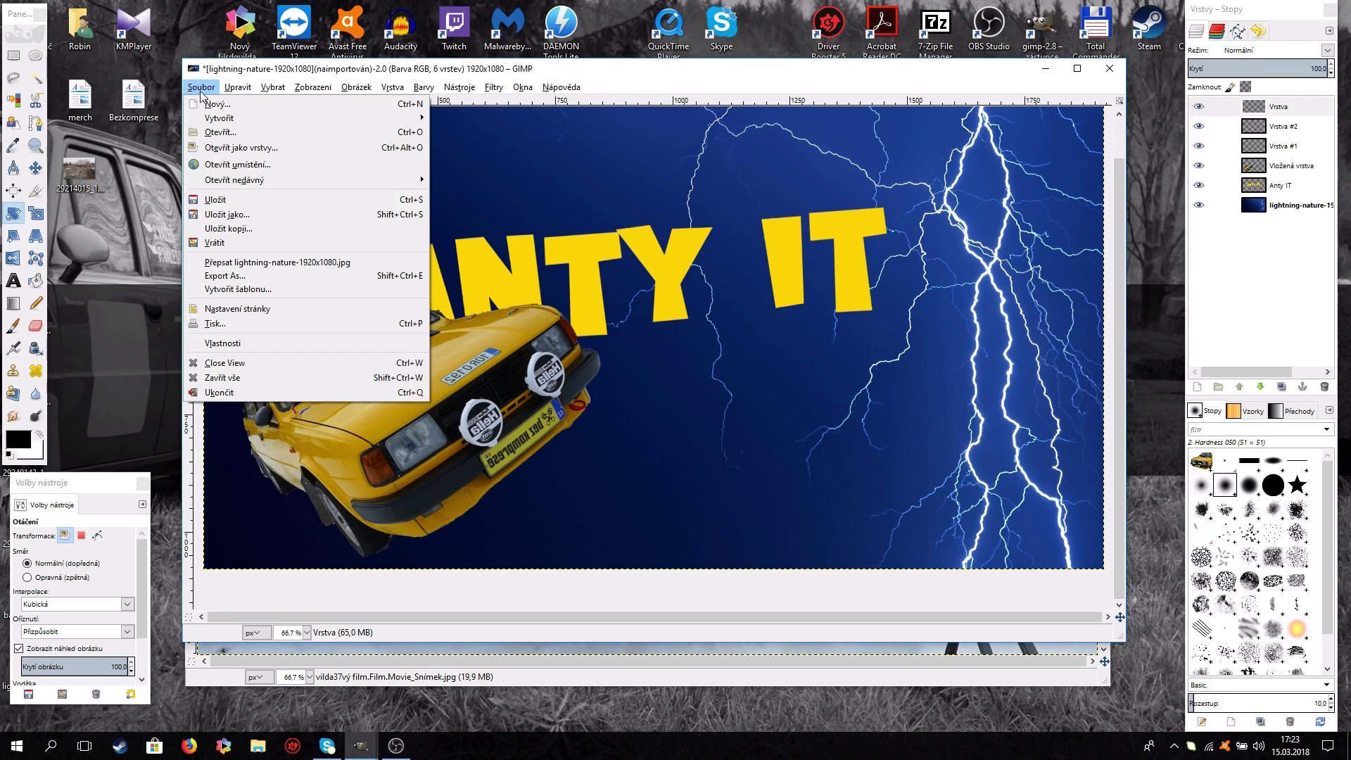
left_click(220, 277)
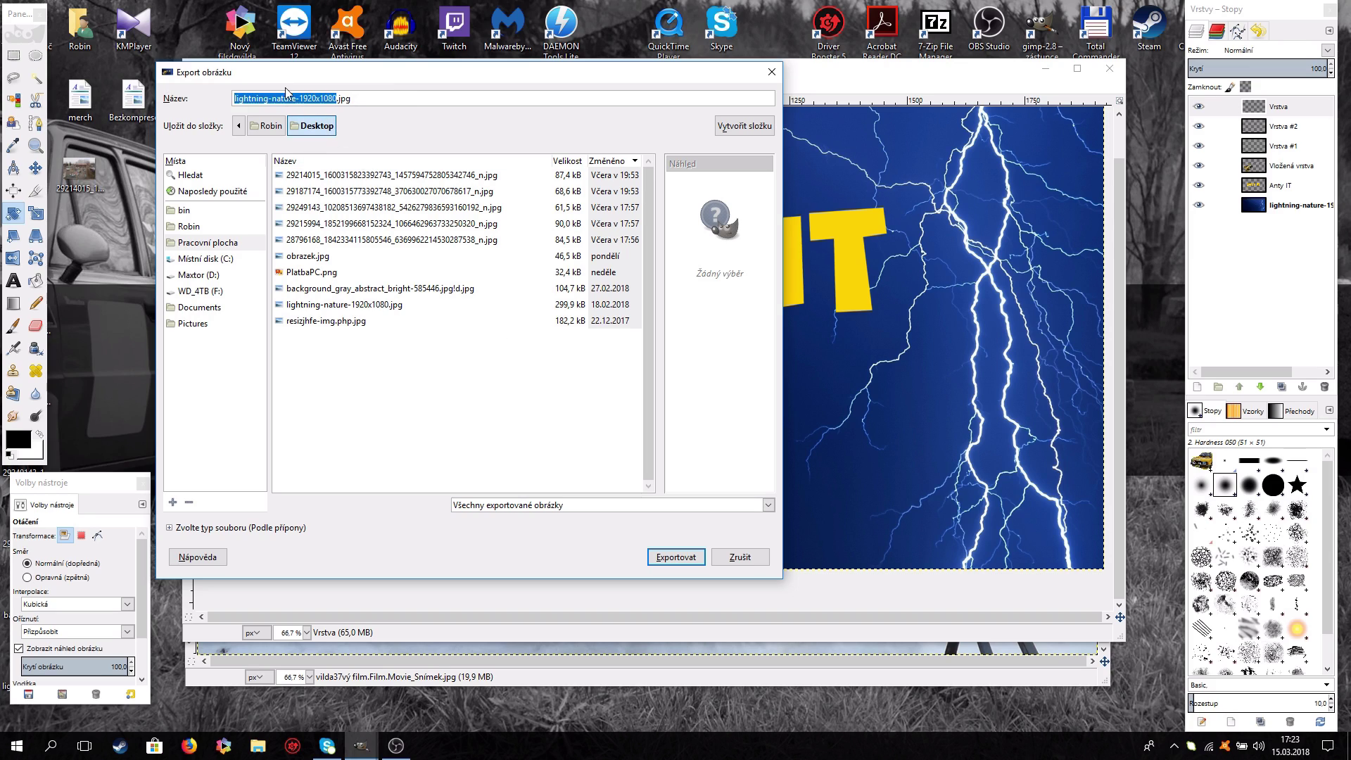
left_click(335, 98)
key("shift+Home")
key("BackSpace")
type("l")
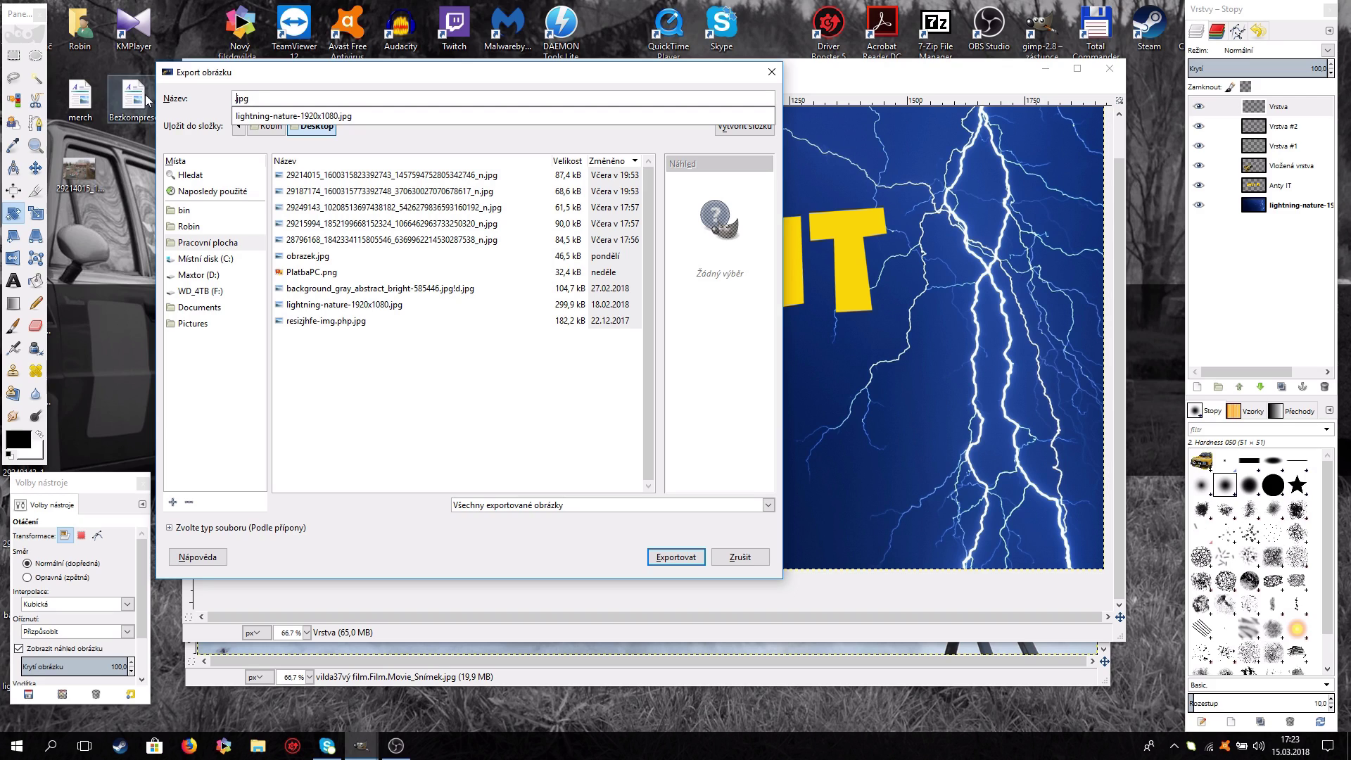
type("antyit")
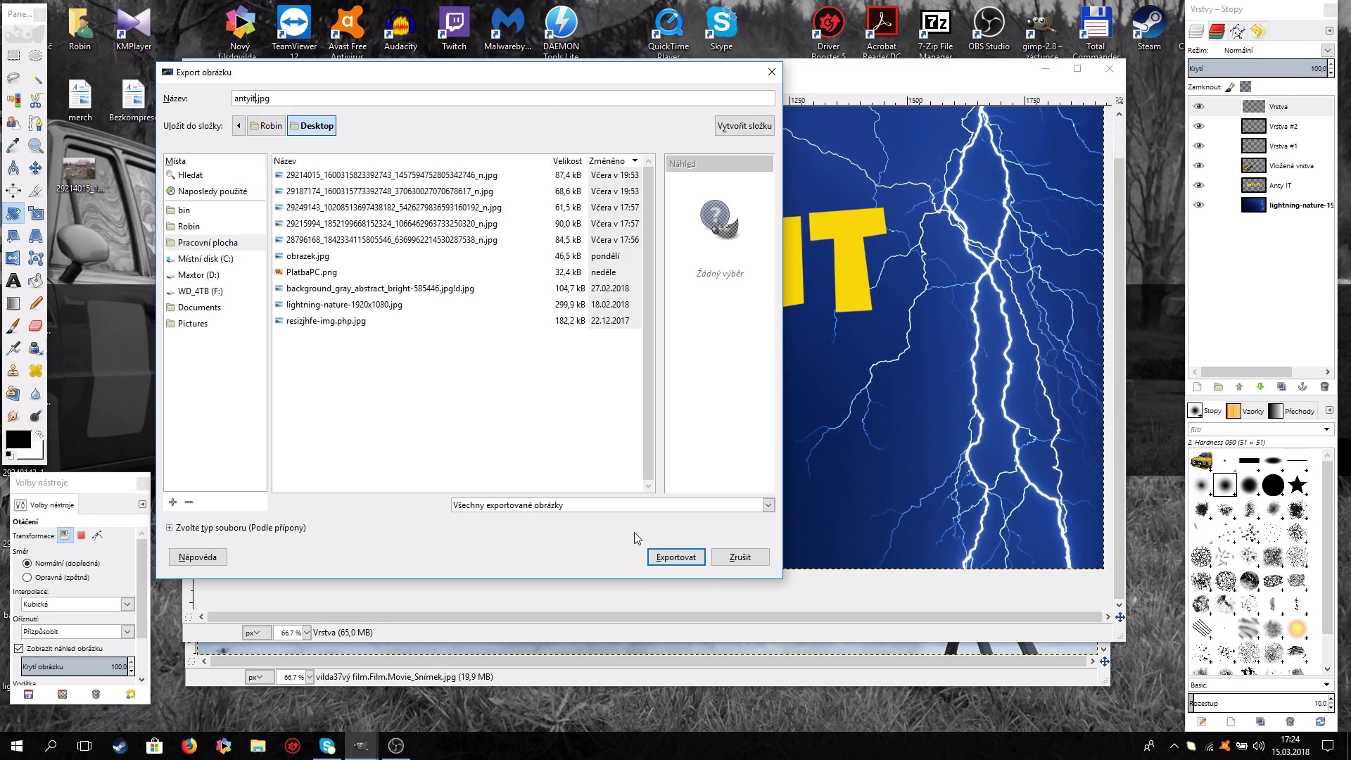
left_click(674, 556)
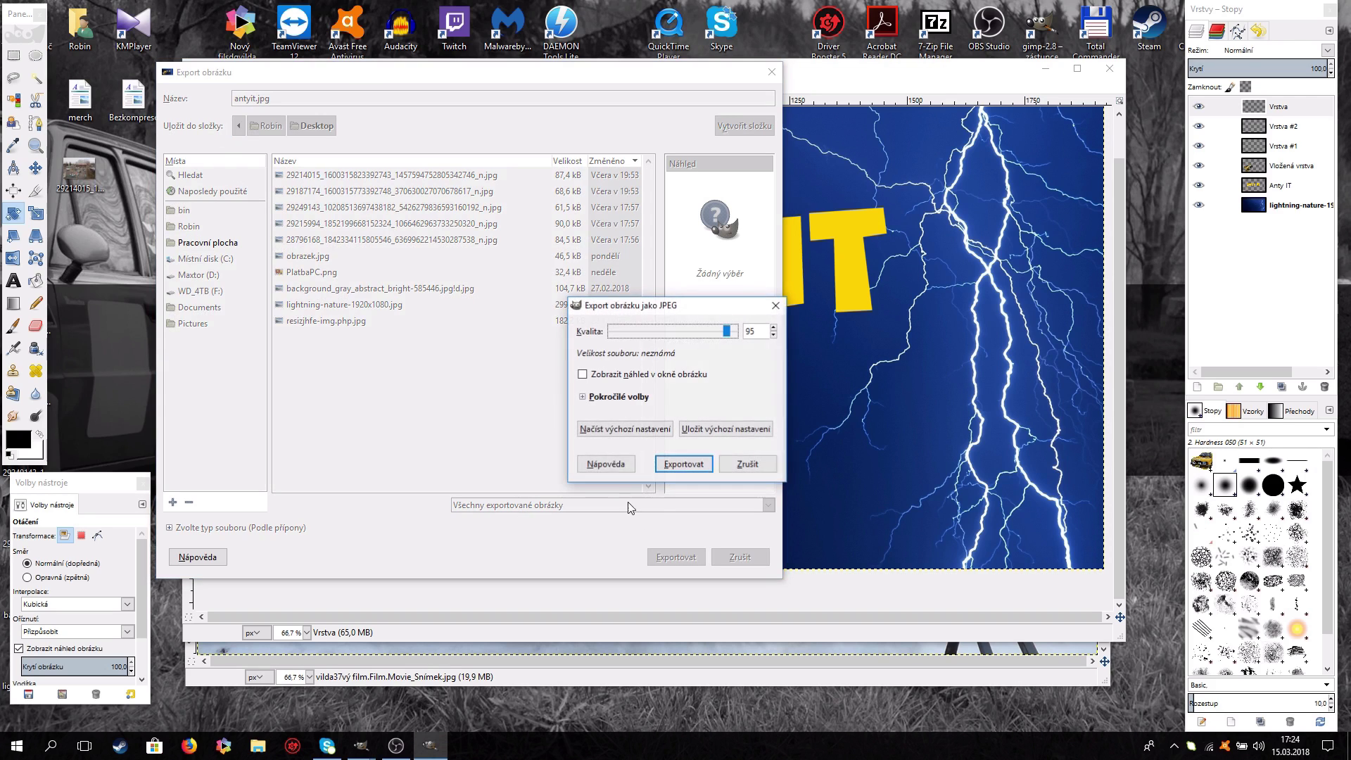
Show the advanced JPEG options, set quality to 100 with smoothing at 0.00, and complete the export.
left_click_drag(699, 308, 658, 366)
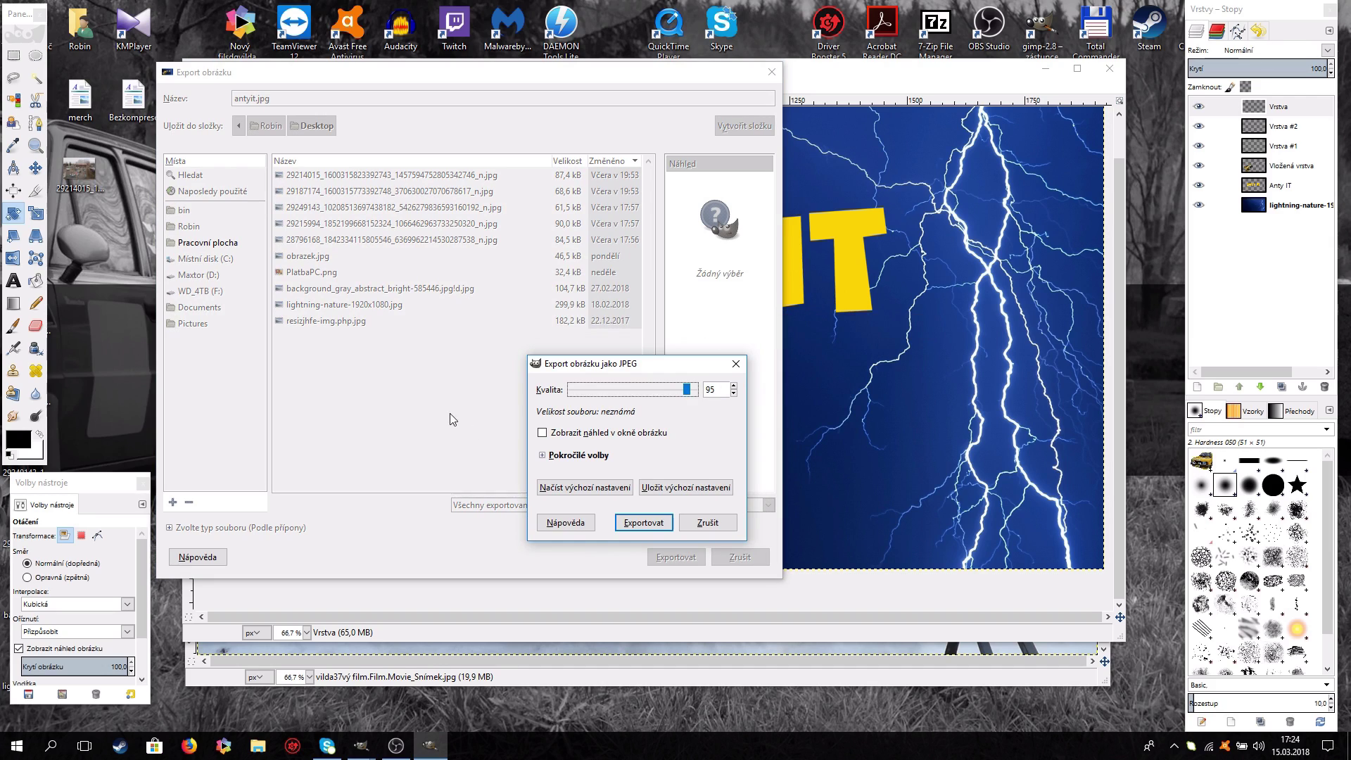
left_click(542, 456)
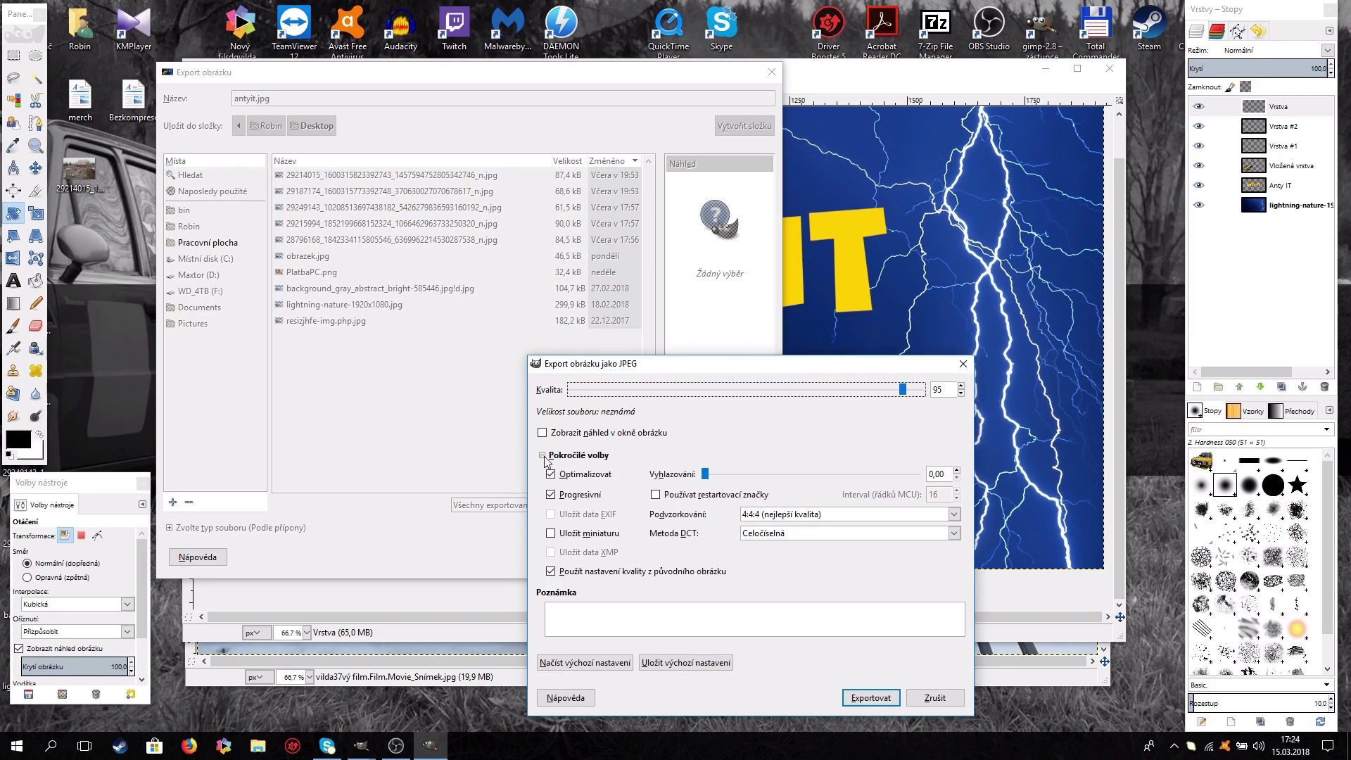
left_click_drag(708, 477, 746, 484)
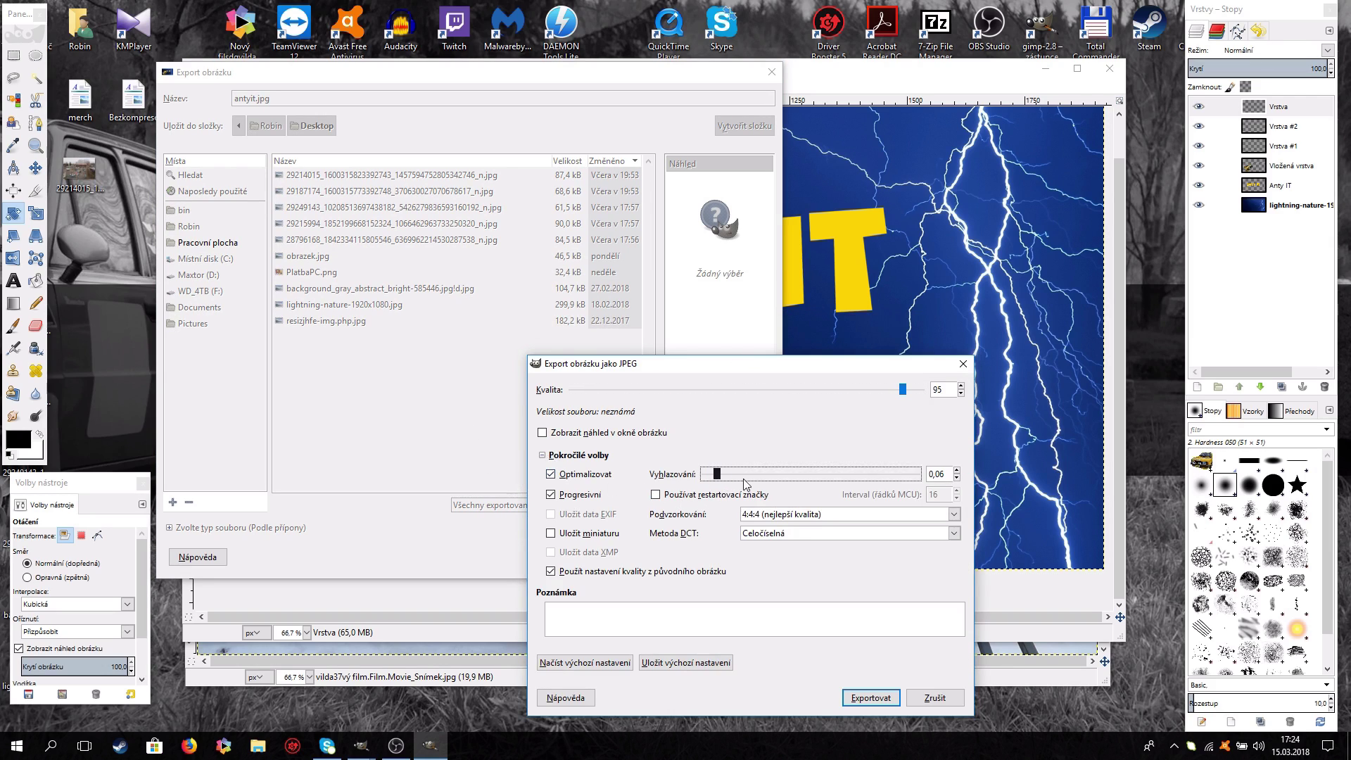
left_click_drag(867, 479, 706, 479)
left_click(907, 392)
left_click_drag(907, 391, 1134, 404)
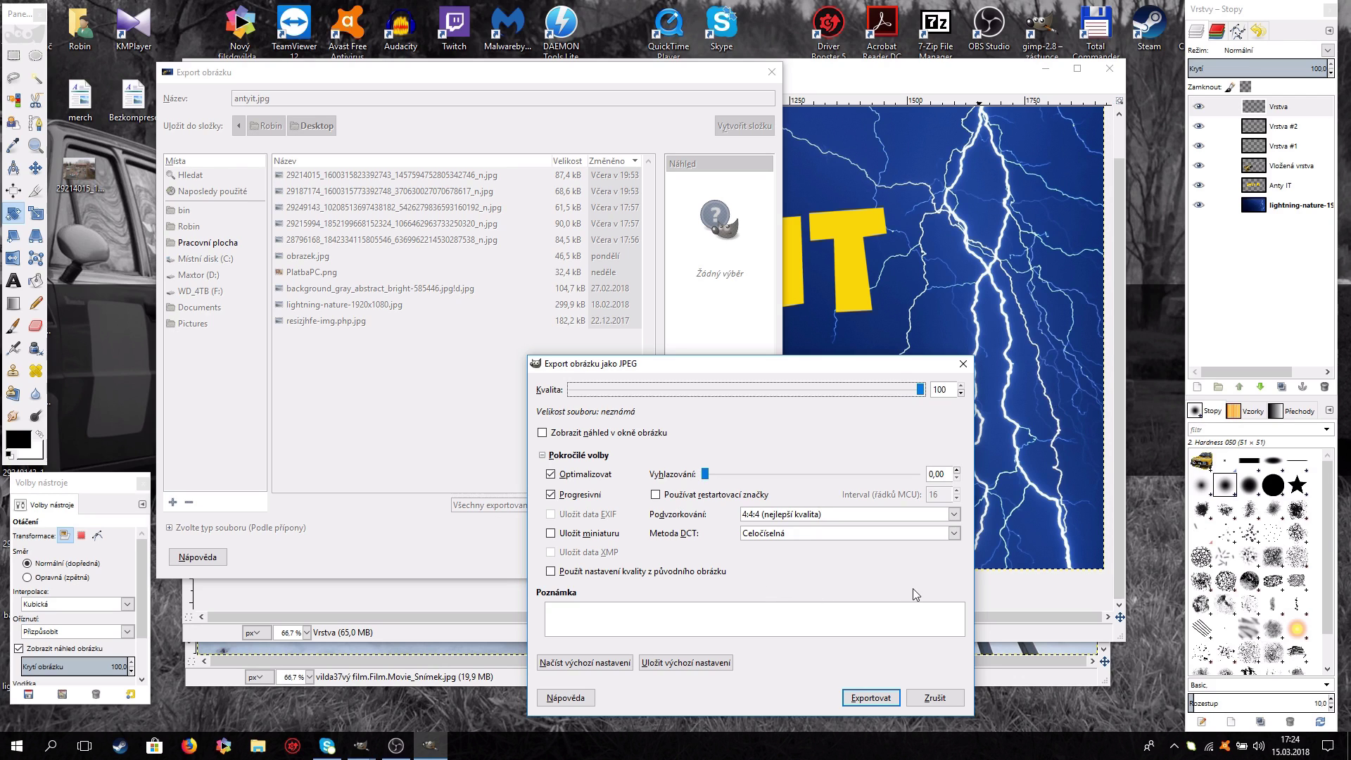
left_click(867, 698)
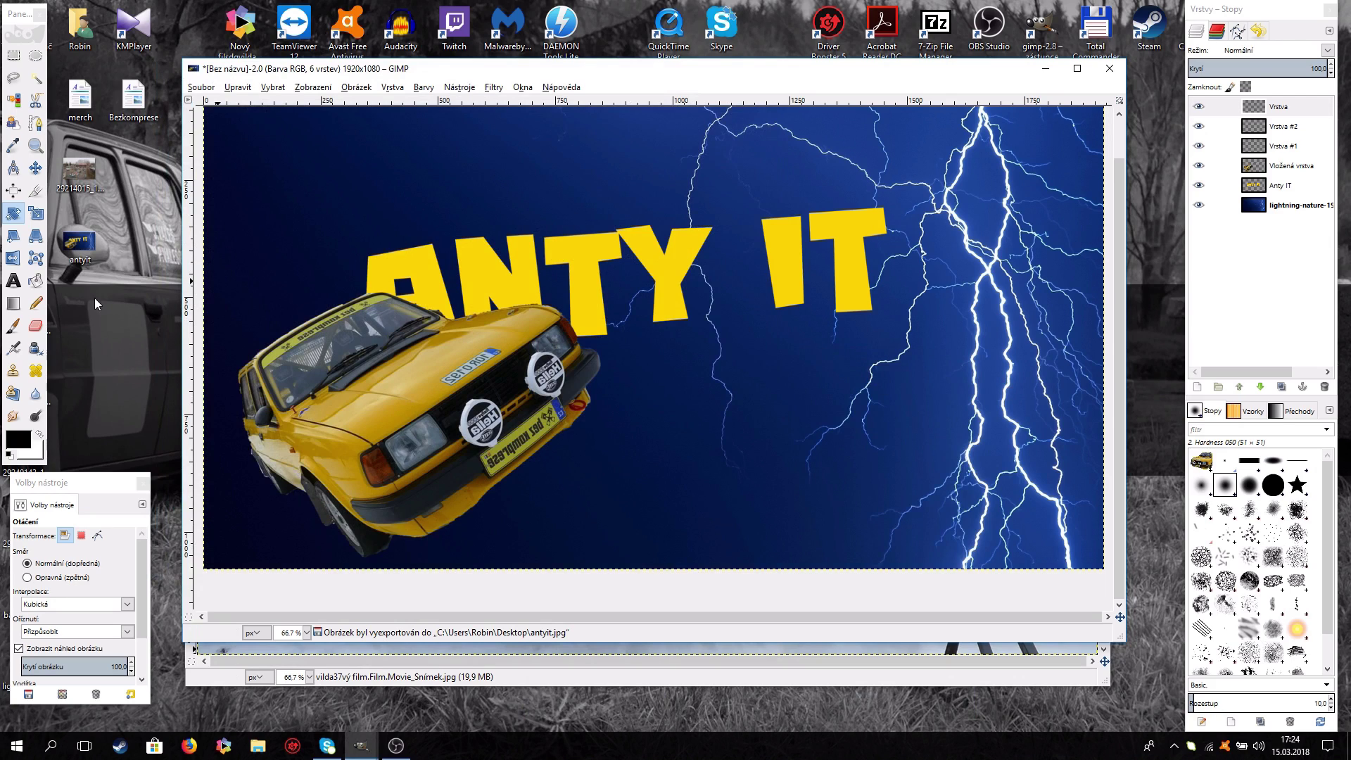
Move the exported antyit file to a free spot on the desktop, view it maximised in Photos and close the viewer.
left_click(89, 257)
left_click_drag(89, 256, 122, 323)
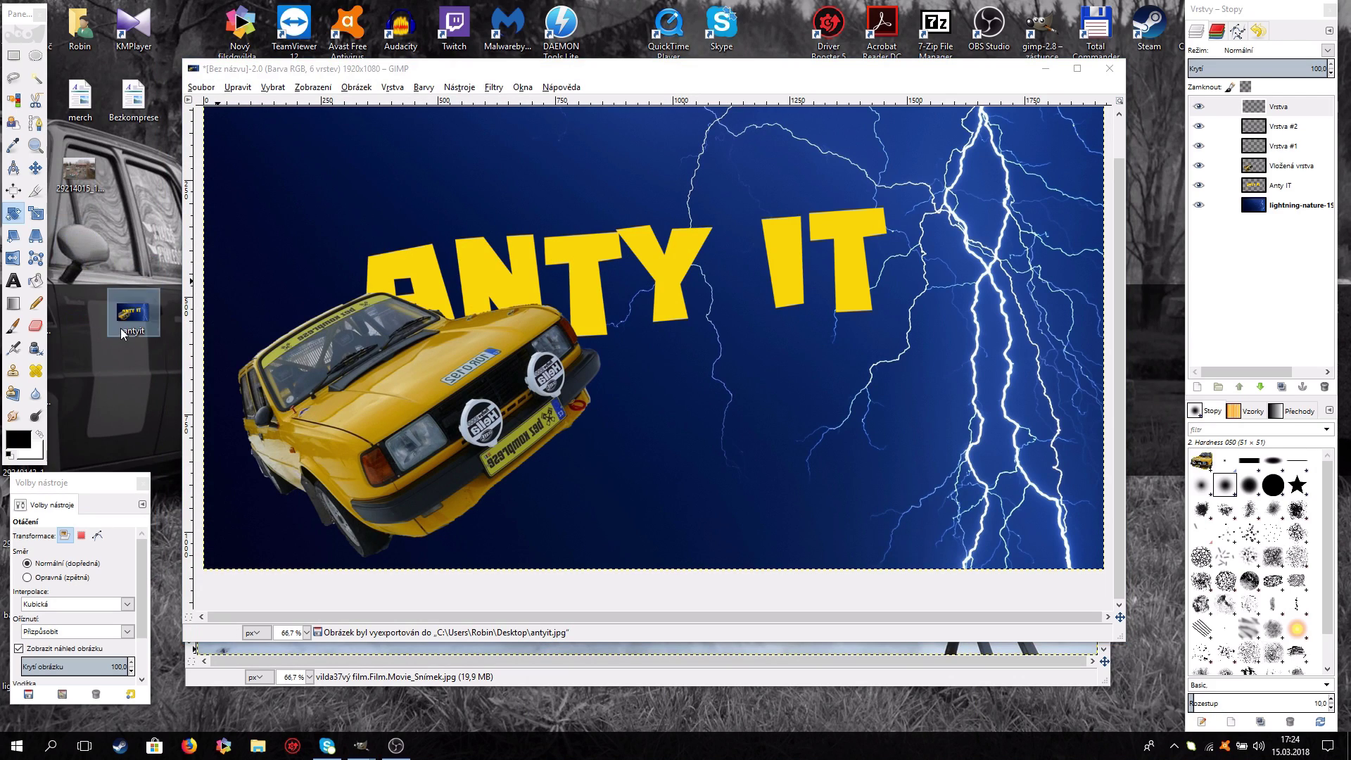
double_click(123, 324)
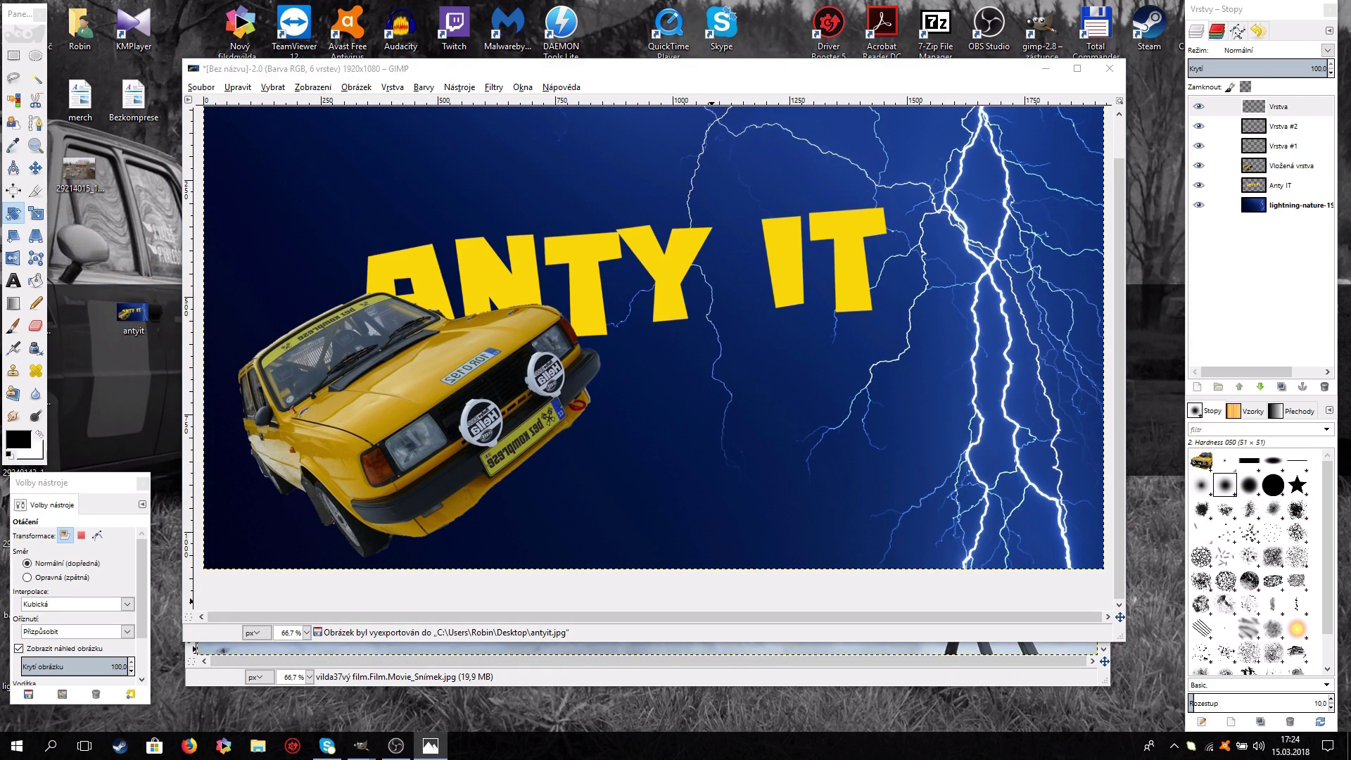
left_click_drag(678, 330, 608, 138)
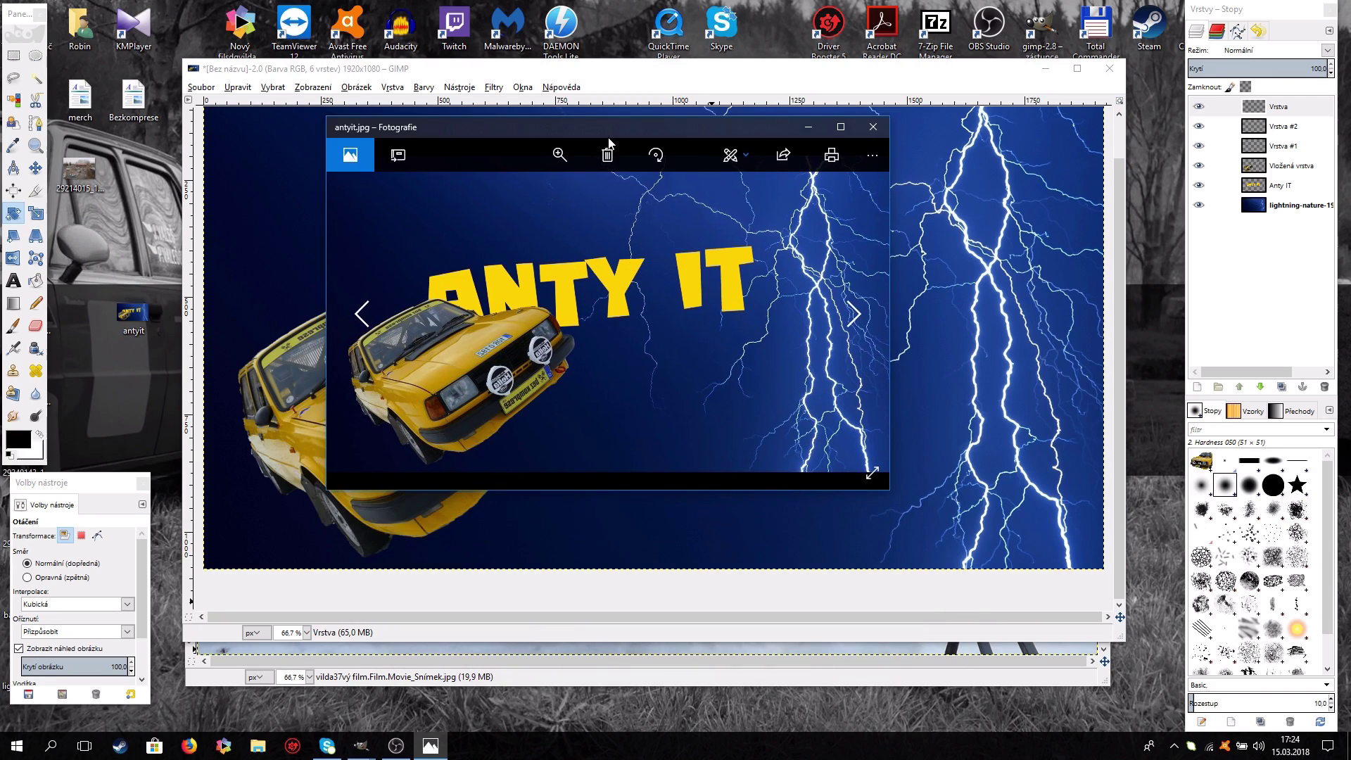
double_click(608, 138)
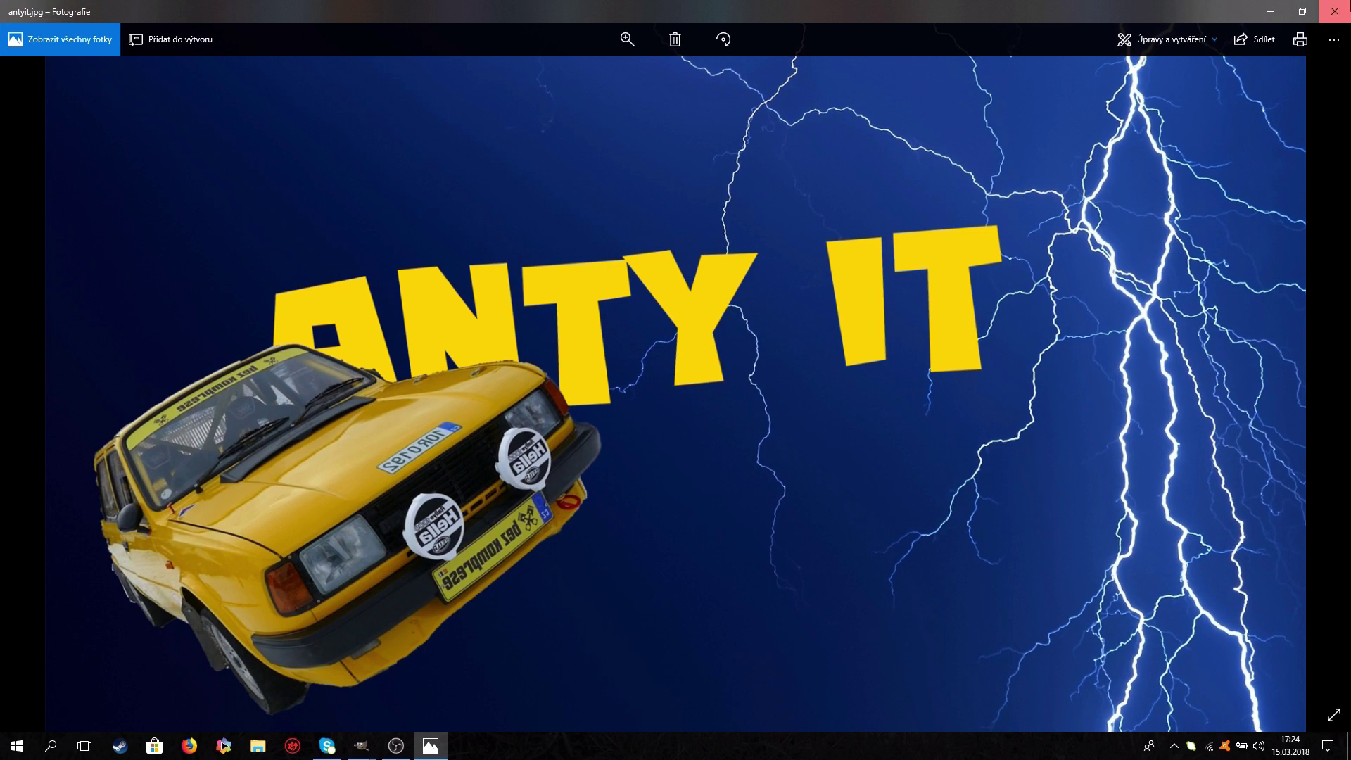
left_click(1333, 11)
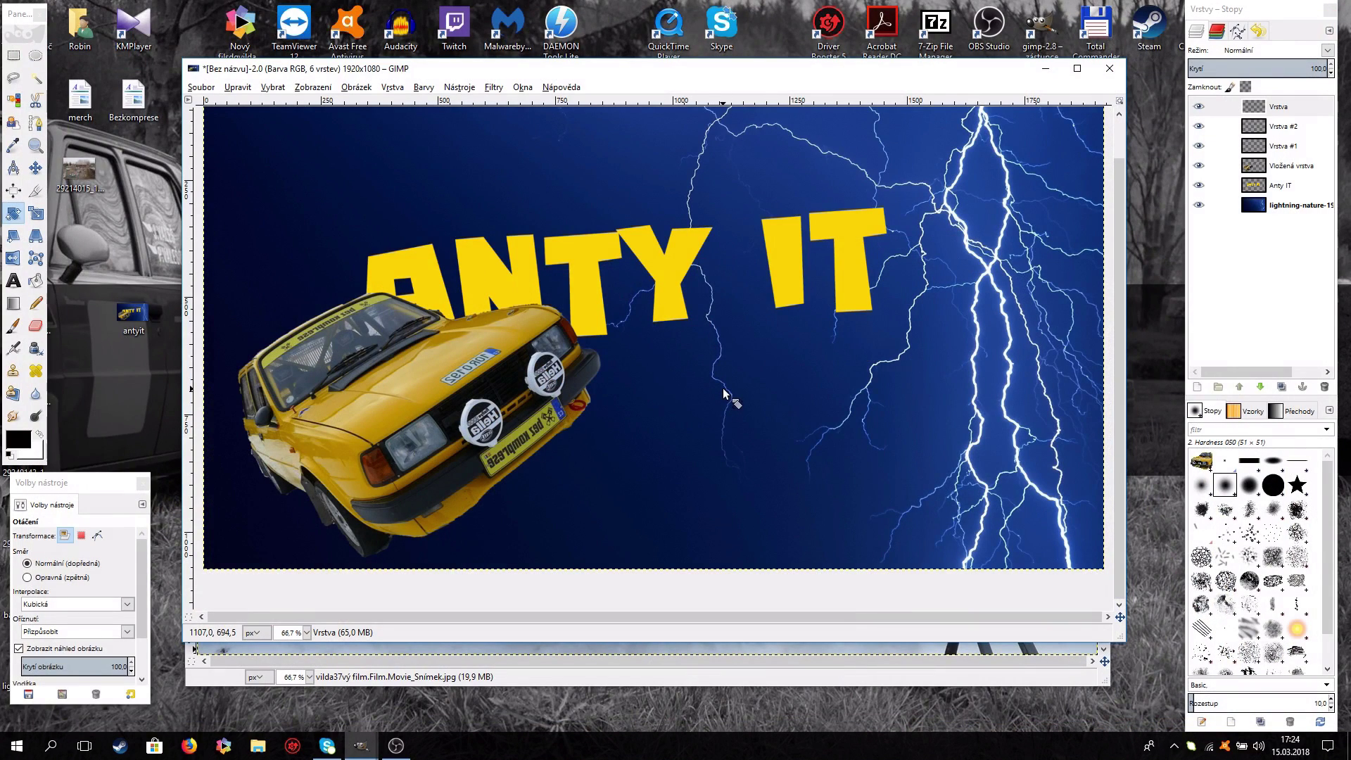